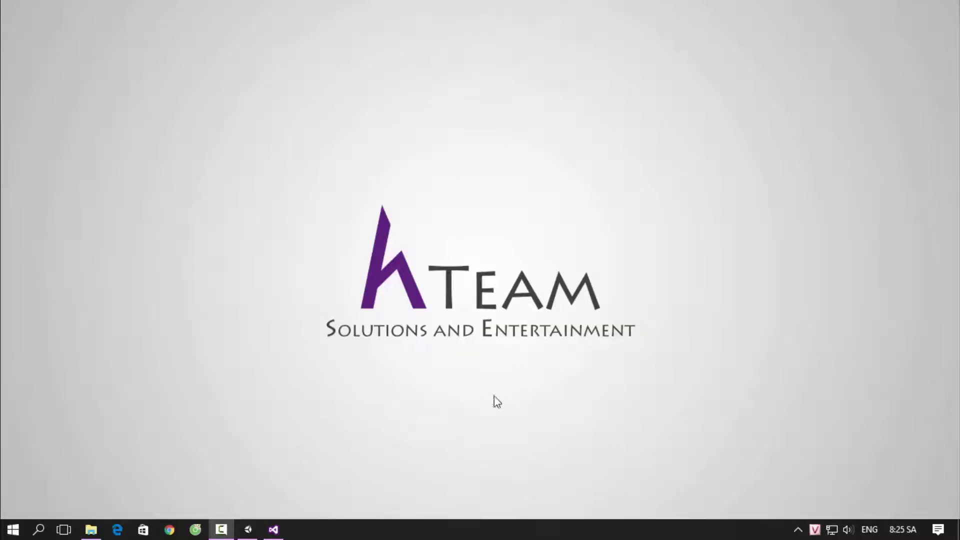
Restore the Unity editor showing the Shooting project's gamePlay scene.
{"action": "left_click", "coordinate": [257, 532]}
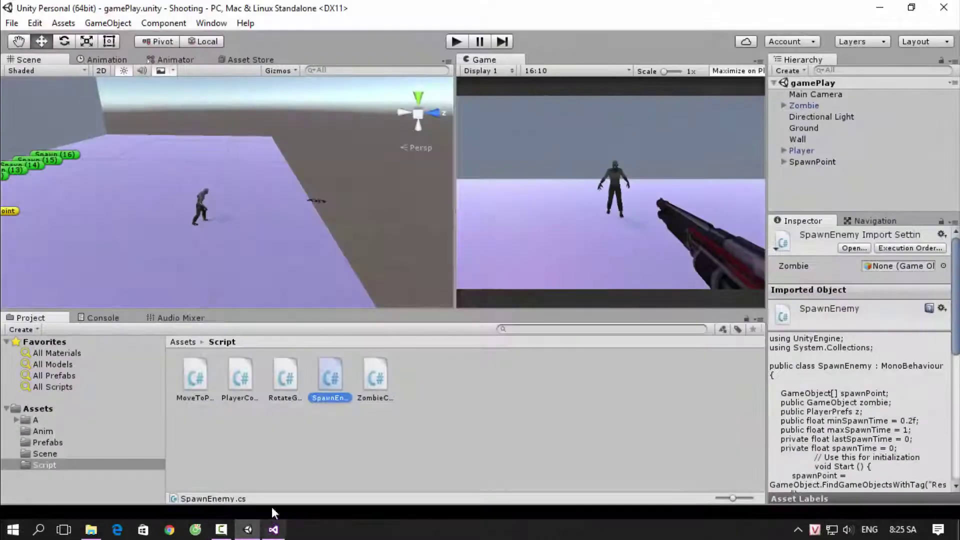
{"action": "left_click", "coordinate": [457, 42]}
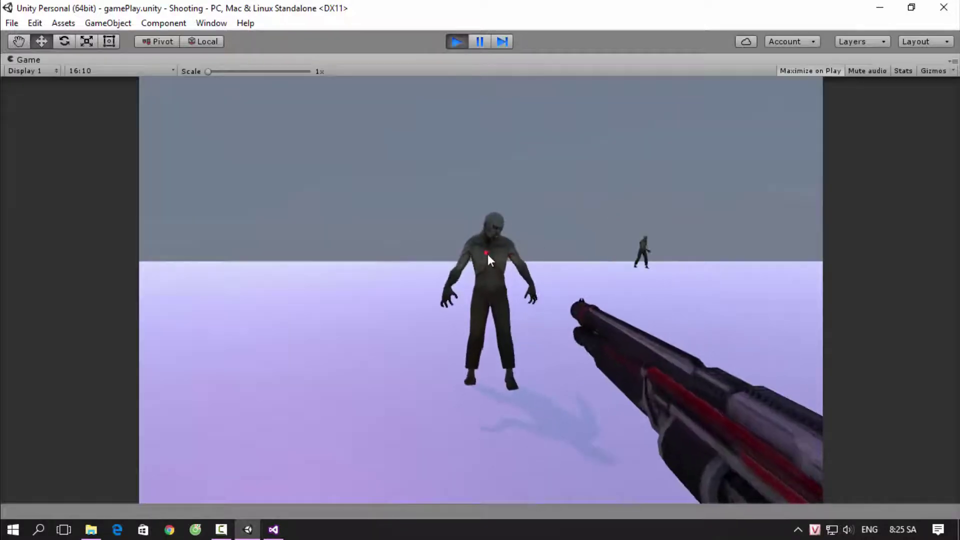
{"action": "left_click", "coordinate": [491, 215]}
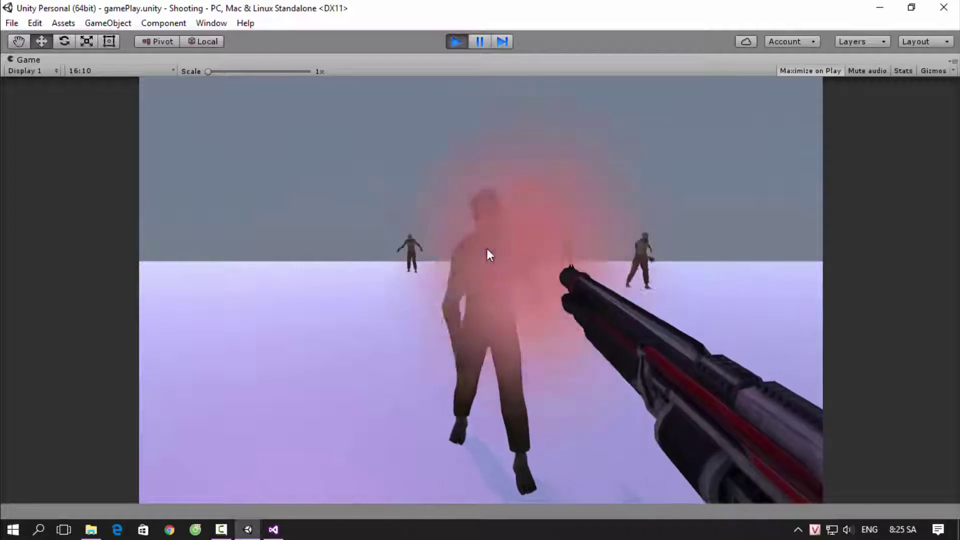
{"action": "left_click", "coordinate": [486, 218]}
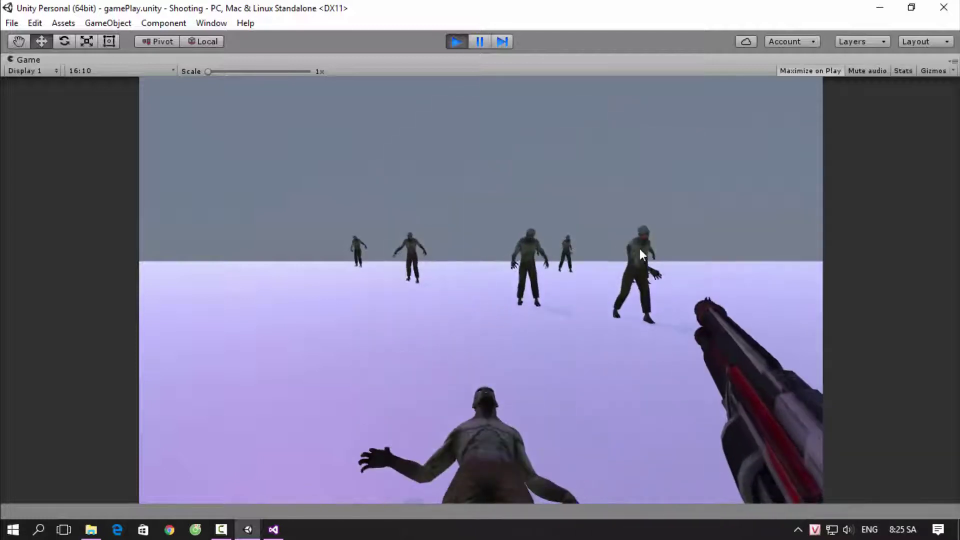
{"action": "left_click", "coordinate": [640, 251]}
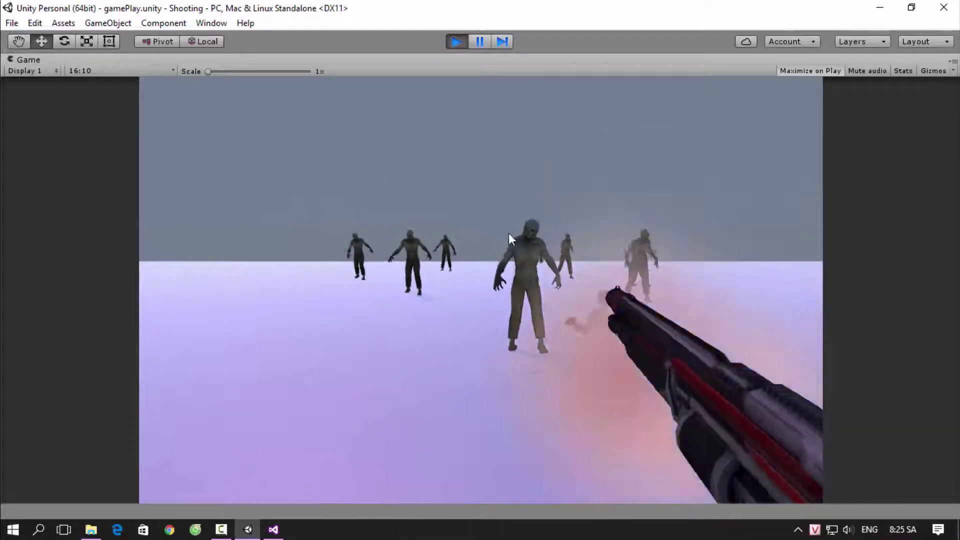
{"action": "left_click", "coordinate": [525, 253]}
{"action": "left_click", "coordinate": [527, 257]}
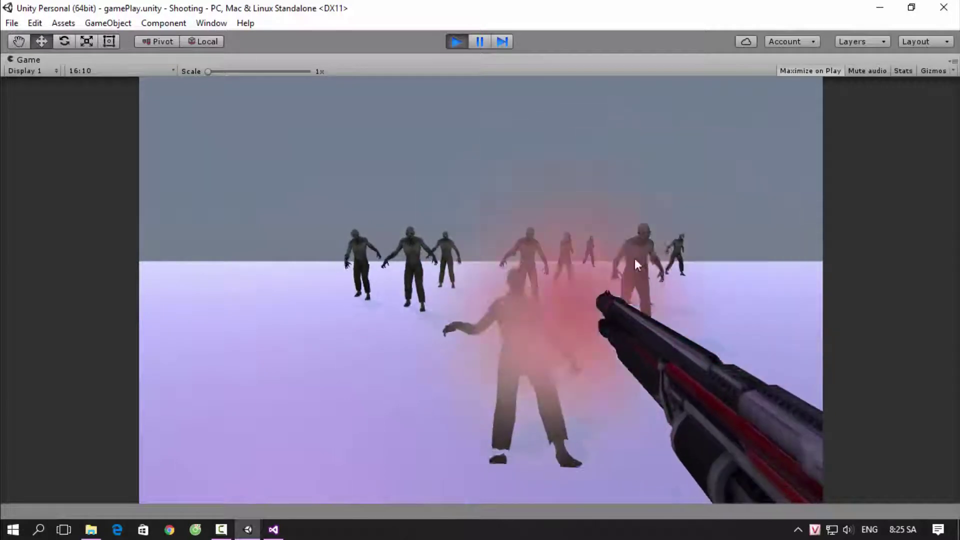
{"action": "left_click", "coordinate": [645, 235]}
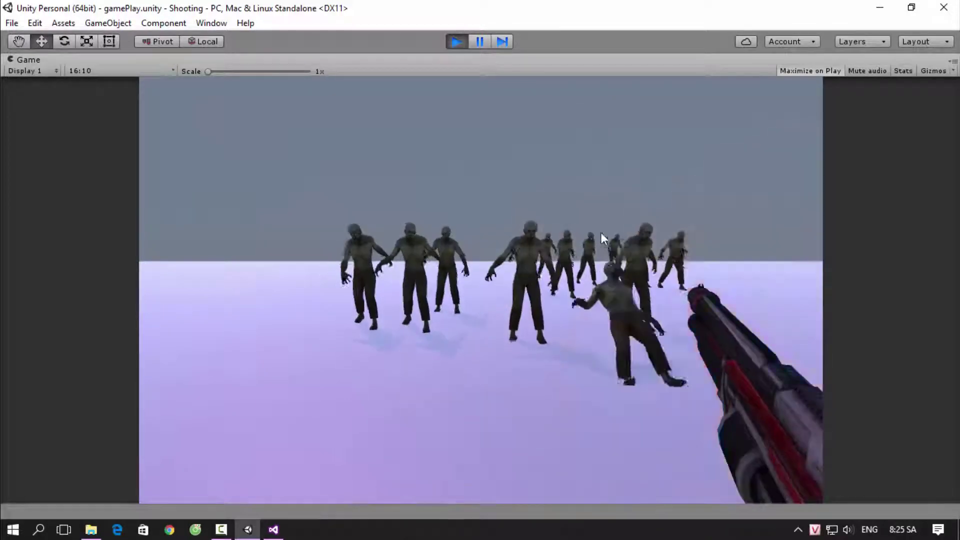
{"action": "left_click", "coordinate": [530, 249]}
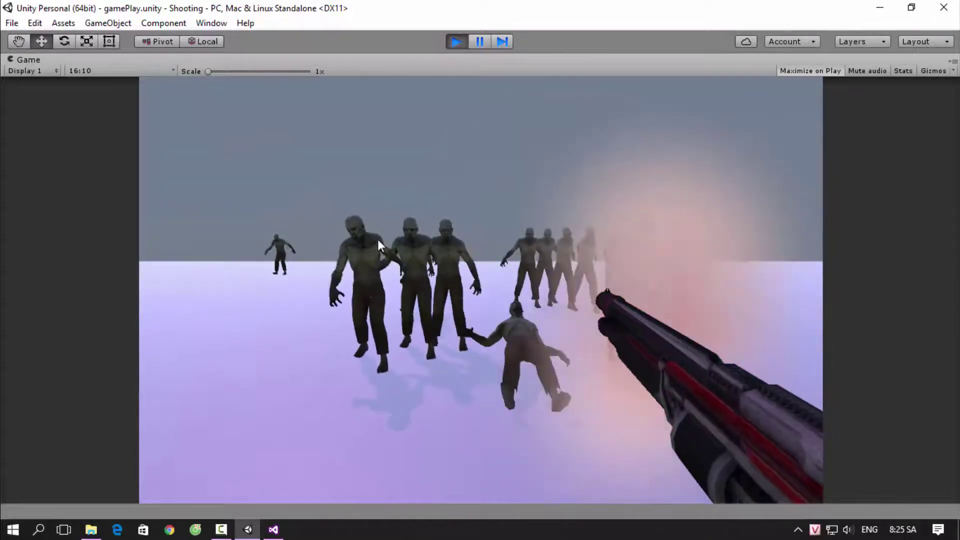
{"action": "left_click", "coordinate": [371, 249]}
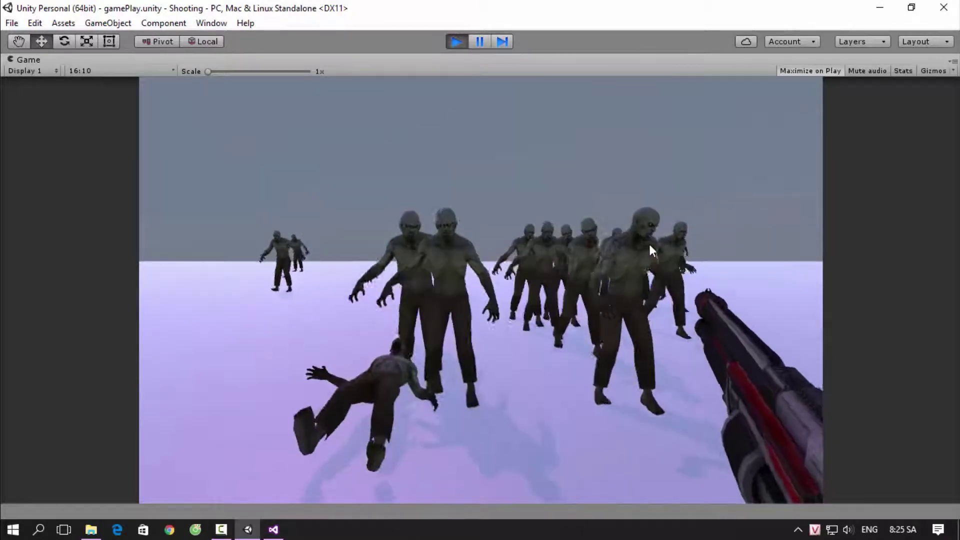
{"action": "left_click", "coordinate": [643, 237]}
{"action": "left_click", "coordinate": [428, 228]}
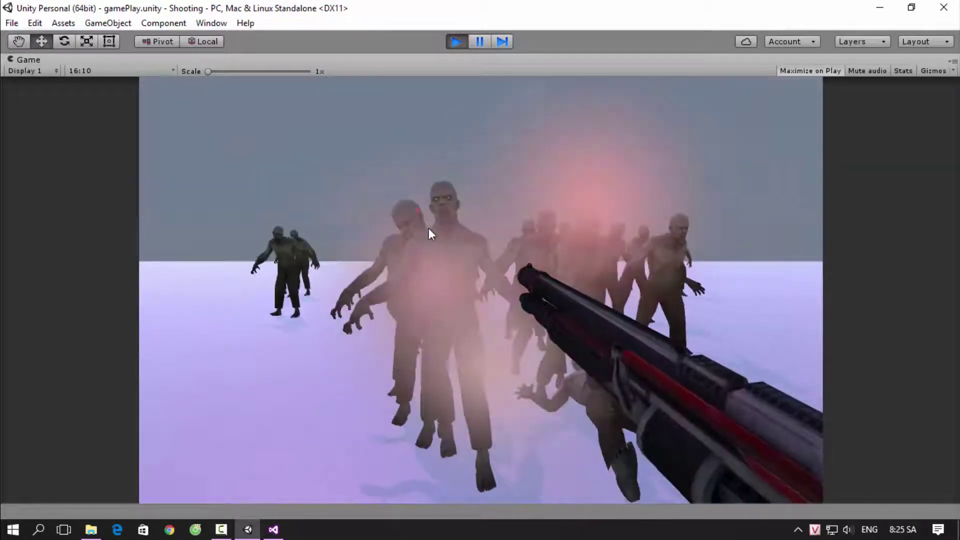
{"action": "left_click", "coordinate": [470, 230]}
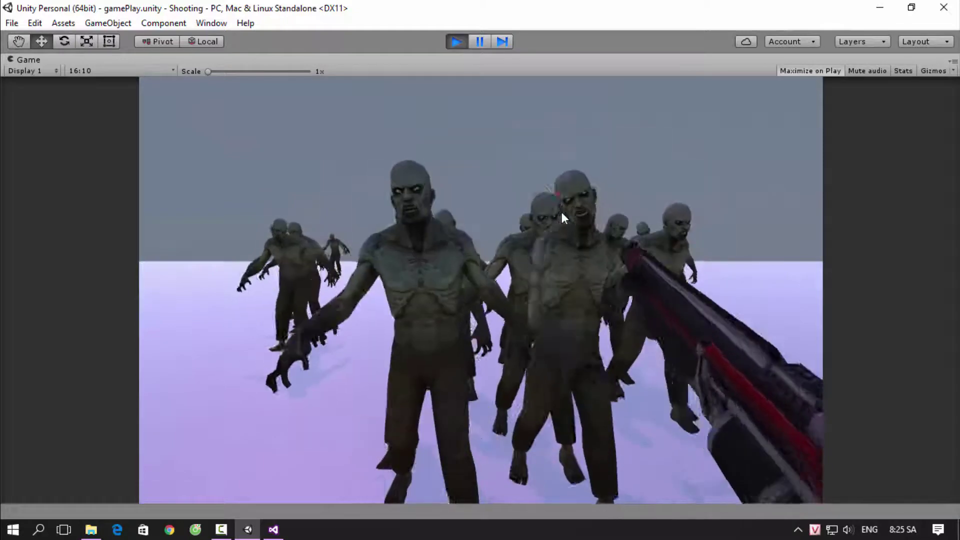
{"action": "left_click", "coordinate": [563, 211]}
{"action": "left_click", "coordinate": [421, 218]}
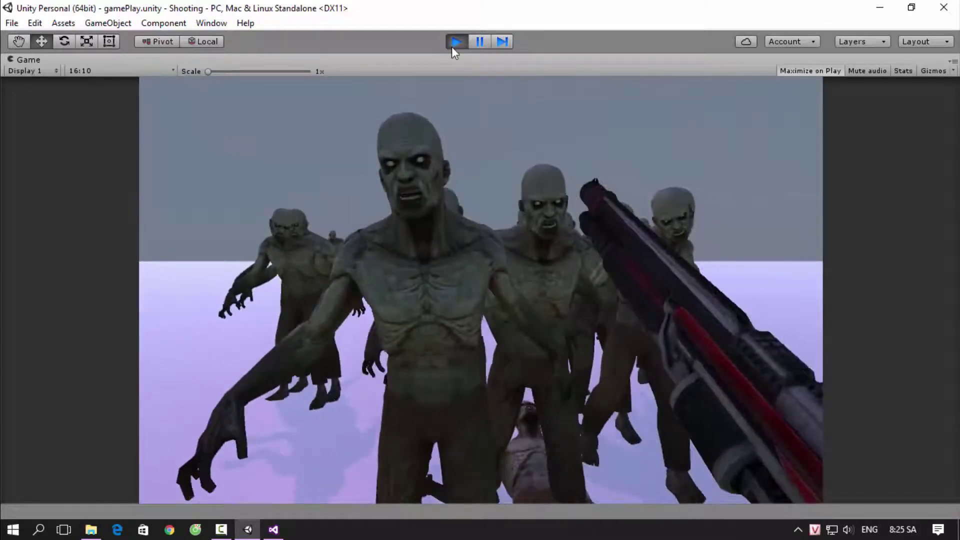
{"action": "left_click", "coordinate": [457, 42]}
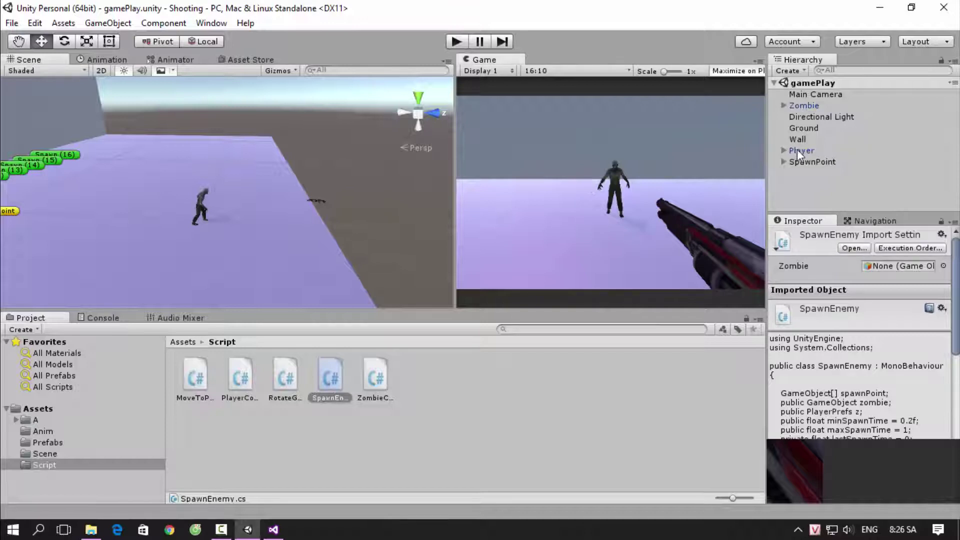
Inspect the Player's components and browse the Rendering component list without adding anything.
{"action": "left_click", "coordinate": [797, 150]}
{"action": "scroll", "coordinate": [900, 450], "scroll_direction": "down", "scroll_amount": 3}
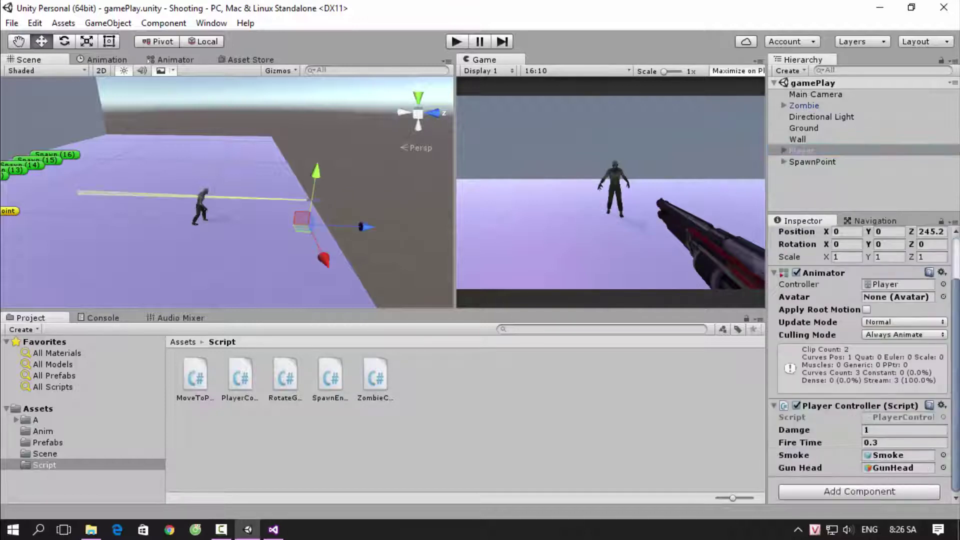
{"action": "left_click", "coordinate": [917, 496]}
{"action": "left_click", "coordinate": [853, 389]}
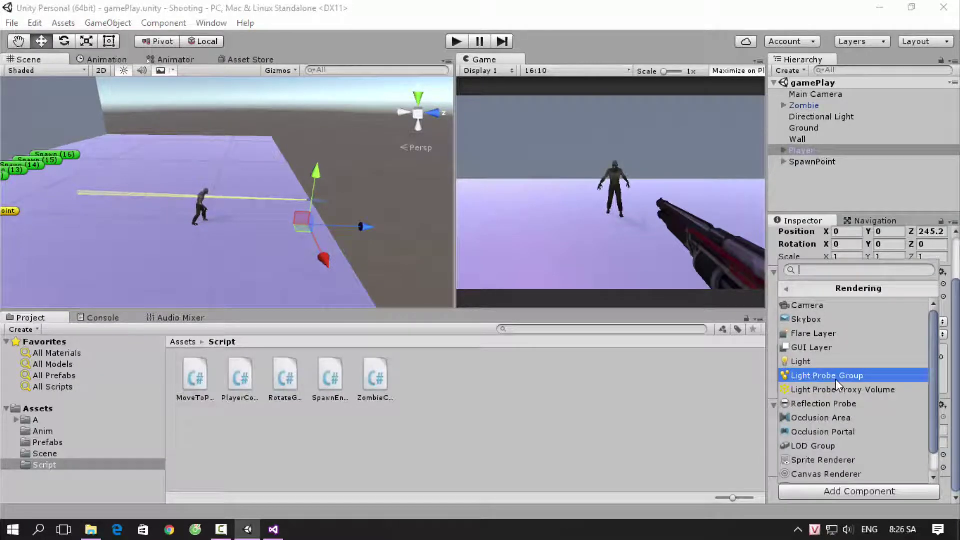
{"action": "scroll", "coordinate": [836, 379], "scroll_direction": "down", "scroll_amount": 1}
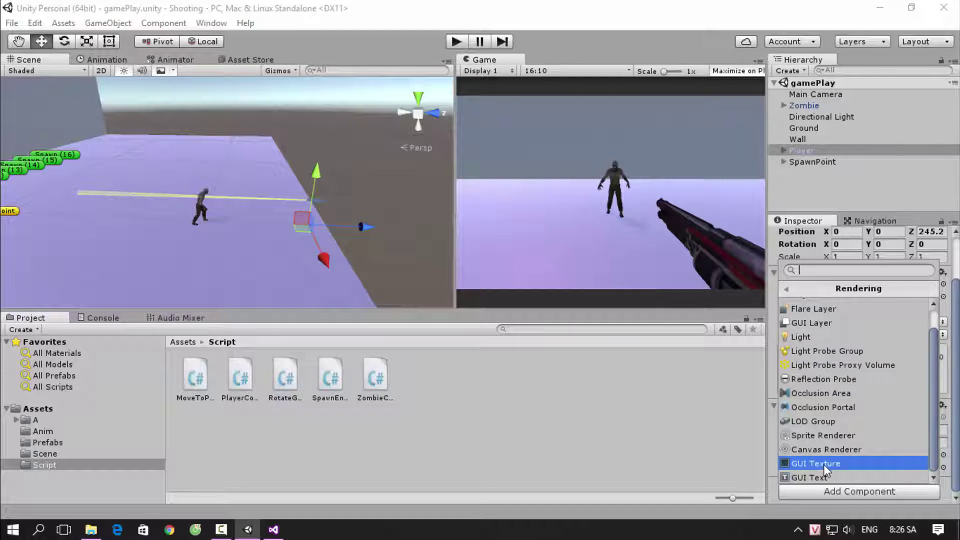
{"action": "scroll", "coordinate": [824, 464], "scroll_direction": "up", "scroll_amount": 1}
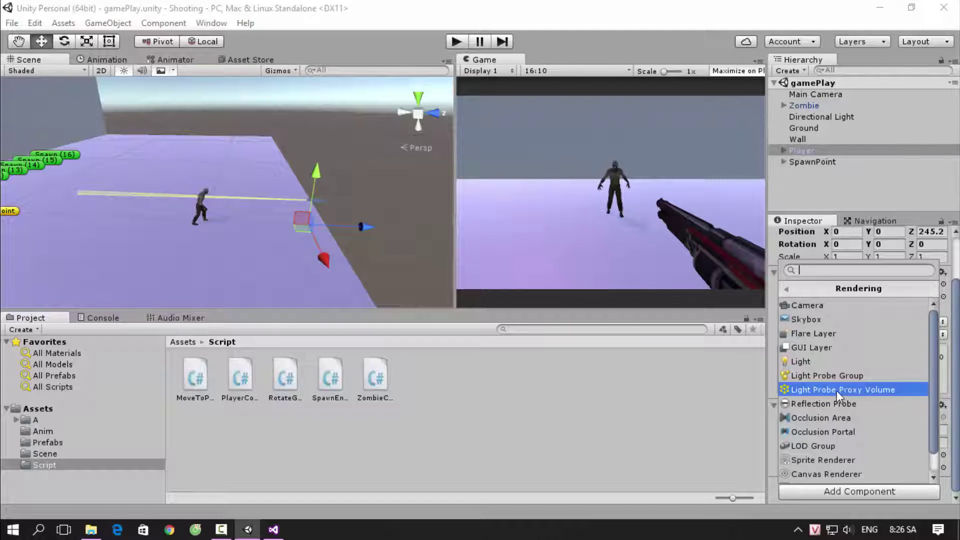
{"action": "left_click", "coordinate": [703, 410]}
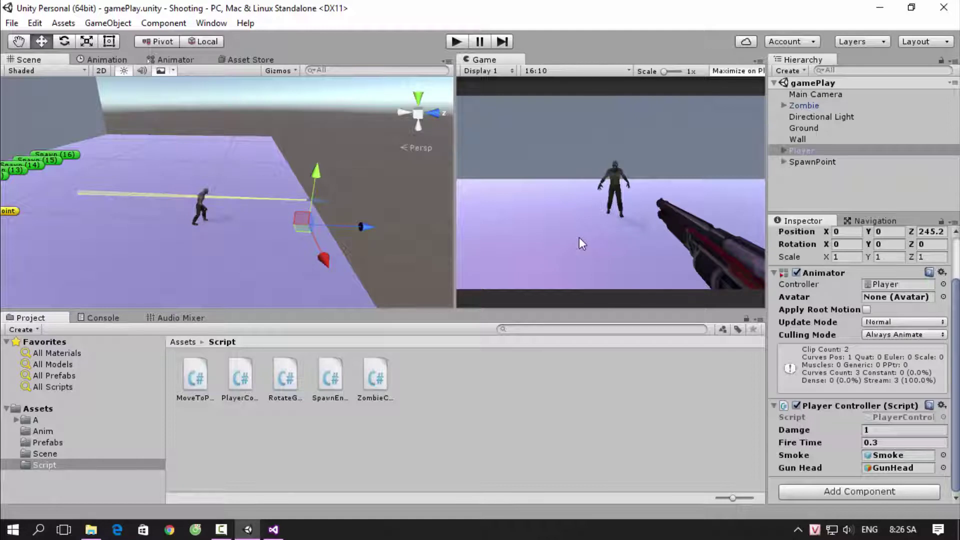
{"action": "scroll", "coordinate": [253, 243], "scroll_direction": "down", "scroll_amount": 4}
{"action": "scroll", "coordinate": [251, 241], "scroll_direction": "down", "scroll_amount": 2}
Zoom out the Scene view and launch the Cốc Cốc browser.
{"action": "scroll", "coordinate": [252, 240], "scroll_direction": "down", "scroll_amount": 2}
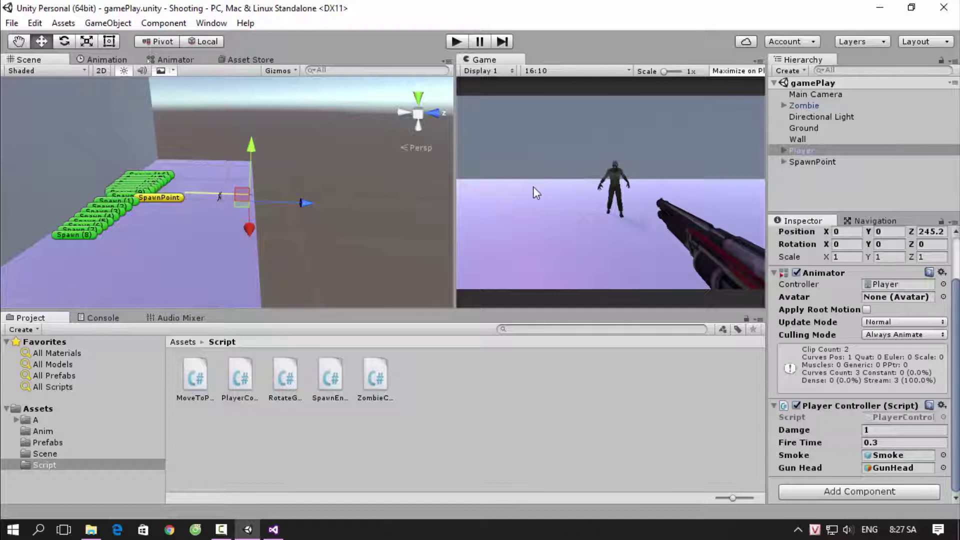
{"action": "left_click", "coordinate": [196, 529]}
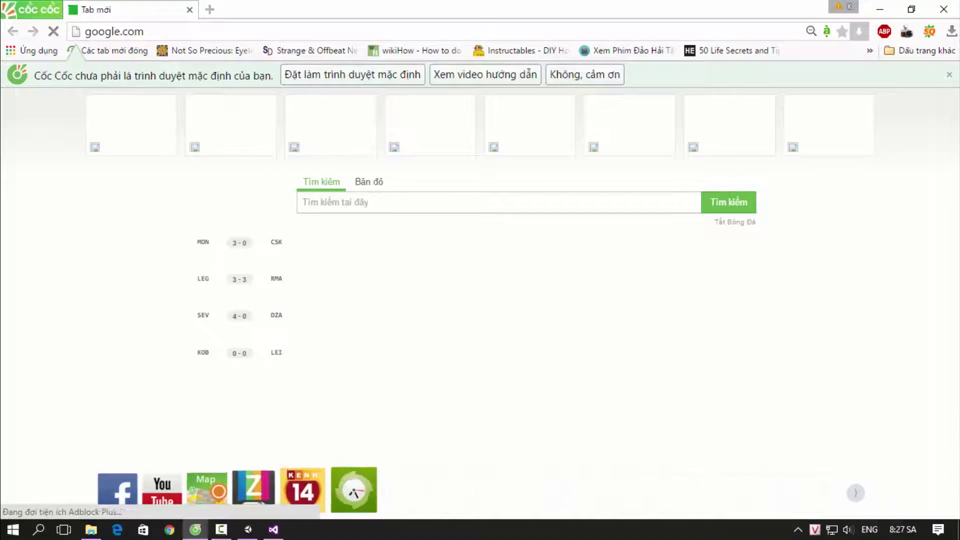
Search Google Images for 'zombie ground'.
{"action": "key", "text": "alt+Tab"}
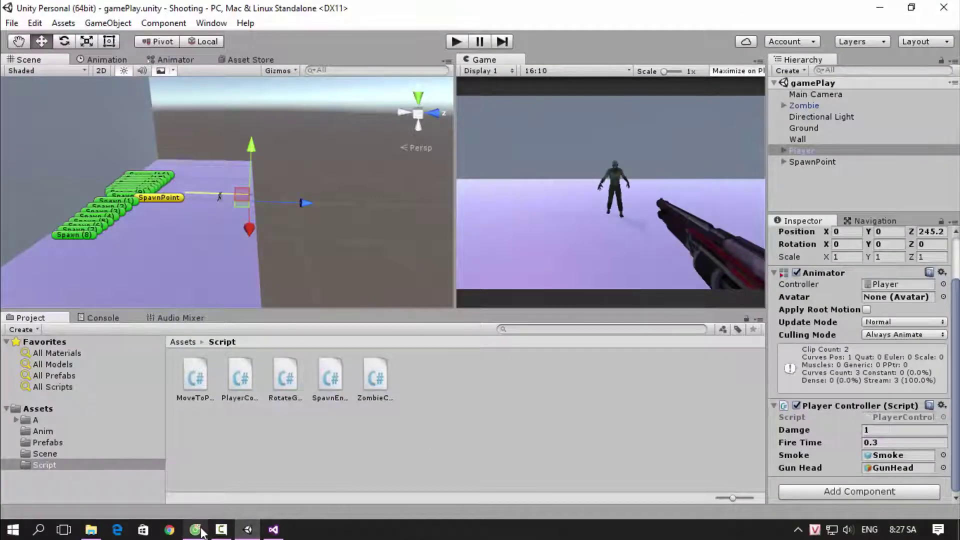
{"action": "left_click", "coordinate": [195, 530]}
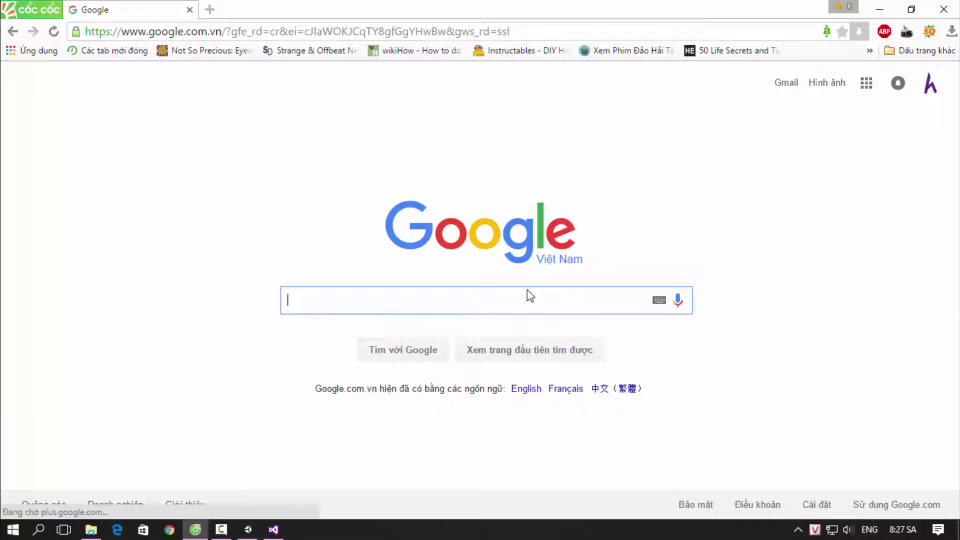
{"action": "type", "text": "zombie"}
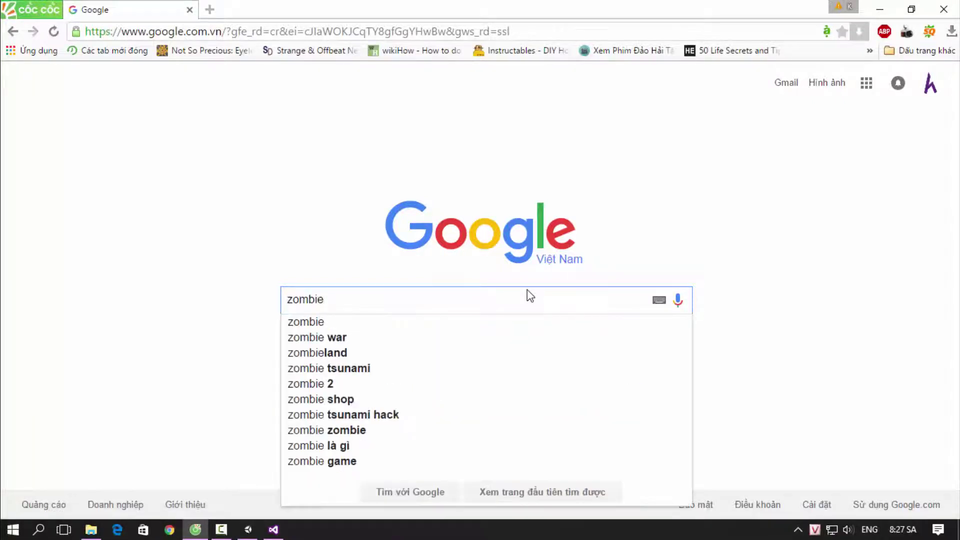
{"action": "type", "text": " ground"}
{"action": "key", "text": "Return"}
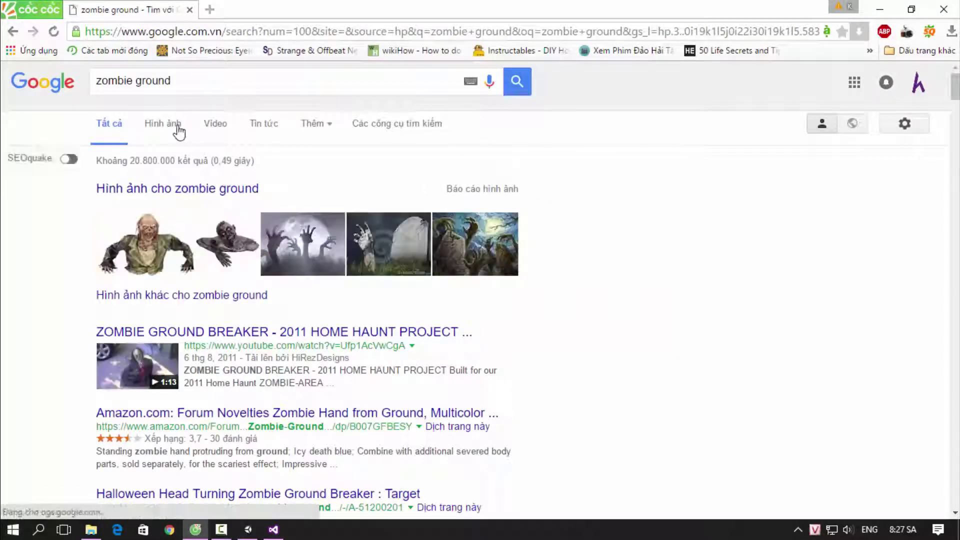
{"action": "left_click", "coordinate": [178, 130]}
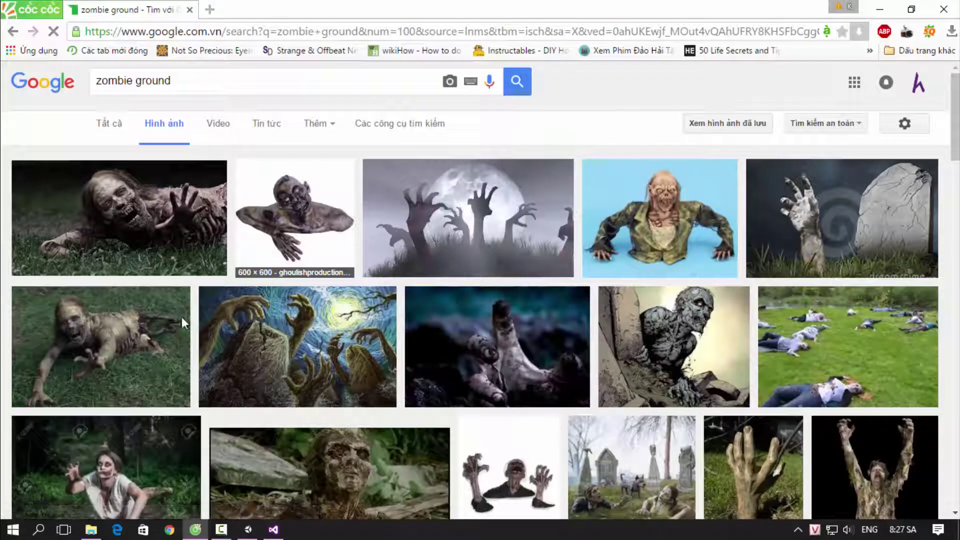
Scroll through the zombie ground image results and back up to the top.
{"action": "scroll", "coordinate": [125, 250], "scroll_direction": "down", "scroll_amount": 1}
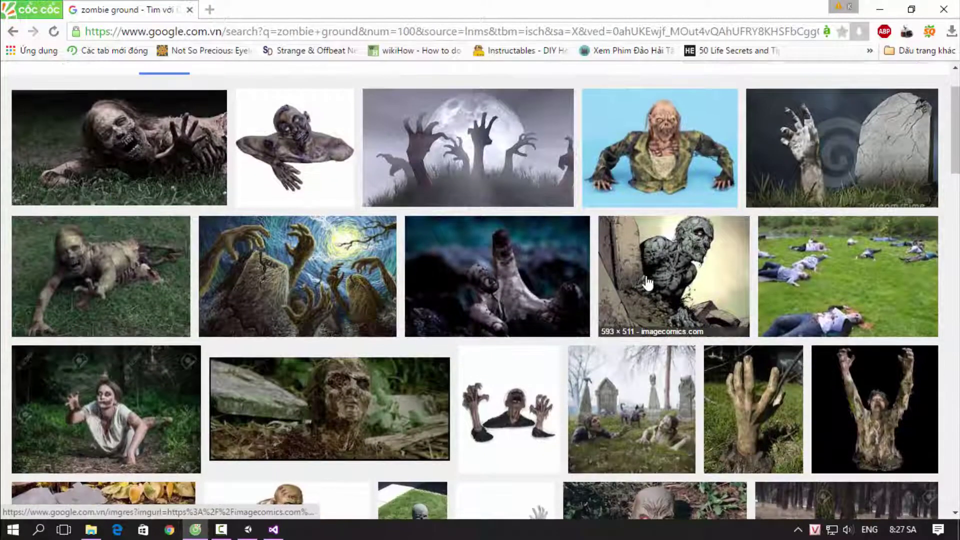
{"action": "scroll", "coordinate": [603, 282], "scroll_direction": "down", "scroll_amount": 1}
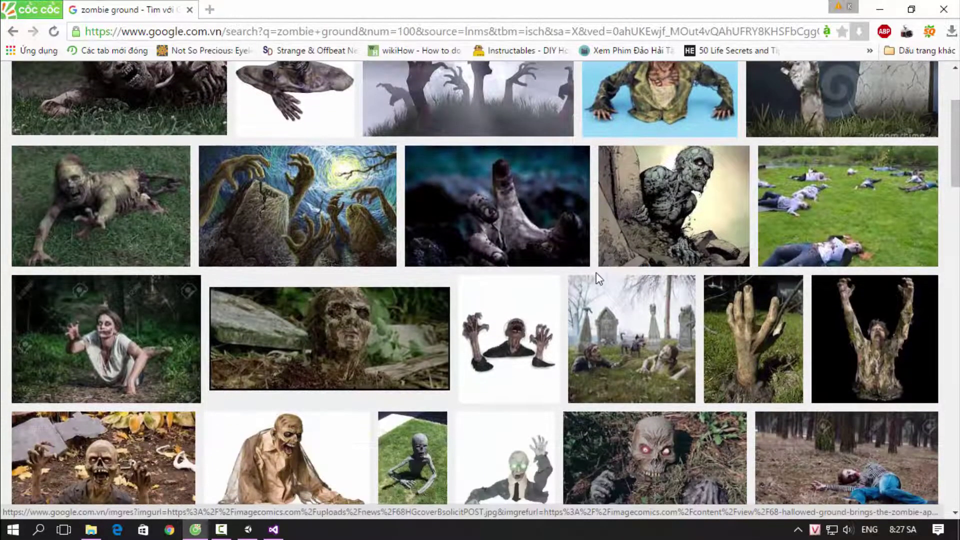
{"action": "scroll", "coordinate": [575, 269], "scroll_direction": "down", "scroll_amount": 1}
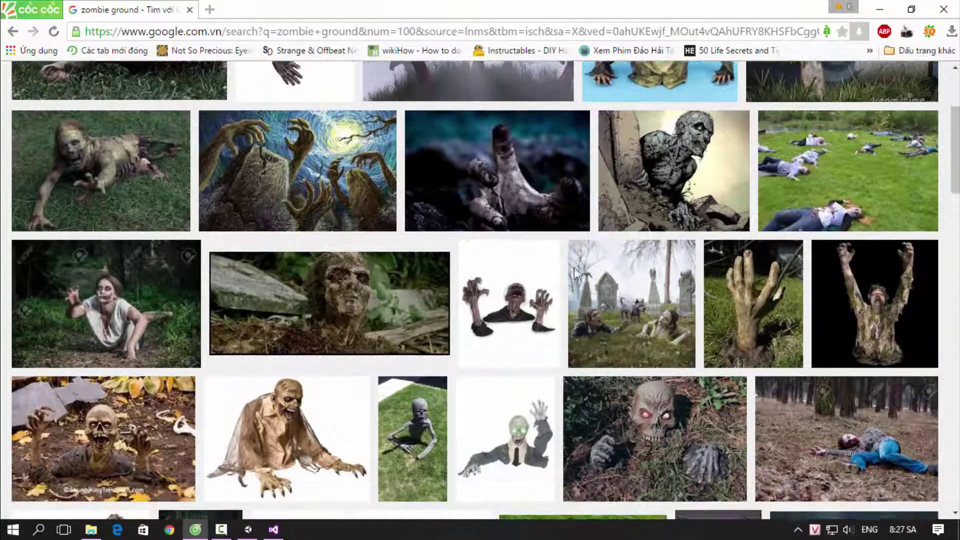
{"action": "scroll", "coordinate": [571, 265], "scroll_direction": "down", "scroll_amount": 3}
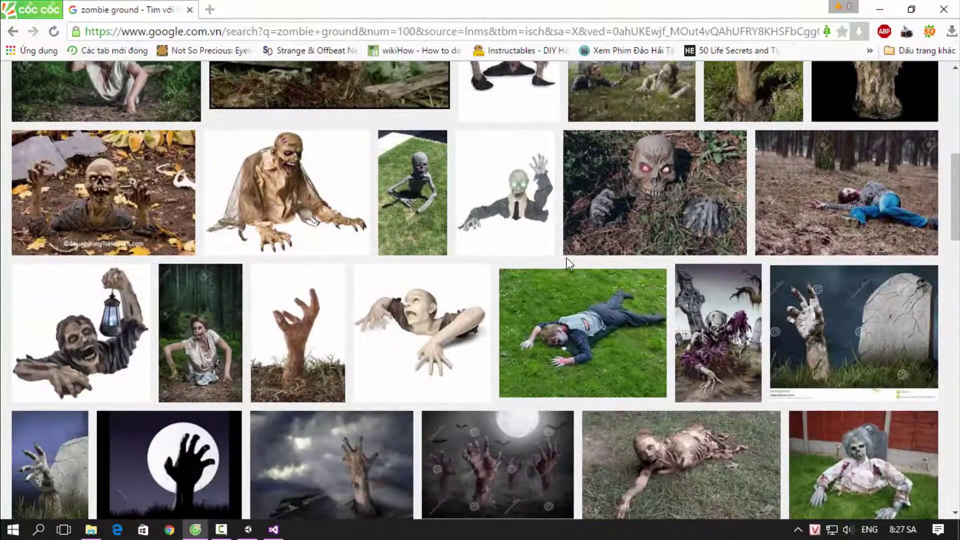
{"action": "scroll", "coordinate": [567, 258], "scroll_direction": "down", "scroll_amount": 3}
{"action": "scroll", "coordinate": [563, 252], "scroll_direction": "down", "scroll_amount": 4}
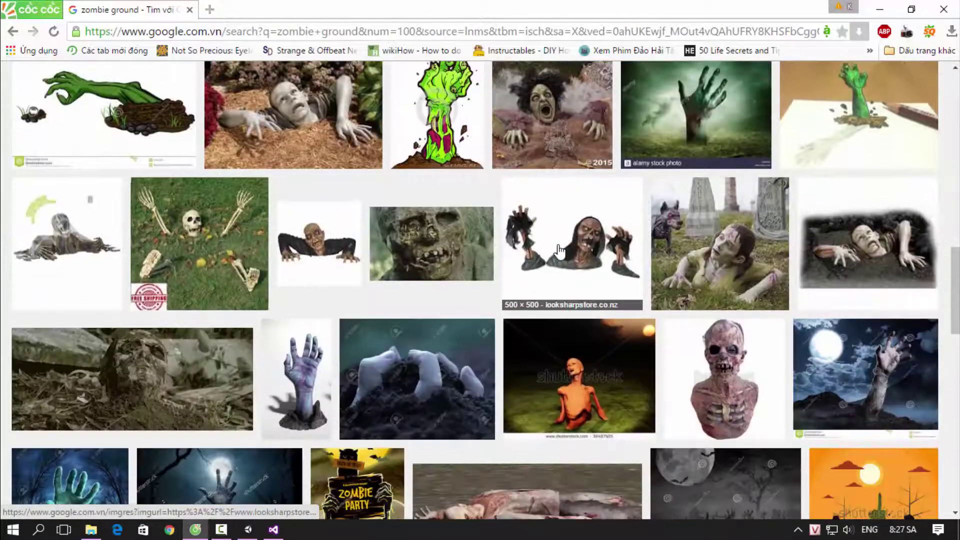
{"action": "scroll", "coordinate": [469, 240], "scroll_direction": "down", "scroll_amount": 4}
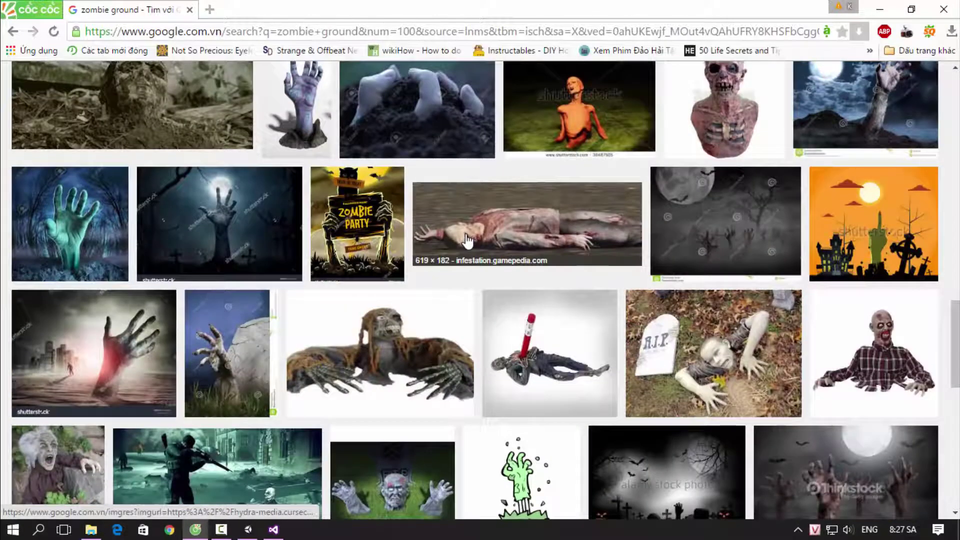
{"action": "scroll", "coordinate": [469, 238], "scroll_direction": "up", "scroll_amount": 5}
{"action": "scroll", "coordinate": [400, 175], "scroll_direction": "up", "scroll_amount": 5}
{"action": "scroll", "coordinate": [332, 118], "scroll_direction": "up", "scroll_amount": 5}
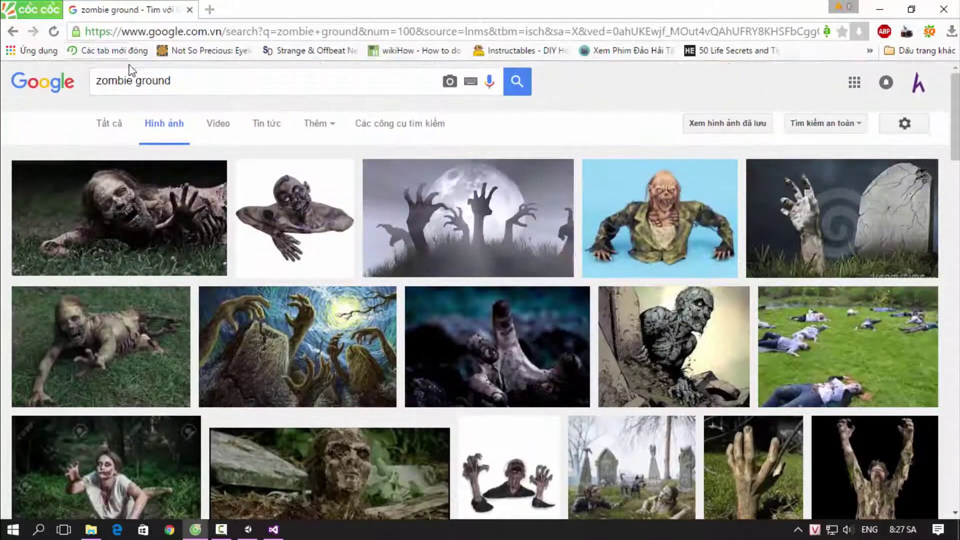
Replace the query with 'dead forest' and run the image search.
{"action": "triple_click", "coordinate": [279, 80]}
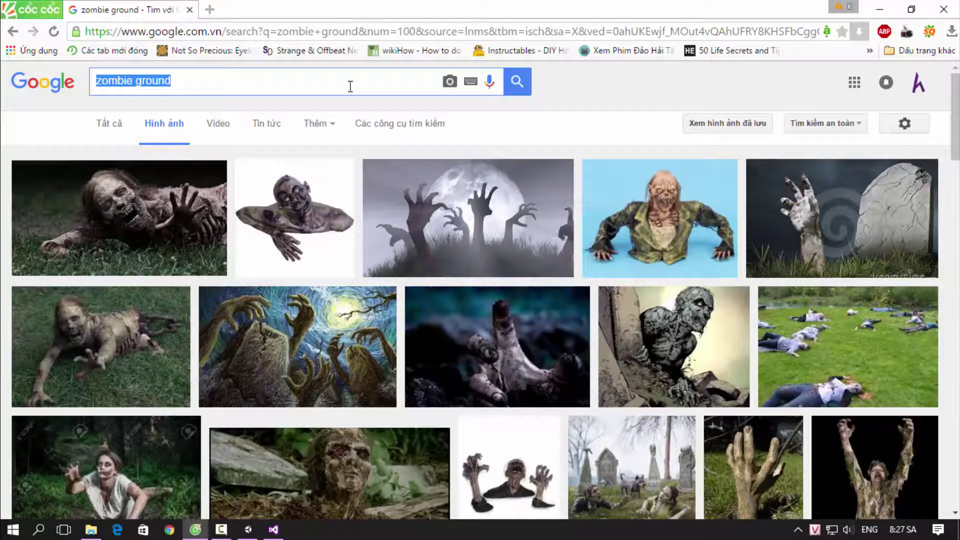
{"action": "type", "text": "dead fo"}
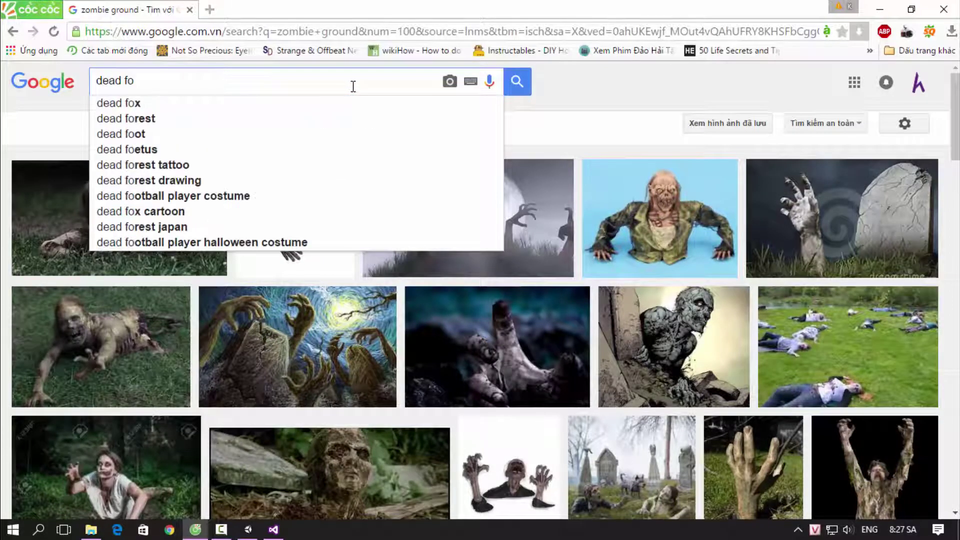
{"action": "type", "text": "rest"}
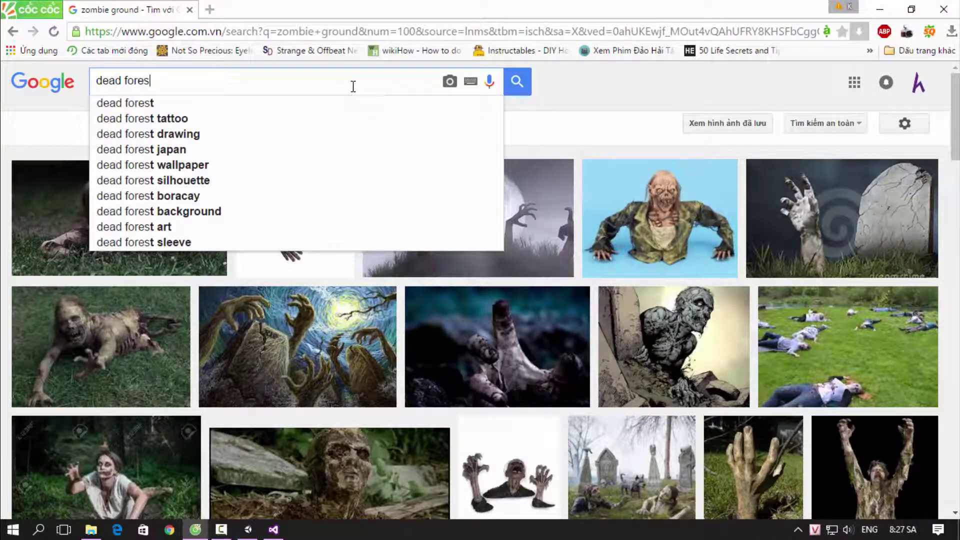
{"action": "key", "text": "Return"}
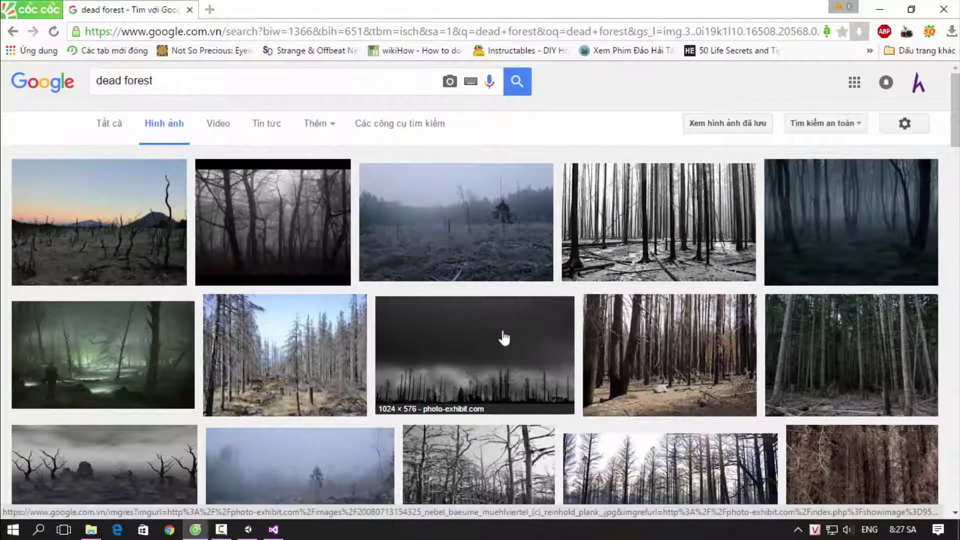
{"action": "scroll", "coordinate": [501, 336], "scroll_direction": "down", "scroll_amount": 1}
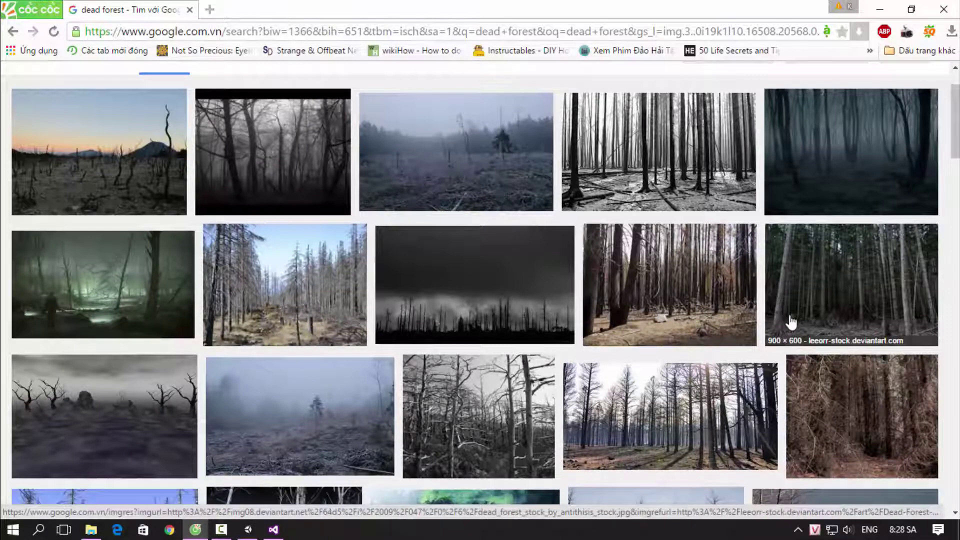
{"action": "scroll", "coordinate": [775, 300], "scroll_direction": "down", "scroll_amount": 1}
{"action": "scroll", "coordinate": [723, 372], "scroll_direction": "up", "scroll_amount": 1}
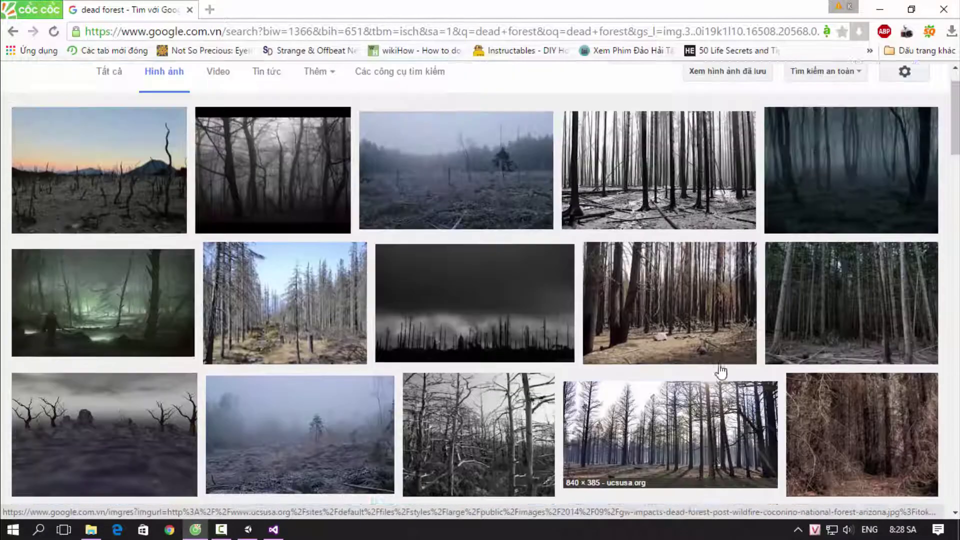
{"action": "scroll", "coordinate": [825, 235], "scroll_direction": "up", "scroll_amount": 1}
Browse far down the dead forest results, then scroll back to the top.
{"action": "scroll", "coordinate": [852, 224], "scroll_direction": "down", "scroll_amount": 3}
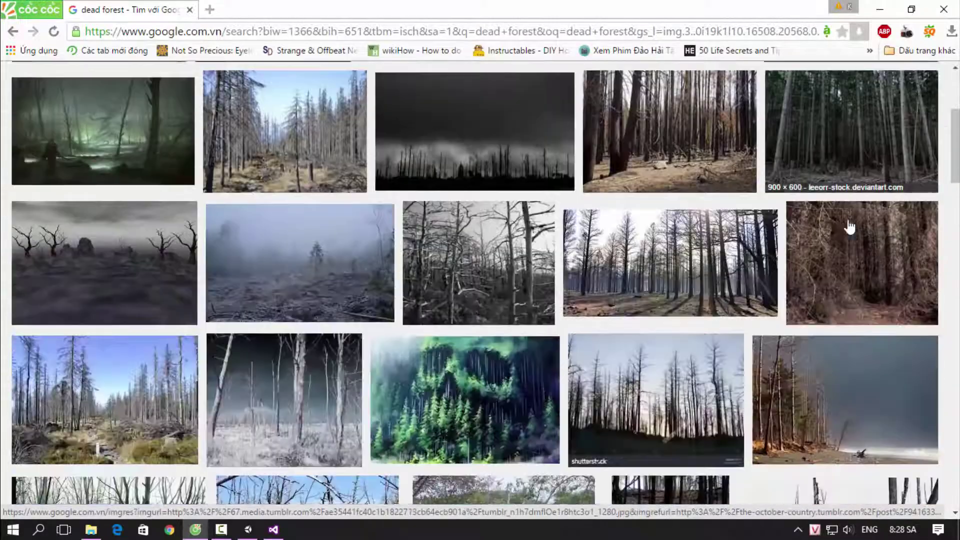
{"action": "scroll", "coordinate": [826, 223], "scroll_direction": "down", "scroll_amount": 5}
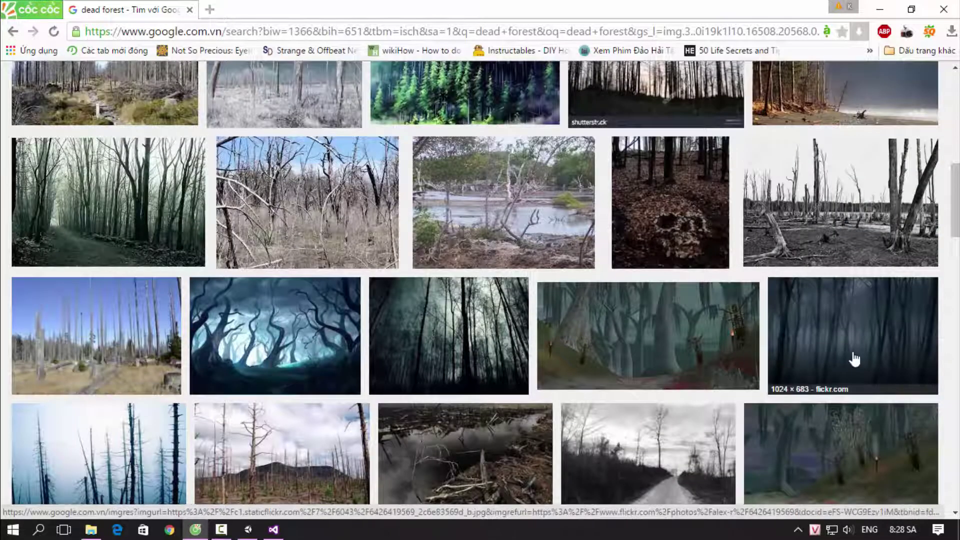
{"action": "scroll", "coordinate": [851, 360], "scroll_direction": "up", "scroll_amount": 4}
{"action": "scroll", "coordinate": [835, 225], "scroll_direction": "up", "scroll_amount": 4}
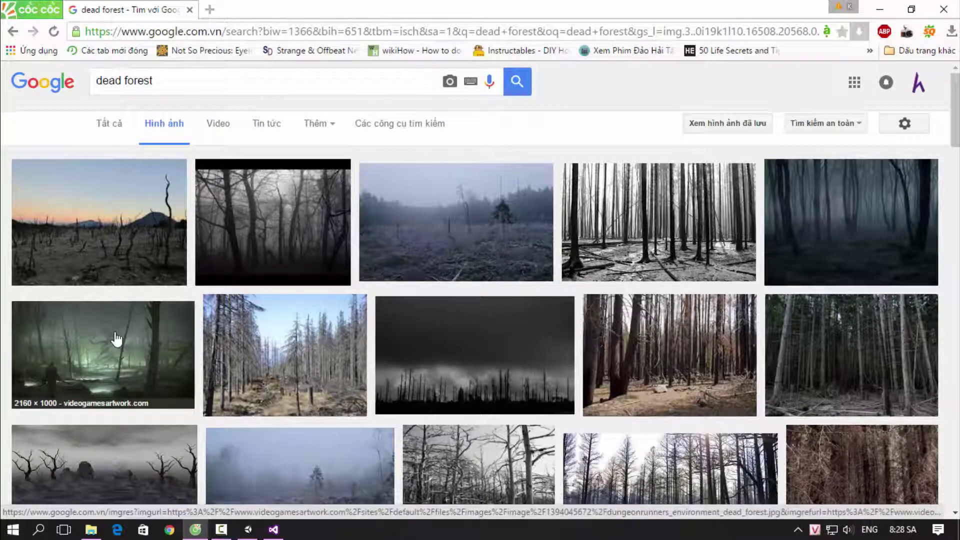
{"action": "scroll", "coordinate": [117, 340], "scroll_direction": "down", "scroll_amount": 1}
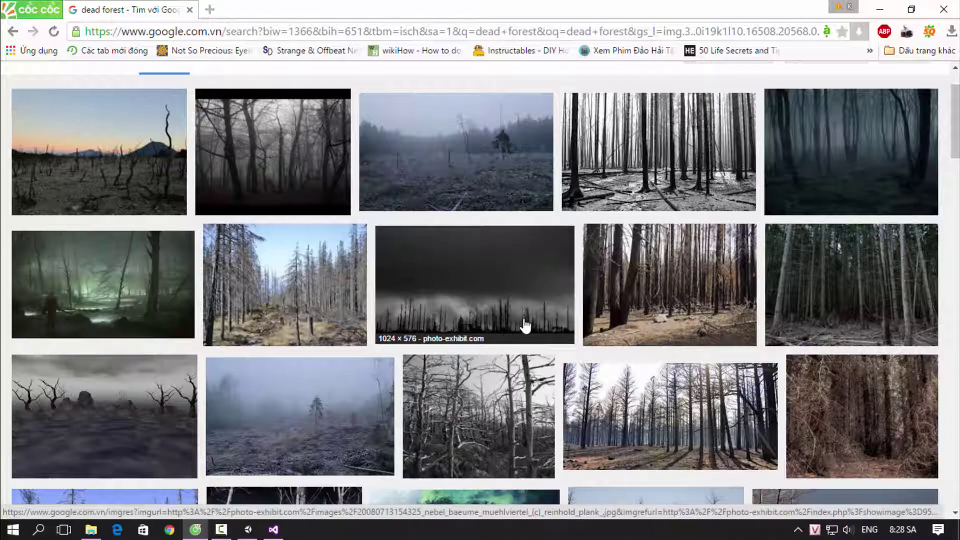
{"action": "scroll", "coordinate": [607, 268], "scroll_direction": "down", "scroll_amount": 5}
{"action": "scroll", "coordinate": [845, 343], "scroll_direction": "down", "scroll_amount": 3}
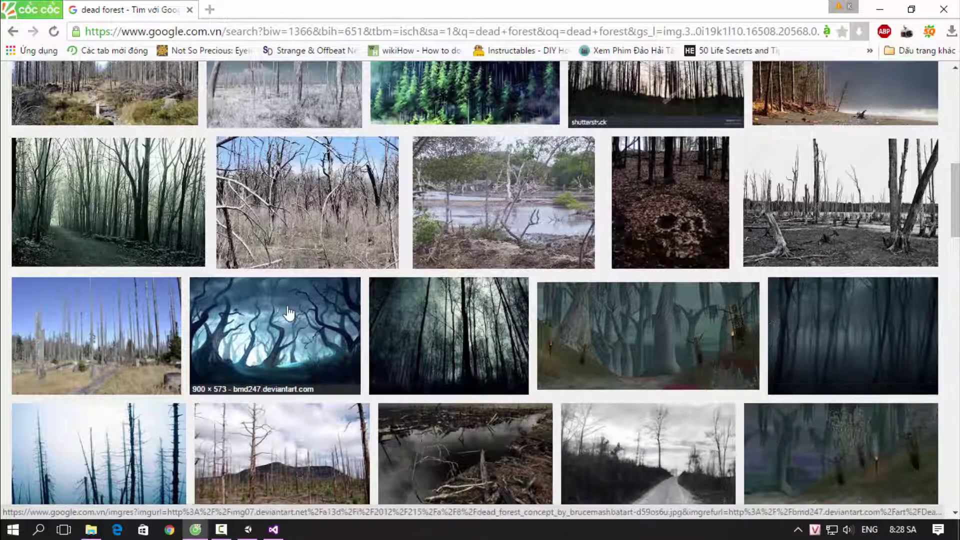
{"action": "scroll", "coordinate": [475, 338], "scroll_direction": "down", "scroll_amount": 4}
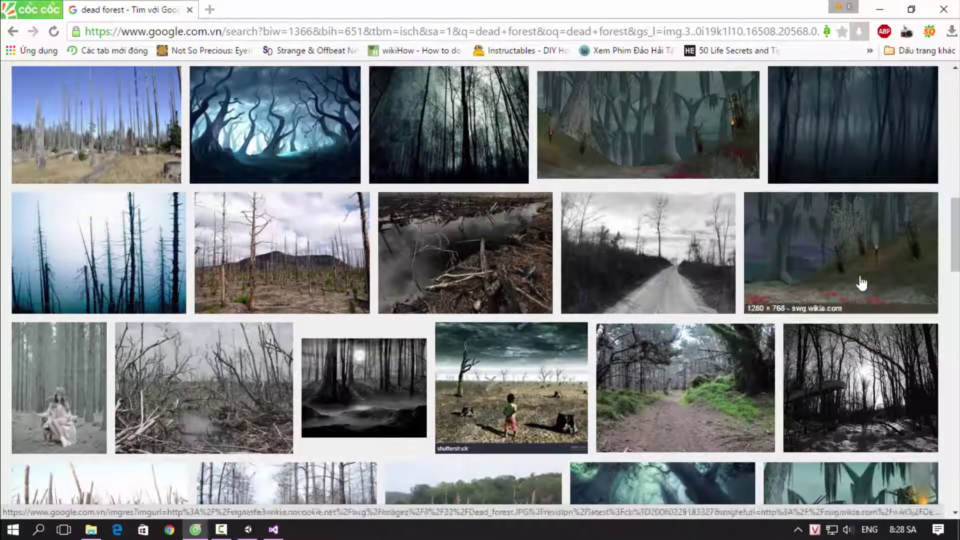
{"action": "scroll", "coordinate": [723, 365], "scroll_direction": "down", "scroll_amount": 3}
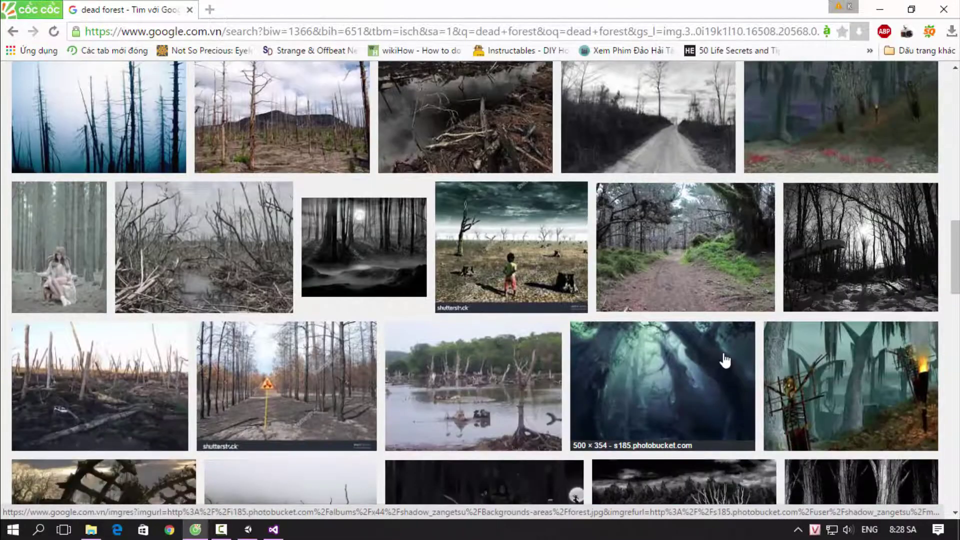
{"action": "scroll", "coordinate": [724, 350], "scroll_direction": "down", "scroll_amount": 2}
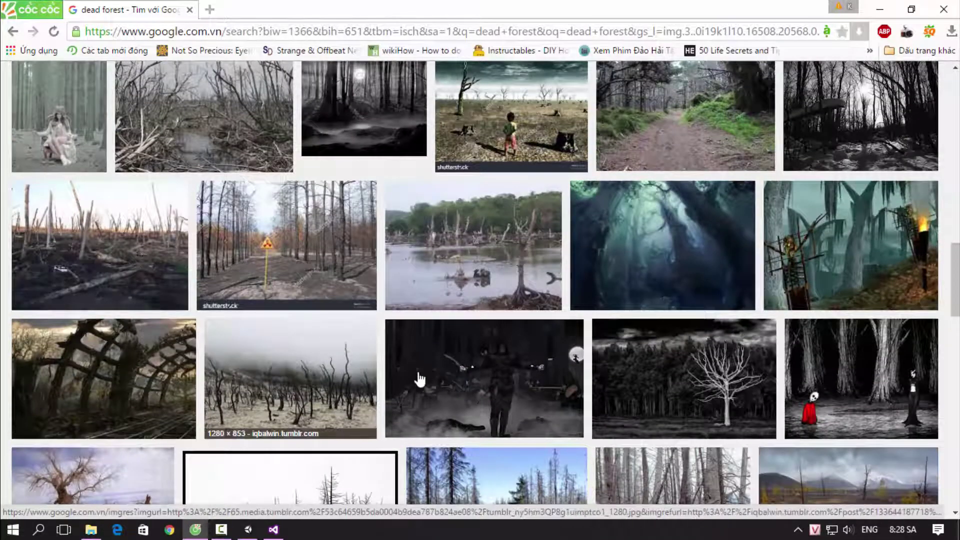
{"action": "scroll", "coordinate": [664, 380], "scroll_direction": "down", "scroll_amount": 2}
{"action": "scroll", "coordinate": [293, 280], "scroll_direction": "down", "scroll_amount": 2}
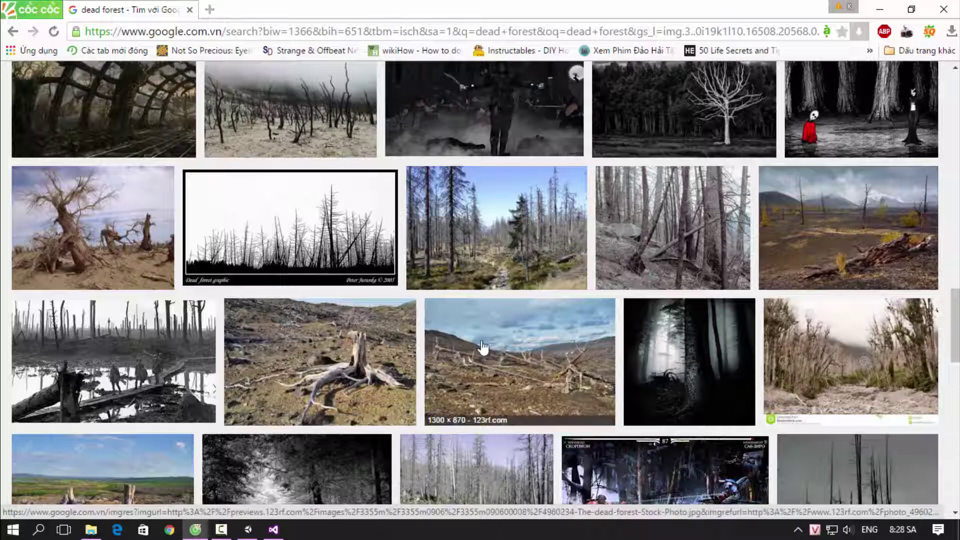
{"action": "scroll", "coordinate": [478, 350], "scroll_direction": "down", "scroll_amount": 1}
{"action": "scroll", "coordinate": [468, 340], "scroll_direction": "down", "scroll_amount": 2}
{"action": "scroll", "coordinate": [457, 332], "scroll_direction": "down", "scroll_amount": 3}
{"action": "scroll", "coordinate": [454, 331], "scroll_direction": "down", "scroll_amount": 1}
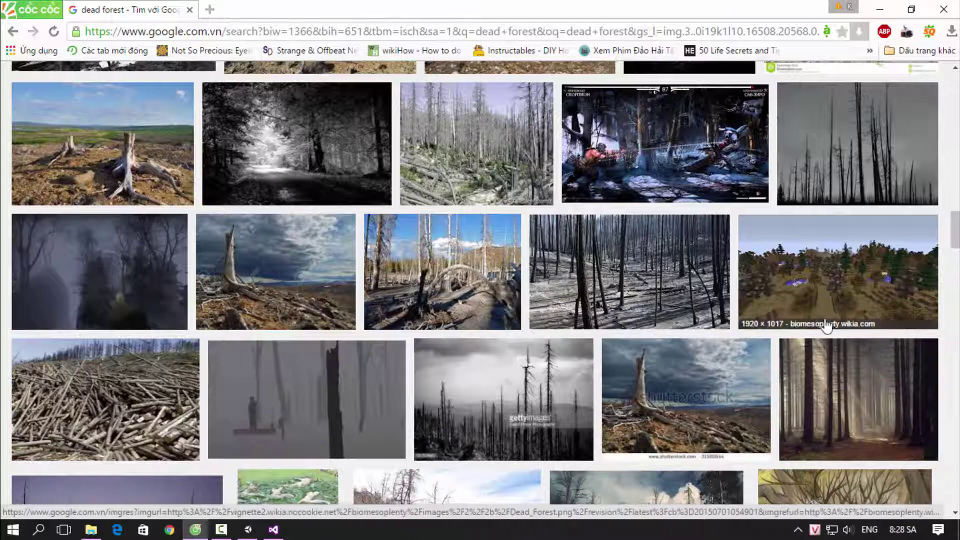
{"action": "scroll", "coordinate": [151, 377], "scroll_direction": "down", "scroll_amount": 1}
{"action": "scroll", "coordinate": [145, 373], "scroll_direction": "down", "scroll_amount": 2}
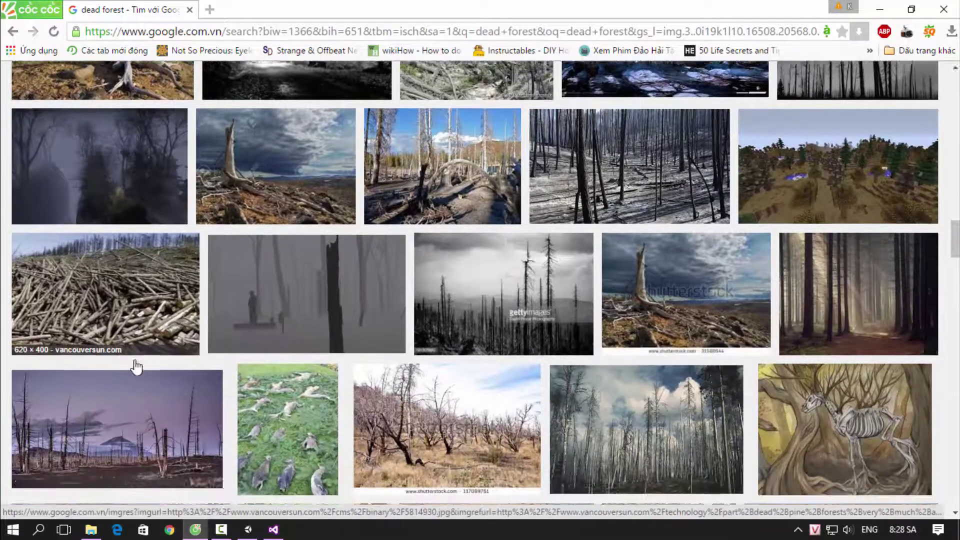
{"action": "scroll", "coordinate": [741, 312], "scroll_direction": "down", "scroll_amount": 2}
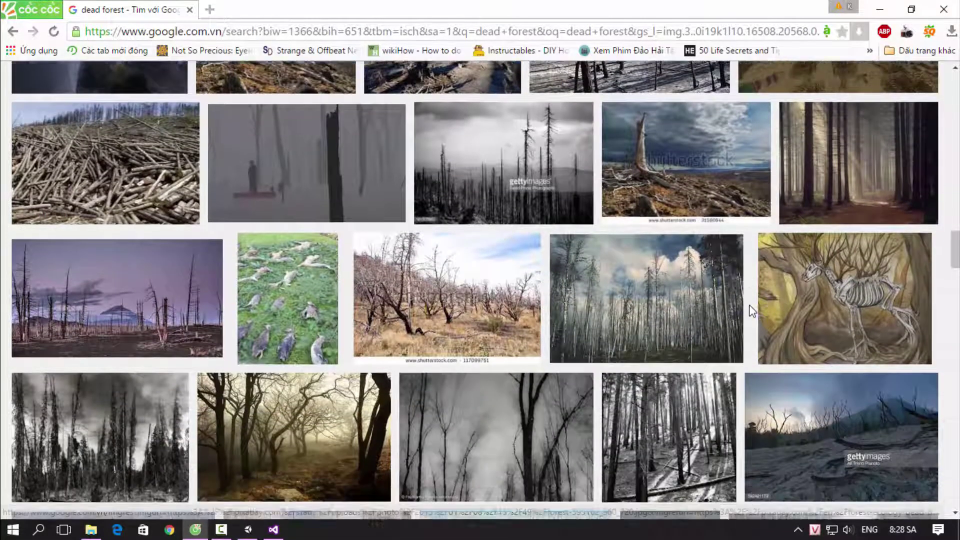
{"action": "scroll", "coordinate": [161, 256], "scroll_direction": "down", "scroll_amount": 2}
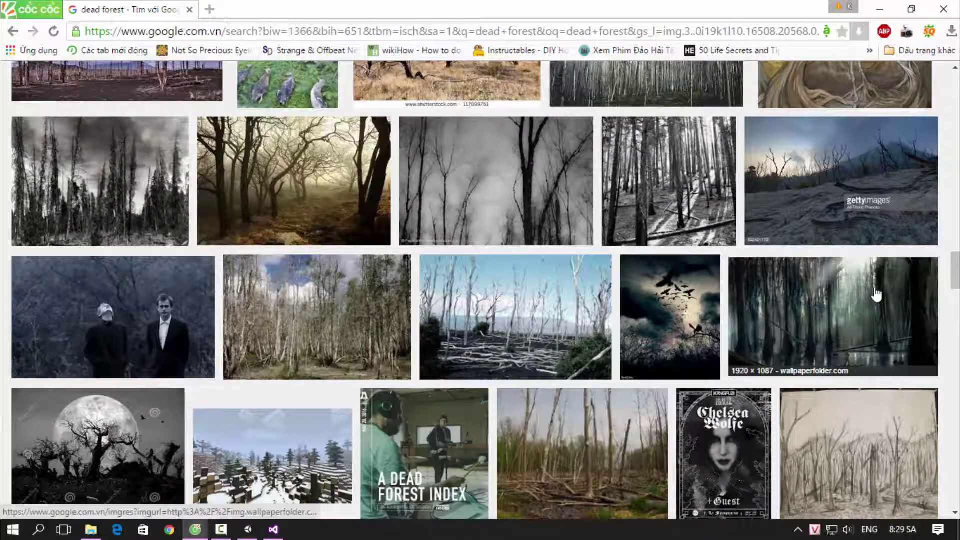
{"action": "scroll", "coordinate": [432, 444], "scroll_direction": "down", "scroll_amount": 1}
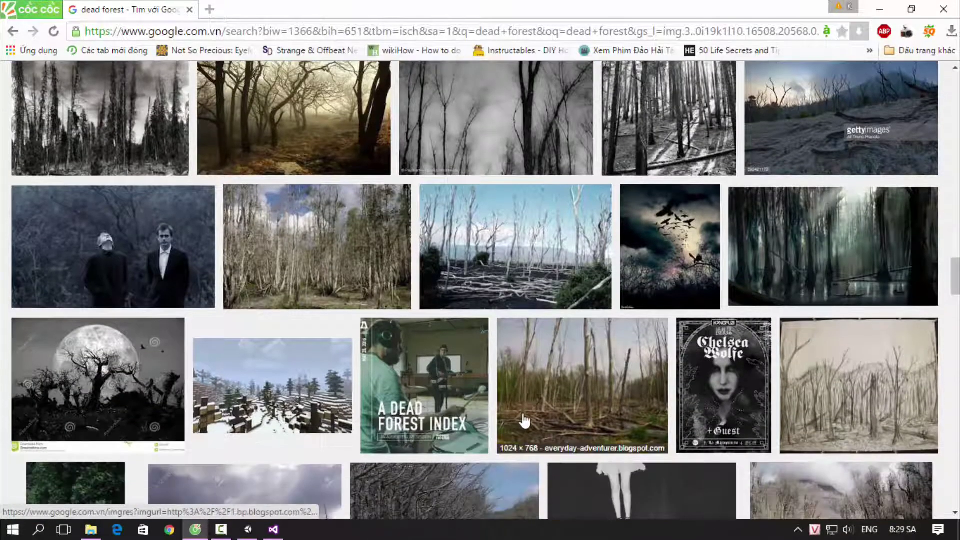
{"action": "scroll", "coordinate": [556, 420], "scroll_direction": "down", "scroll_amount": 3}
{"action": "scroll", "coordinate": [560, 416], "scroll_direction": "down", "scroll_amount": 3}
{"action": "scroll", "coordinate": [559, 412], "scroll_direction": "down", "scroll_amount": 3}
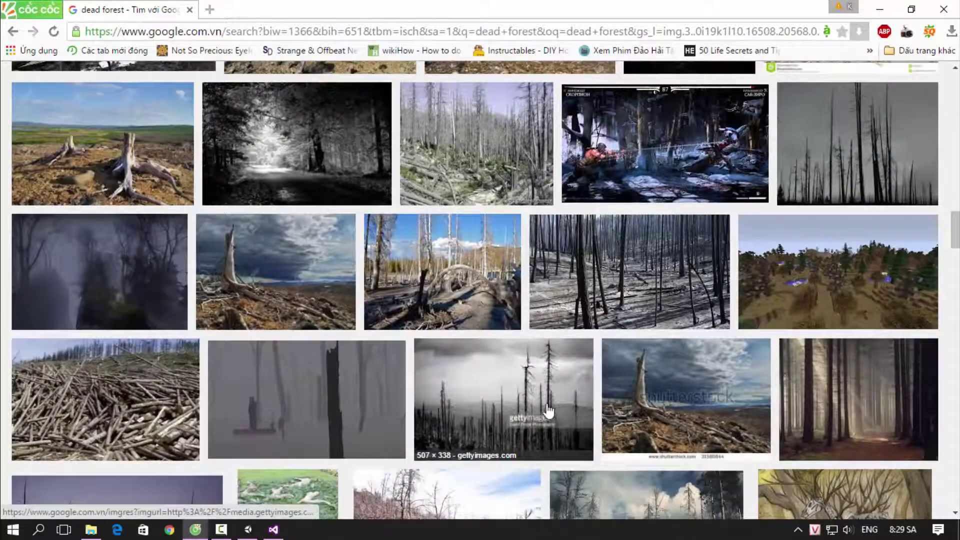
{"action": "scroll", "coordinate": [779, 350], "scroll_direction": "up", "scroll_amount": 7}
{"action": "scroll", "coordinate": [779, 350], "scroll_direction": "up", "scroll_amount": 2}
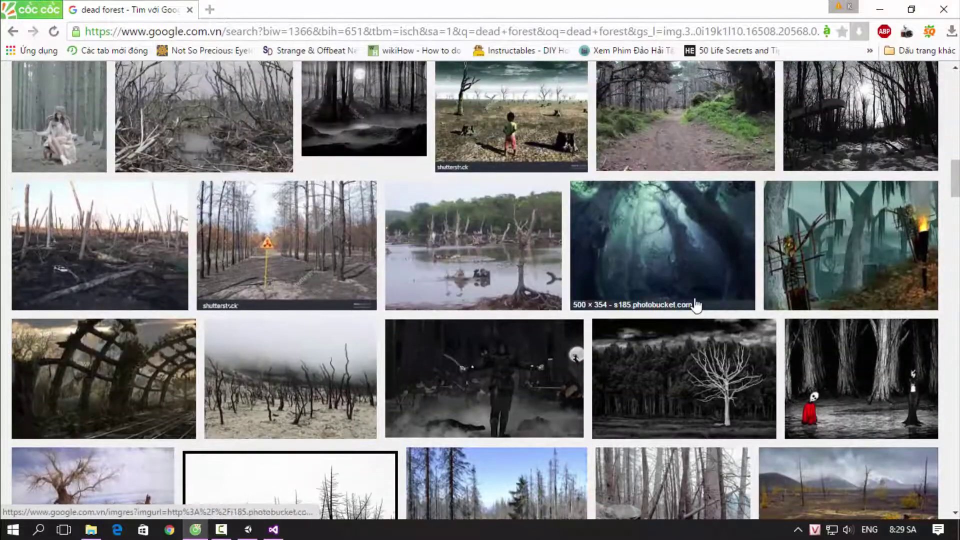
{"action": "scroll", "coordinate": [697, 307], "scroll_direction": "up", "scroll_amount": 3}
{"action": "scroll", "coordinate": [735, 353], "scroll_direction": "up", "scroll_amount": 3}
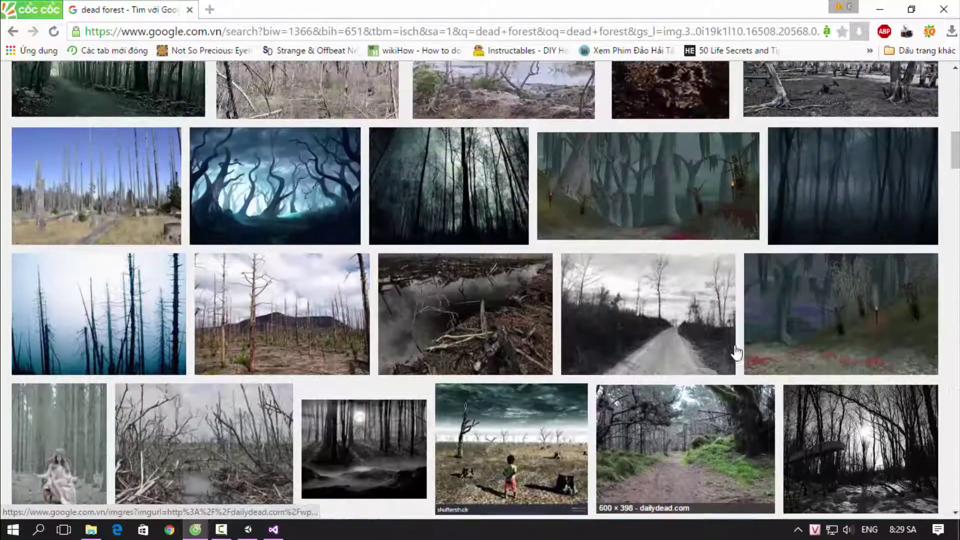
{"action": "scroll", "coordinate": [834, 331], "scroll_direction": "up", "scroll_amount": 3}
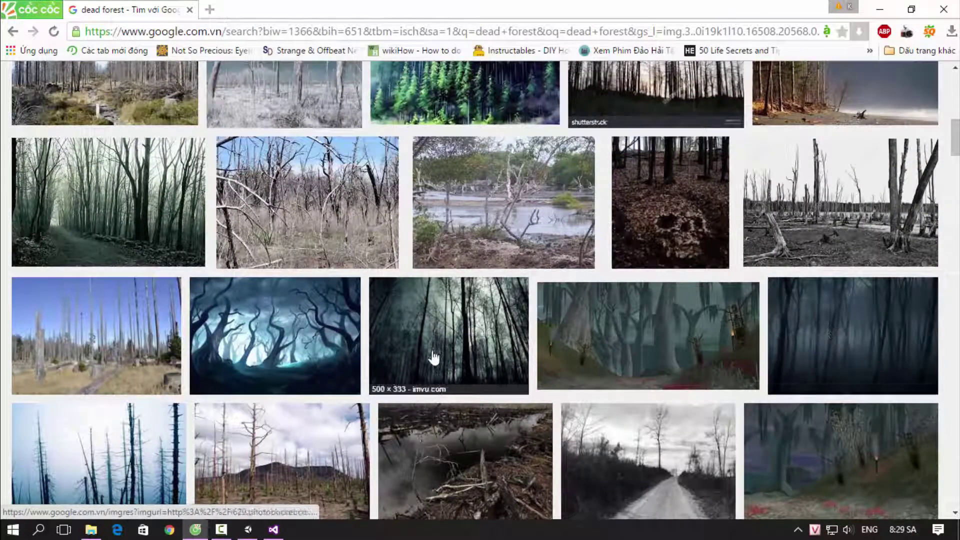
{"action": "scroll", "coordinate": [350, 353], "scroll_direction": "up", "scroll_amount": 4}
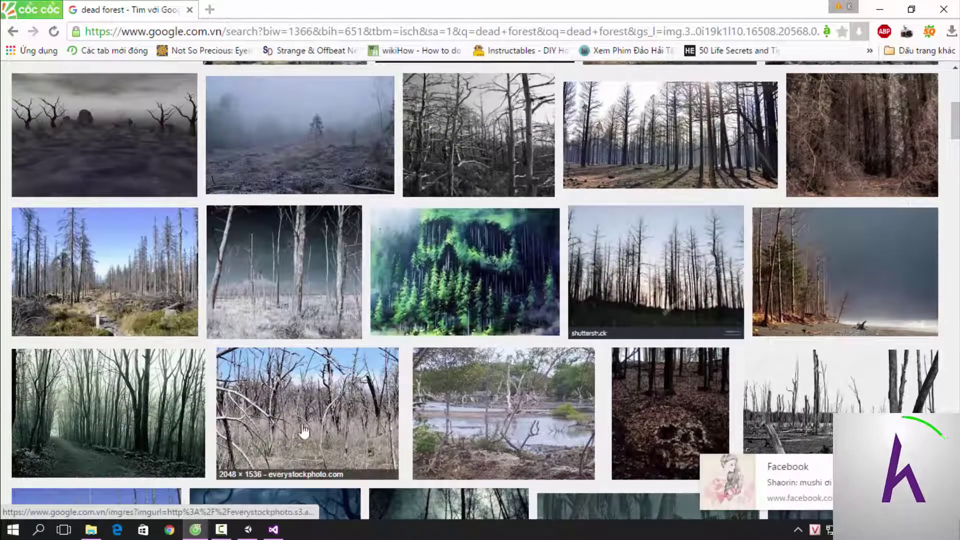
{"action": "scroll", "coordinate": [750, 300], "scroll_direction": "up", "scroll_amount": 3}
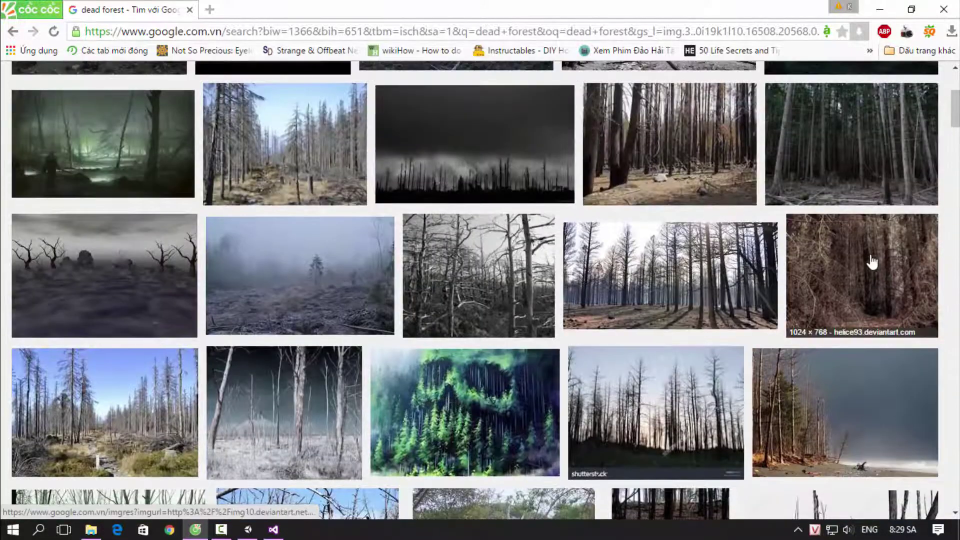
{"action": "scroll", "coordinate": [870, 260], "scroll_direction": "up", "scroll_amount": 2}
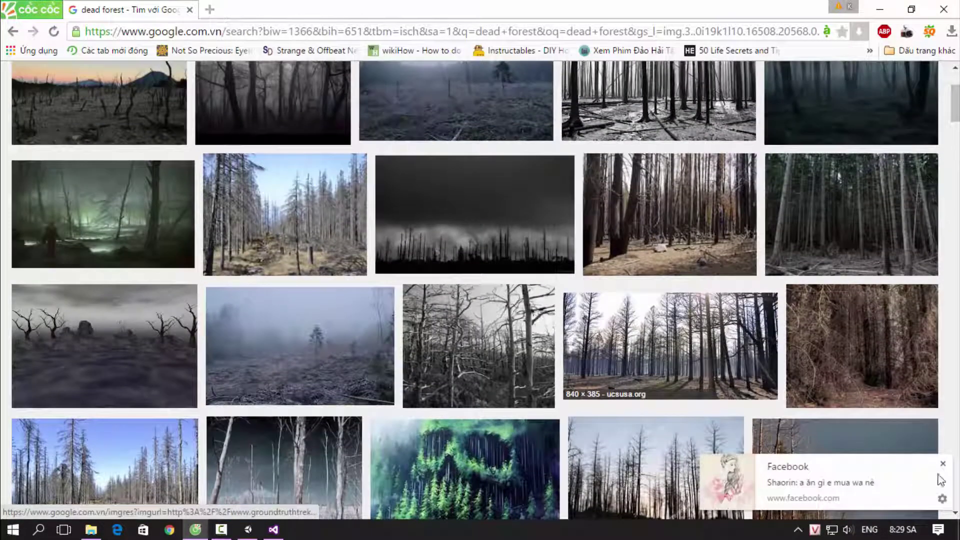
{"action": "scroll", "coordinate": [838, 360], "scroll_direction": "up", "scroll_amount": 3}
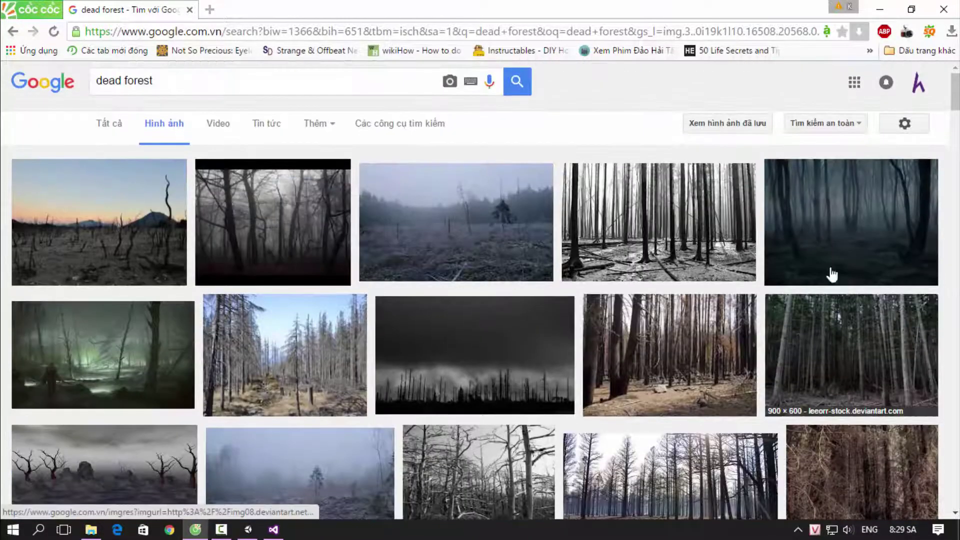
Keep the dark skyline image in a background tab and search 'dead ground' instead.
{"action": "middle_click", "coordinate": [517, 354]}
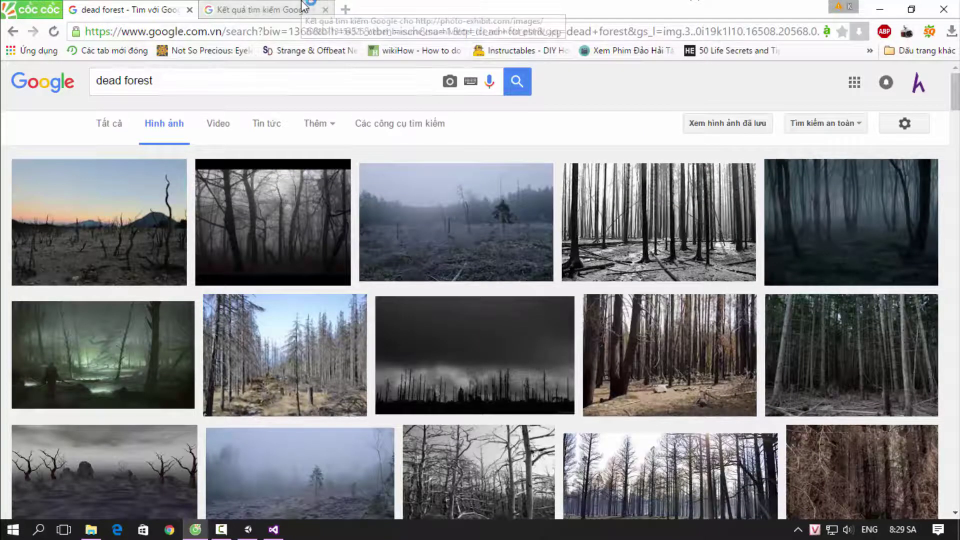
{"action": "double_click", "coordinate": [319, 84]}
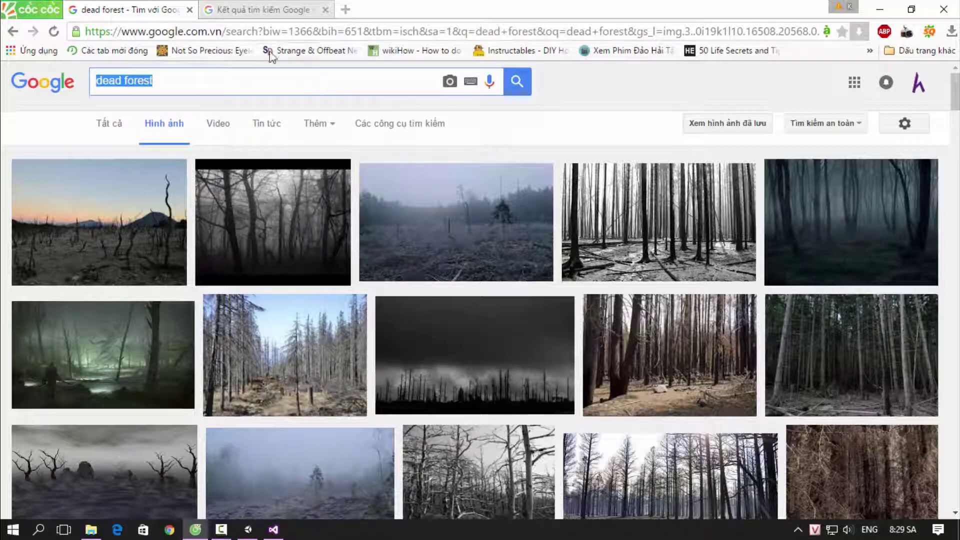
{"action": "key", "text": "End"}
{"action": "key", "text": "BackSpace"}
{"action": "key", "text": "BackSpace"}
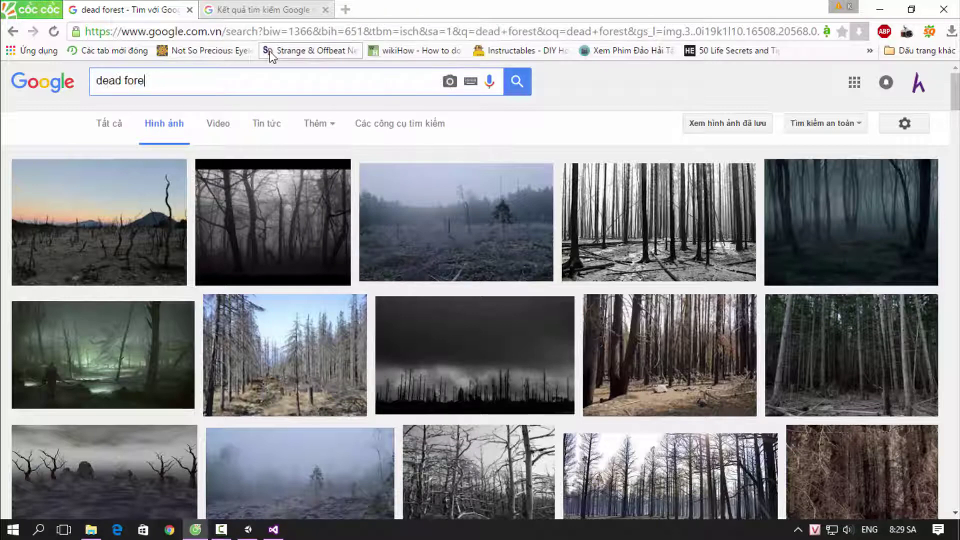
{"action": "key", "text": "BackSpace"}
{"action": "key", "text": "BackSpace"}
{"action": "key", "text": "BackSpace"}
{"action": "key", "text": "BackSpace"}
{"action": "type", "text": "ground"}
{"action": "key", "text": "Return"}
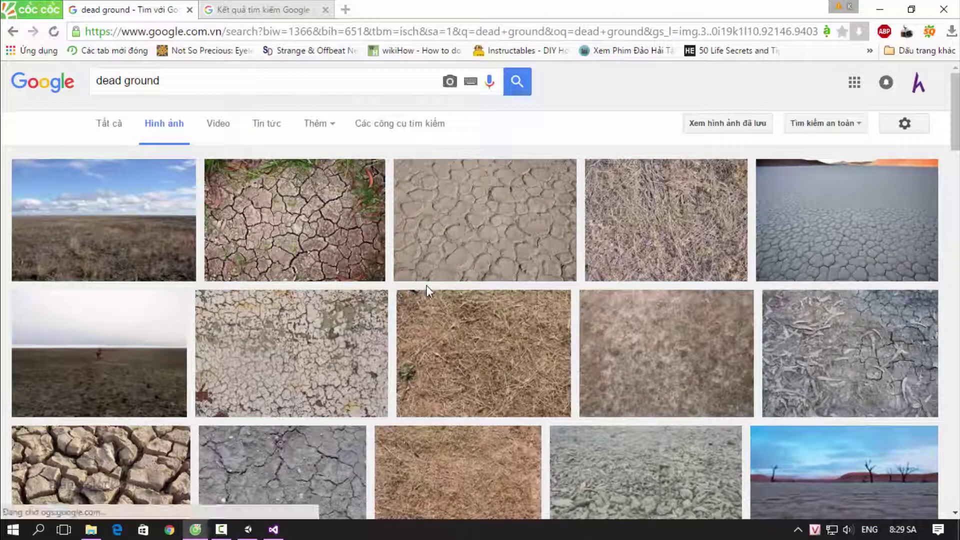
Scroll through the dead ground image results.
{"action": "scroll", "coordinate": [426, 283], "scroll_direction": "down", "scroll_amount": 4}
{"action": "scroll", "coordinate": [428, 274], "scroll_direction": "down", "scroll_amount": 2}
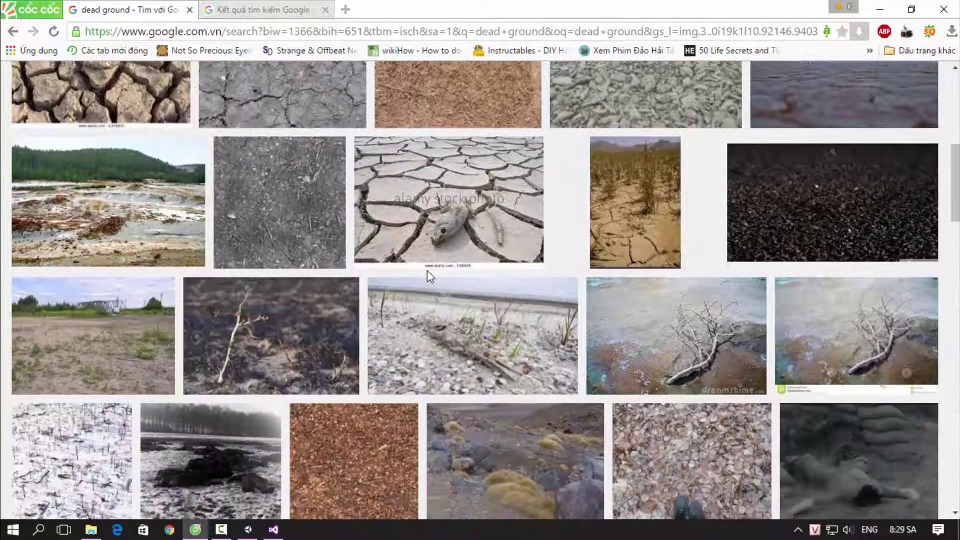
{"action": "scroll", "coordinate": [432, 273], "scroll_direction": "up", "scroll_amount": 2}
{"action": "scroll", "coordinate": [440, 272], "scroll_direction": "down", "scroll_amount": 3}
Browse the skyline image's related pictures, settling on the Toter Wald image.
{"action": "left_click", "coordinate": [218, 4]}
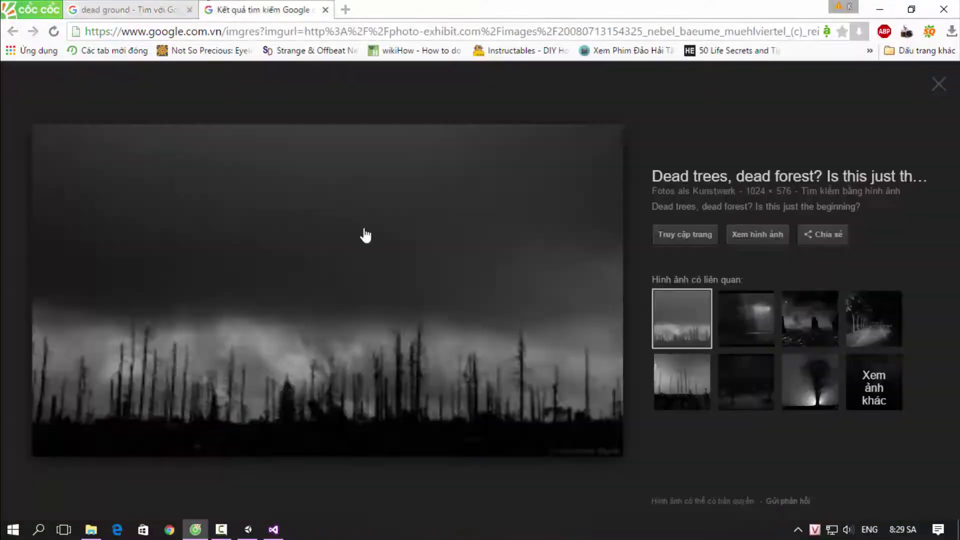
{"action": "left_click", "coordinate": [763, 241]}
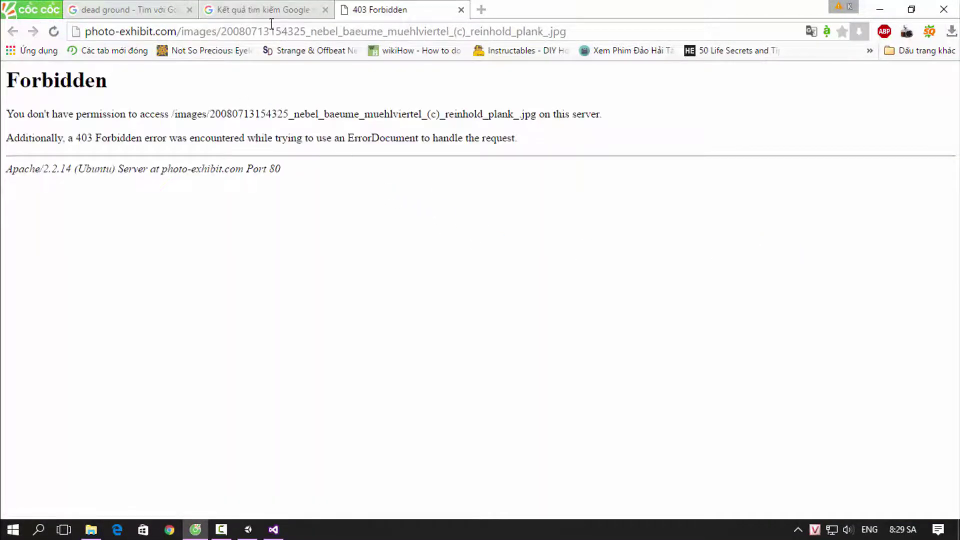
{"action": "left_click", "coordinate": [461, 9]}
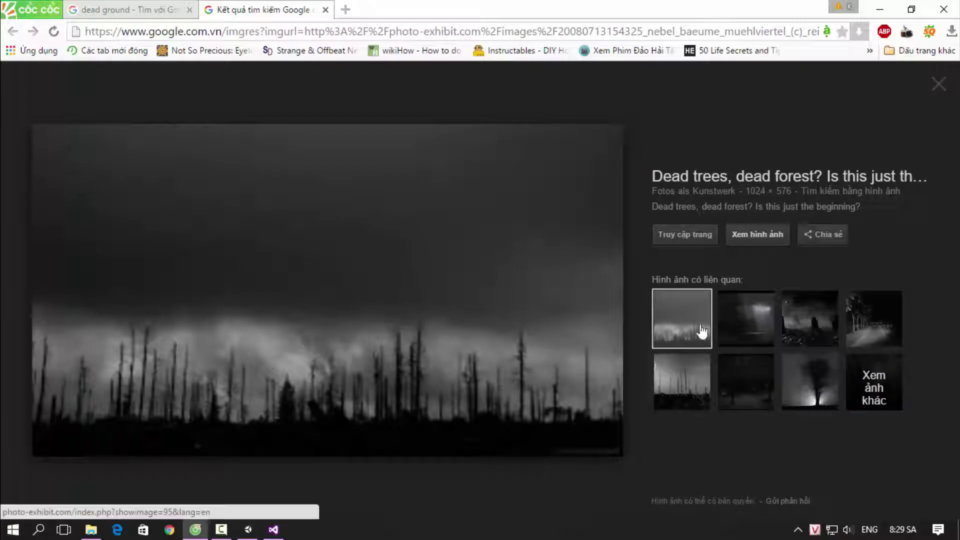
{"action": "left_click", "coordinate": [755, 328]}
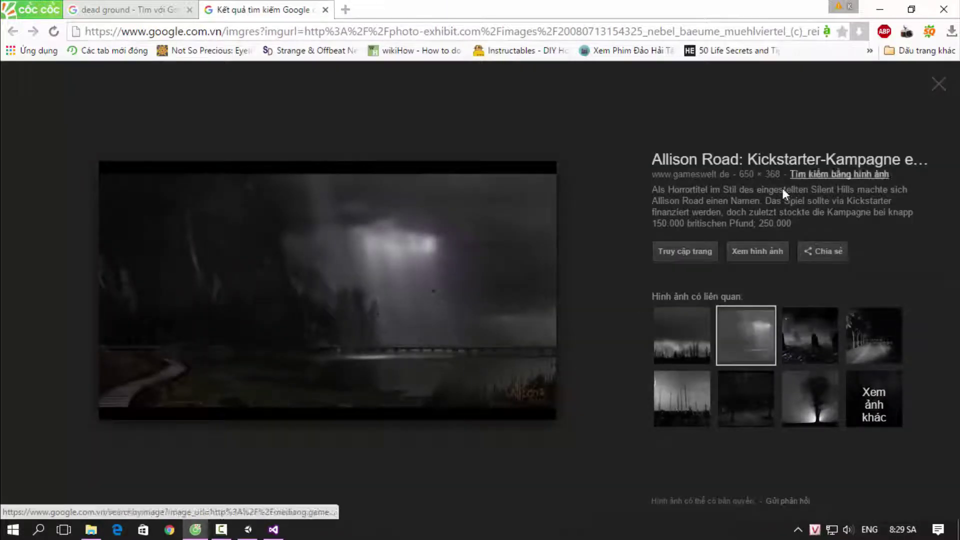
{"action": "left_click", "coordinate": [799, 314]}
{"action": "left_click", "coordinate": [690, 396]}
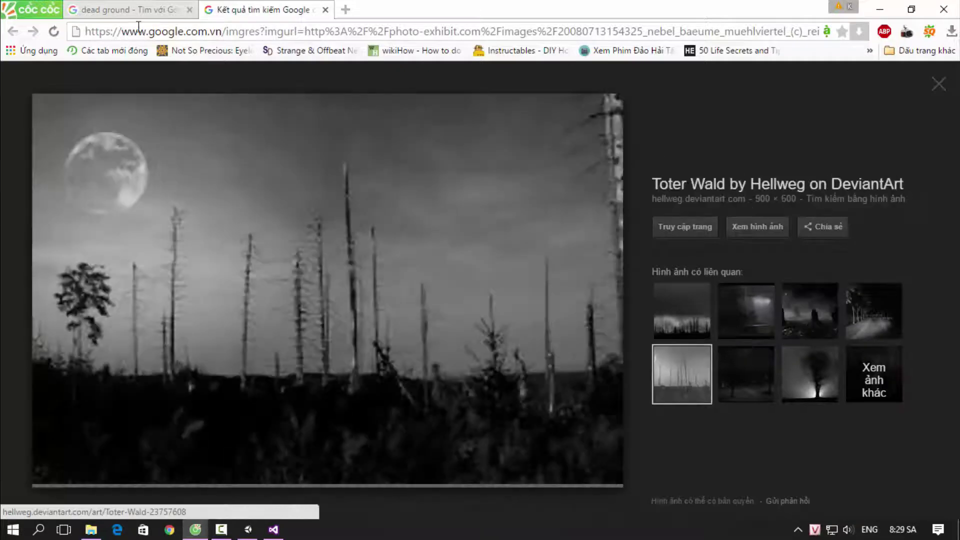
{"action": "left_click", "coordinate": [756, 378]}
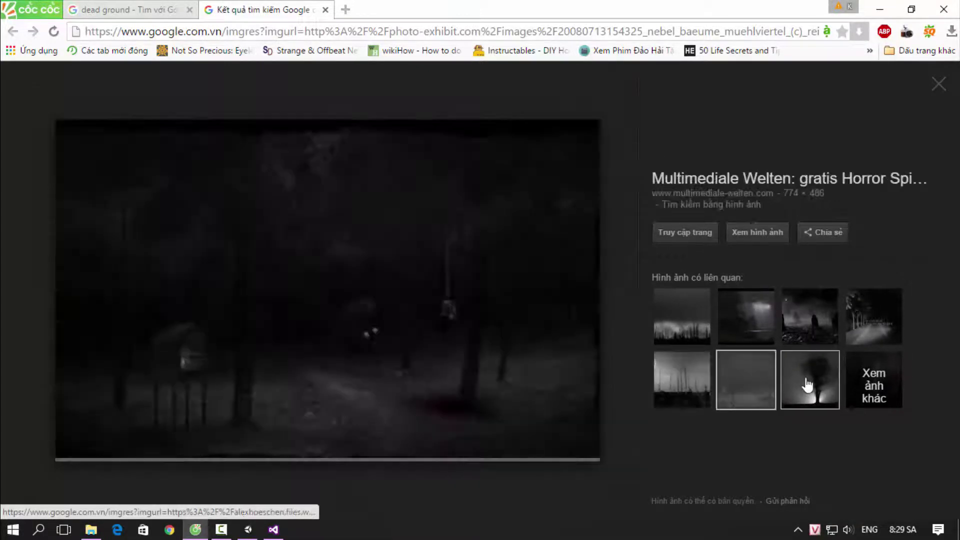
{"action": "left_click", "coordinate": [818, 393]}
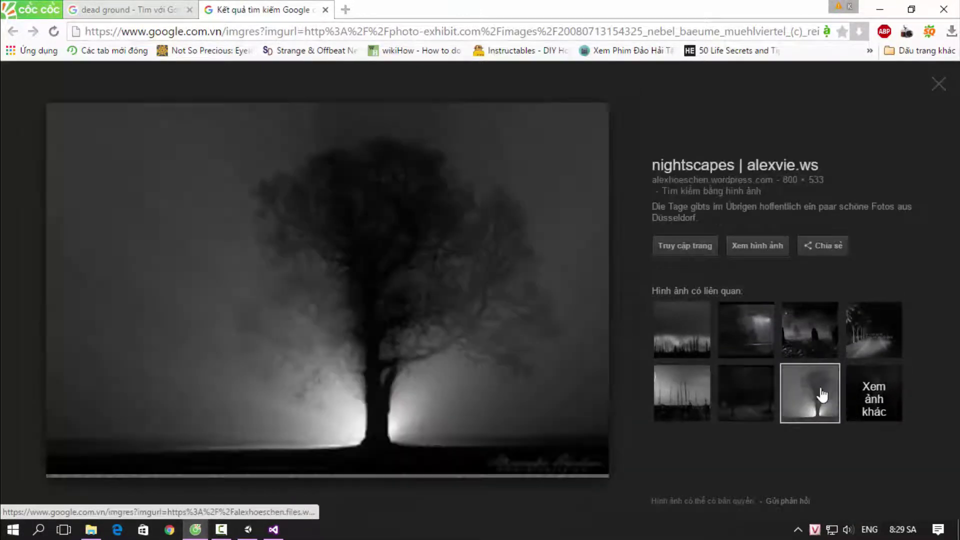
{"action": "left_click", "coordinate": [862, 344]}
{"action": "left_click", "coordinate": [686, 398]}
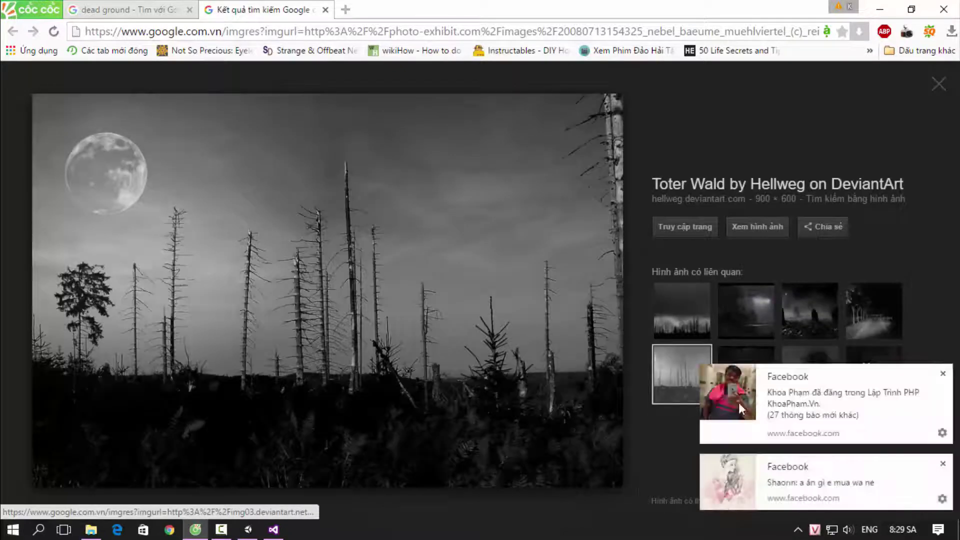
{"action": "left_click", "coordinate": [944, 373]}
{"action": "left_click", "coordinate": [944, 465]}
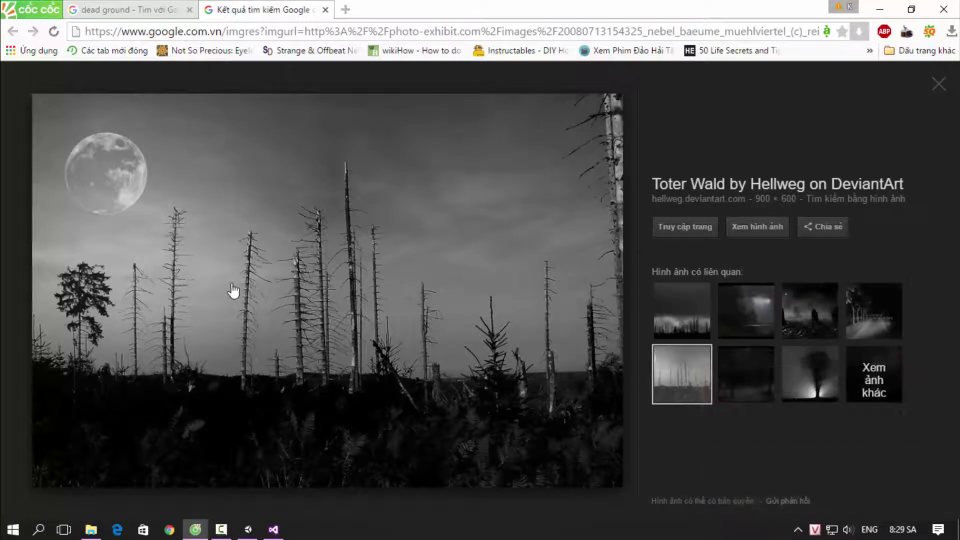
Open the full Toter Wald image and save toter_wald_by_hellweg.jpg to the Desktop.
{"action": "right_click", "coordinate": [303, 213]}
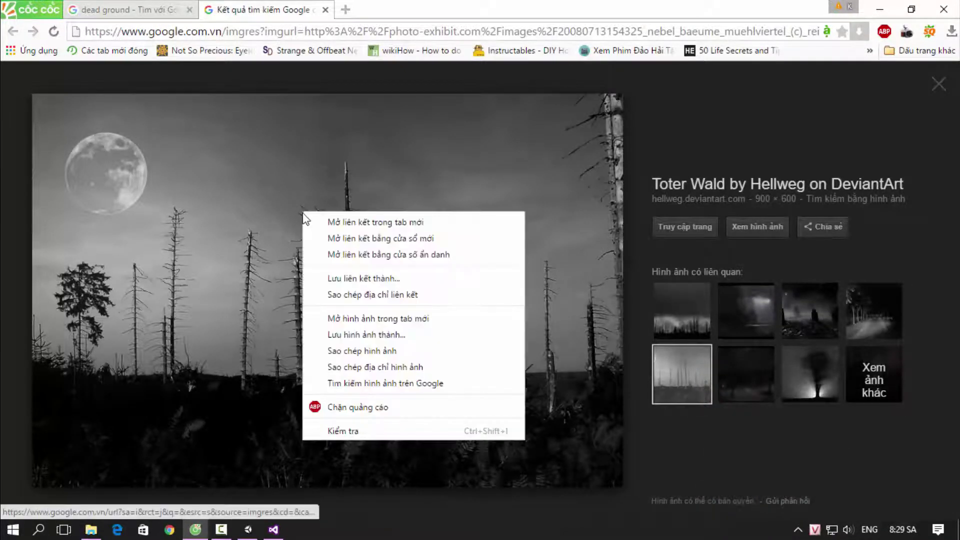
{"action": "left_click", "coordinate": [781, 233]}
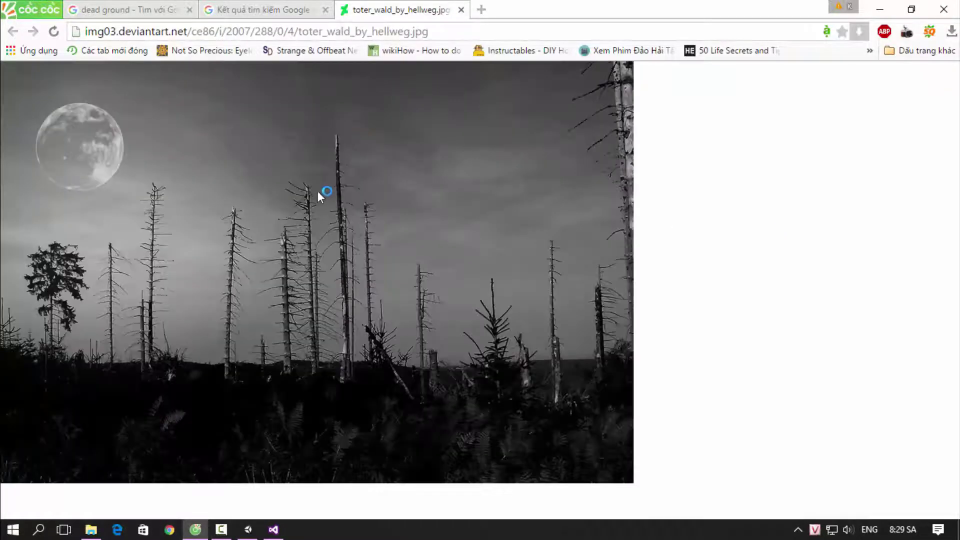
{"action": "right_click", "coordinate": [282, 143]}
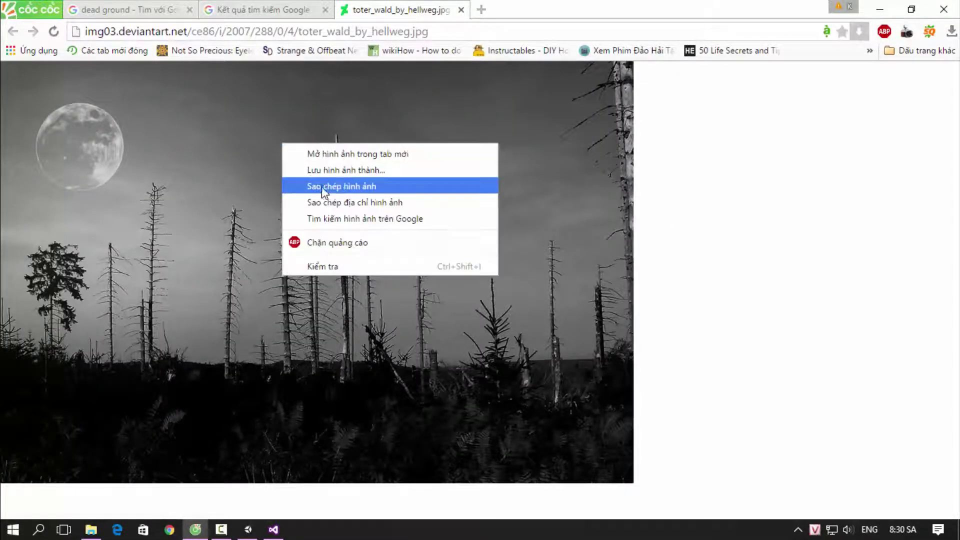
{"action": "left_click", "coordinate": [340, 172]}
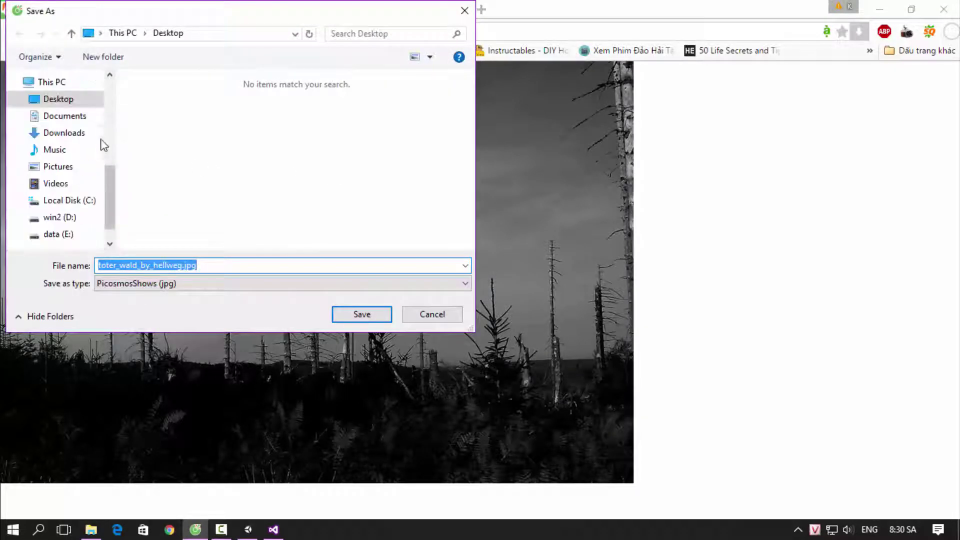
{"action": "scroll", "coordinate": [113, 205], "scroll_direction": "down", "scroll_amount": 1}
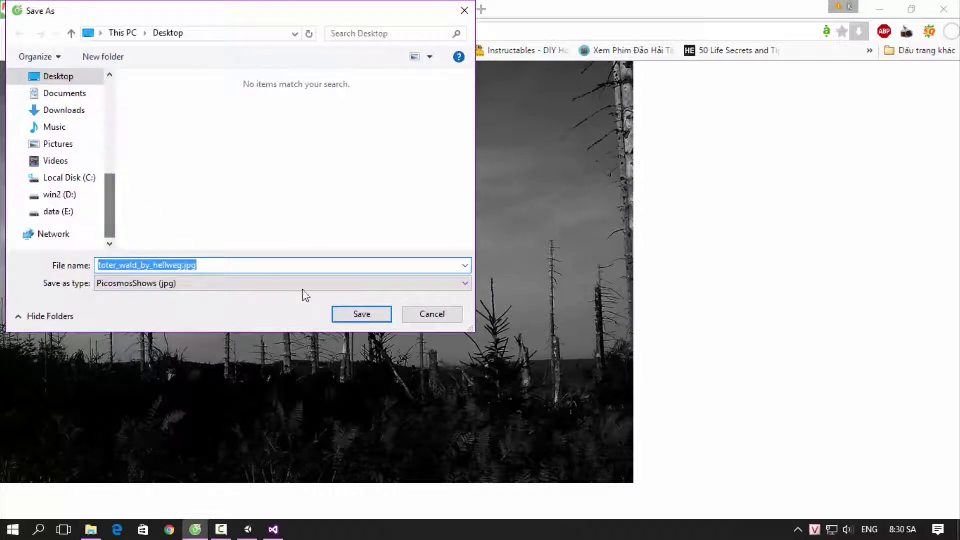
{"action": "left_click", "coordinate": [362, 314]}
{"action": "left_click", "coordinate": [461, 10]}
{"action": "left_click", "coordinate": [326, 9]}
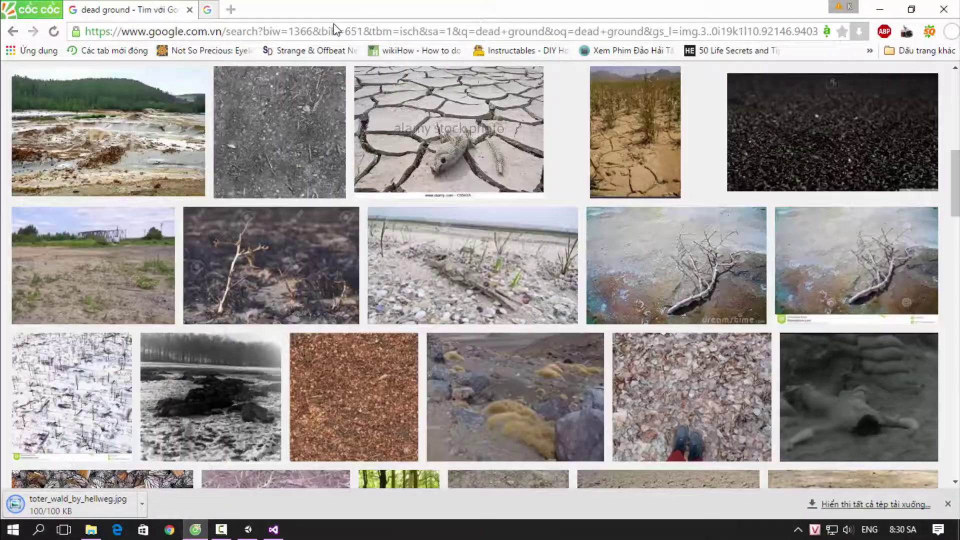
{"action": "scroll", "coordinate": [177, 316], "scroll_direction": "down", "scroll_amount": 4}
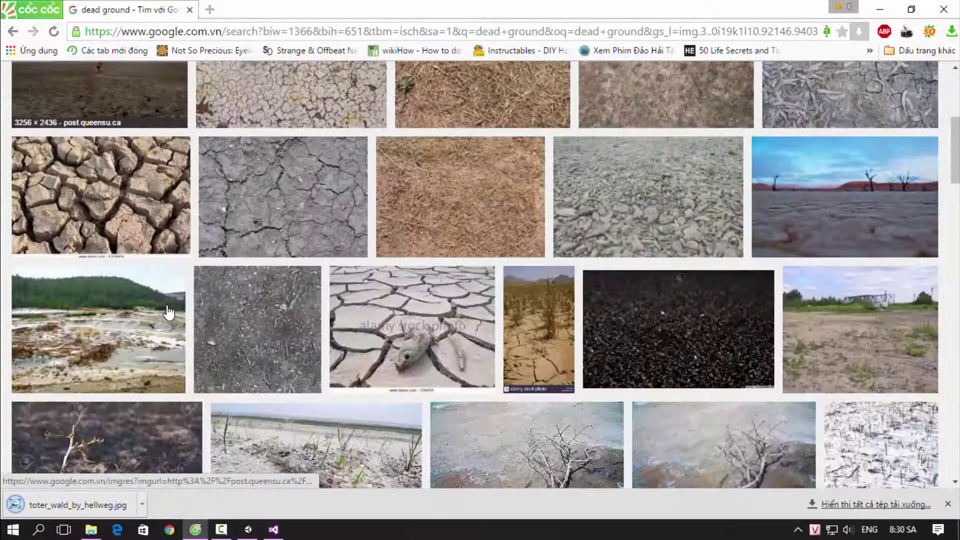
{"action": "scroll", "coordinate": [175, 315], "scroll_direction": "down", "scroll_amount": 4}
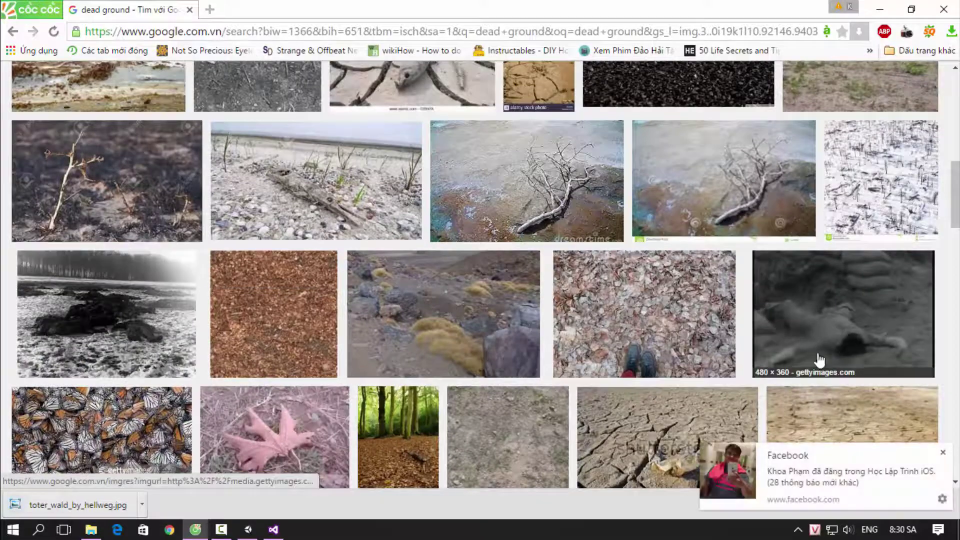
{"action": "scroll", "coordinate": [600, 350], "scroll_direction": "down", "scroll_amount": 4}
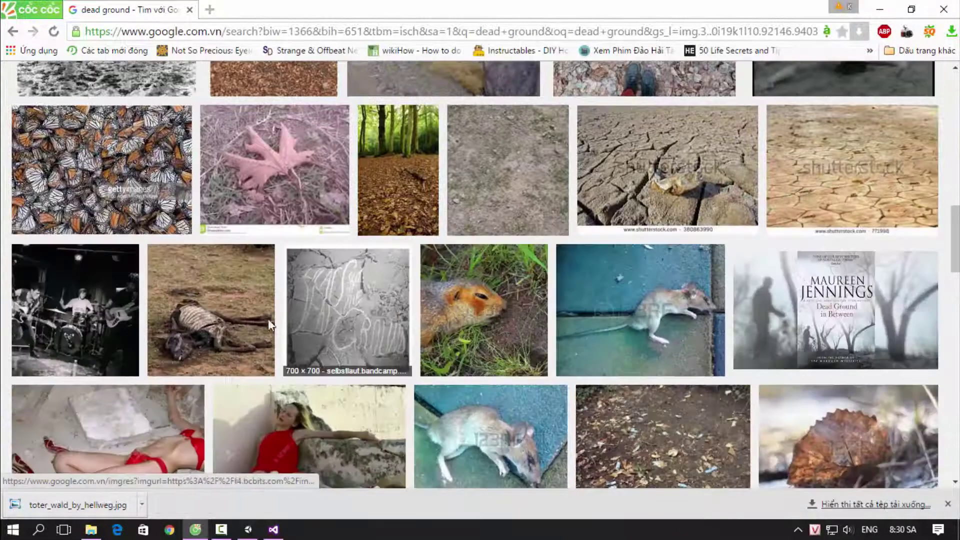
{"action": "scroll", "coordinate": [280, 332], "scroll_direction": "down", "scroll_amount": 2}
{"action": "scroll", "coordinate": [569, 338], "scroll_direction": "down", "scroll_amount": 3}
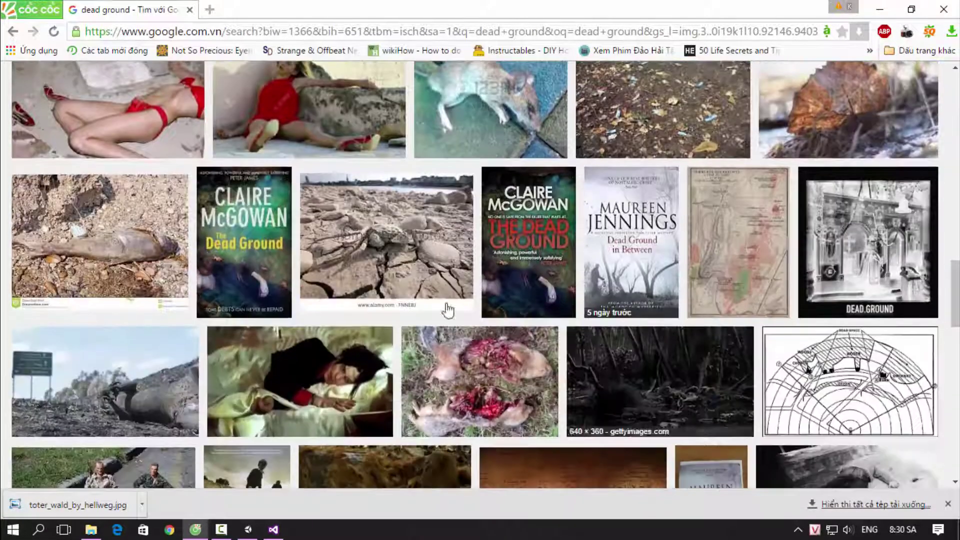
{"action": "scroll", "coordinate": [590, 323], "scroll_direction": "down", "scroll_amount": 1}
{"action": "scroll", "coordinate": [633, 322], "scroll_direction": "down", "scroll_amount": 5}
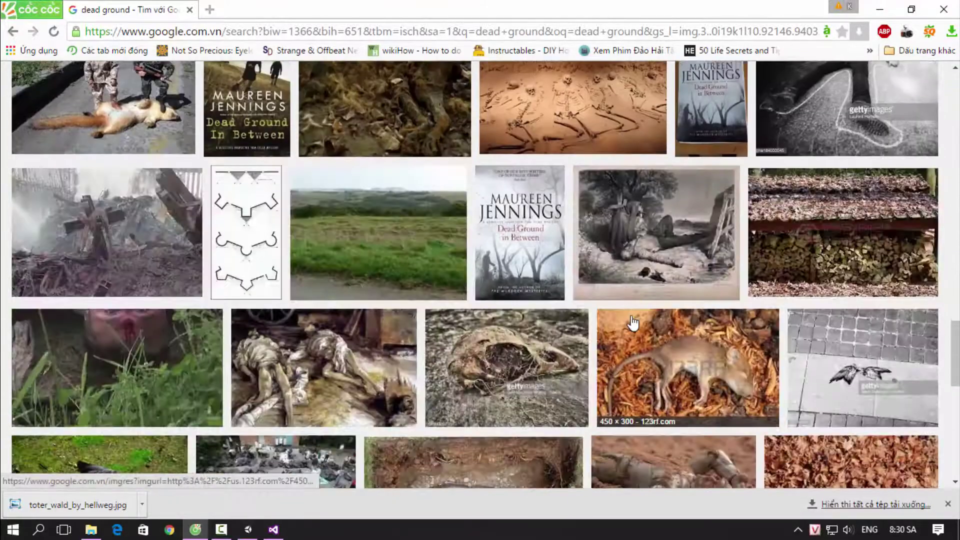
{"action": "scroll", "coordinate": [631, 322], "scroll_direction": "down", "scroll_amount": 3}
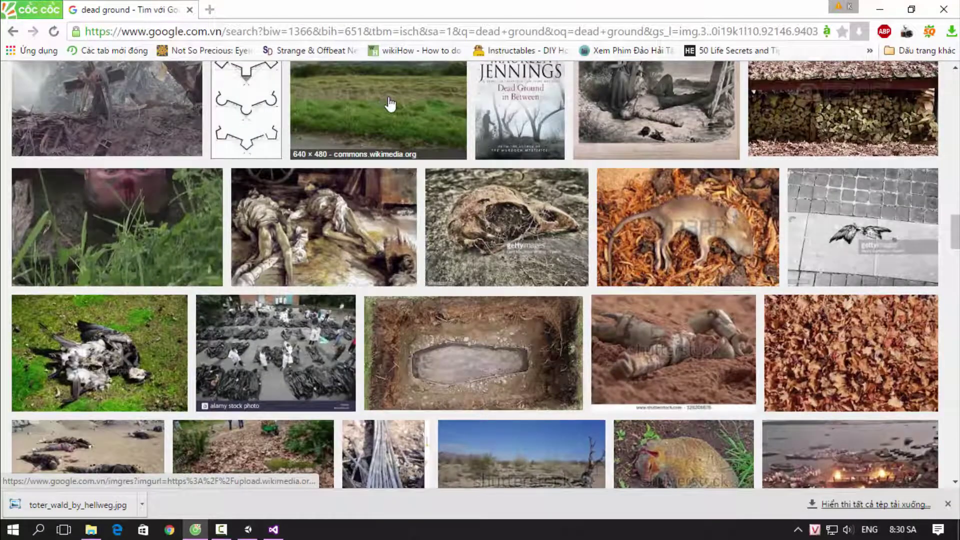
{"action": "scroll", "coordinate": [182, 300], "scroll_direction": "down", "scroll_amount": 3}
{"action": "scroll", "coordinate": [199, 328], "scroll_direction": "down", "scroll_amount": 5}
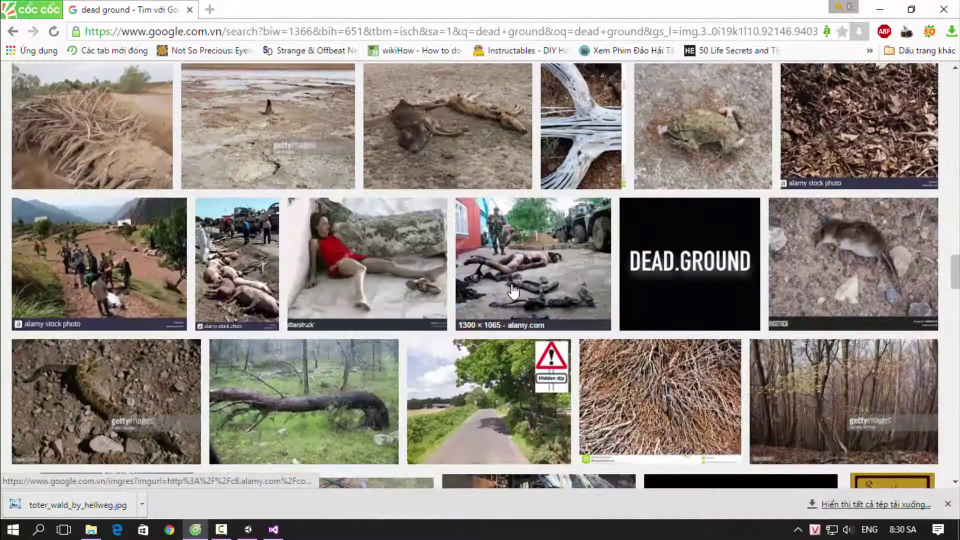
{"action": "scroll", "coordinate": [514, 290], "scroll_direction": "down", "scroll_amount": 5}
{"action": "scroll", "coordinate": [514, 290], "scroll_direction": "up", "scroll_amount": 4}
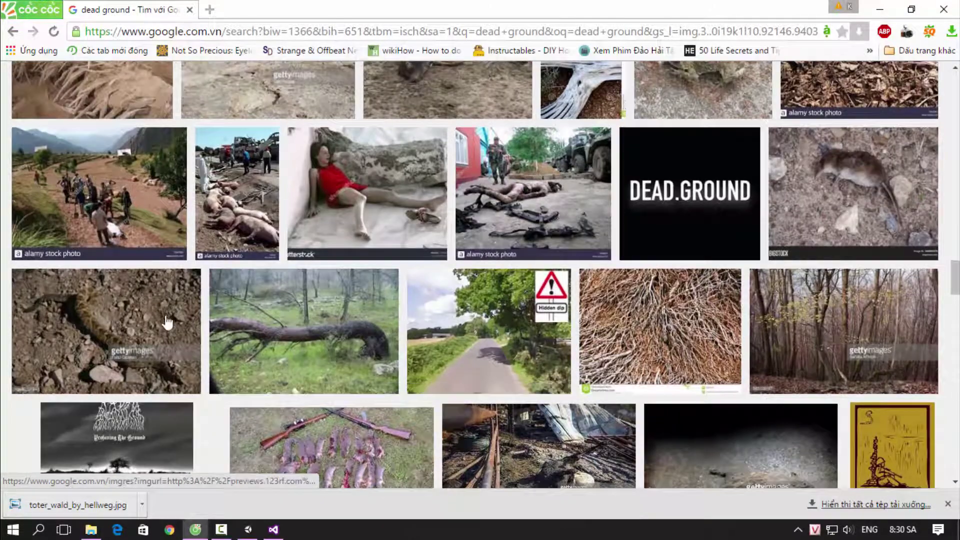
{"action": "scroll", "coordinate": [165, 325], "scroll_direction": "down", "scroll_amount": 3}
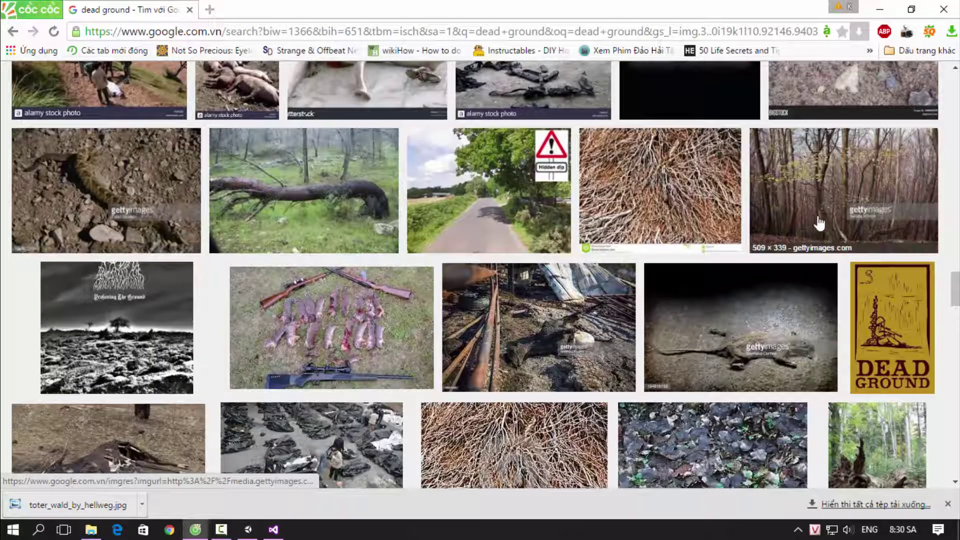
{"action": "scroll", "coordinate": [800, 235], "scroll_direction": "down", "scroll_amount": 3}
{"action": "scroll", "coordinate": [146, 393], "scroll_direction": "down", "scroll_amount": 6}
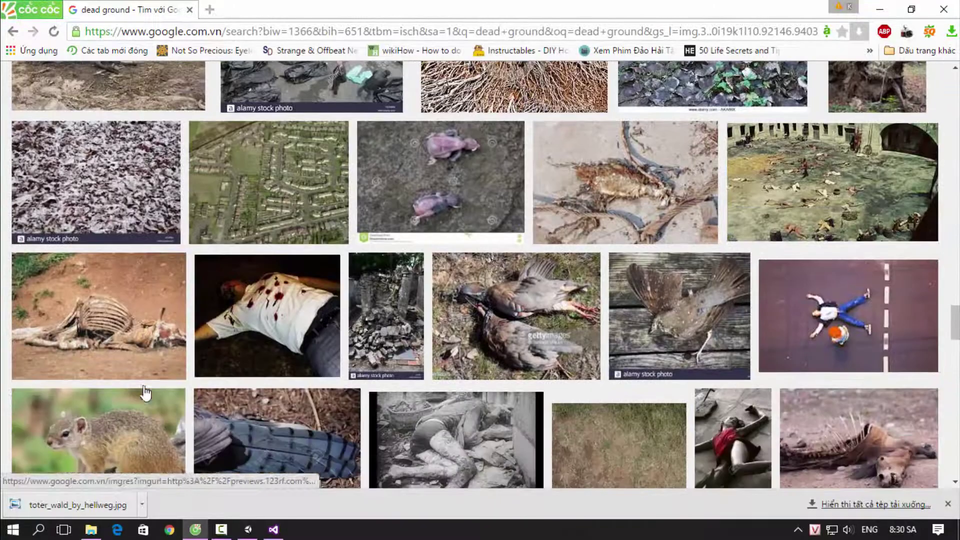
{"action": "scroll", "coordinate": [163, 385], "scroll_direction": "down", "scroll_amount": 4}
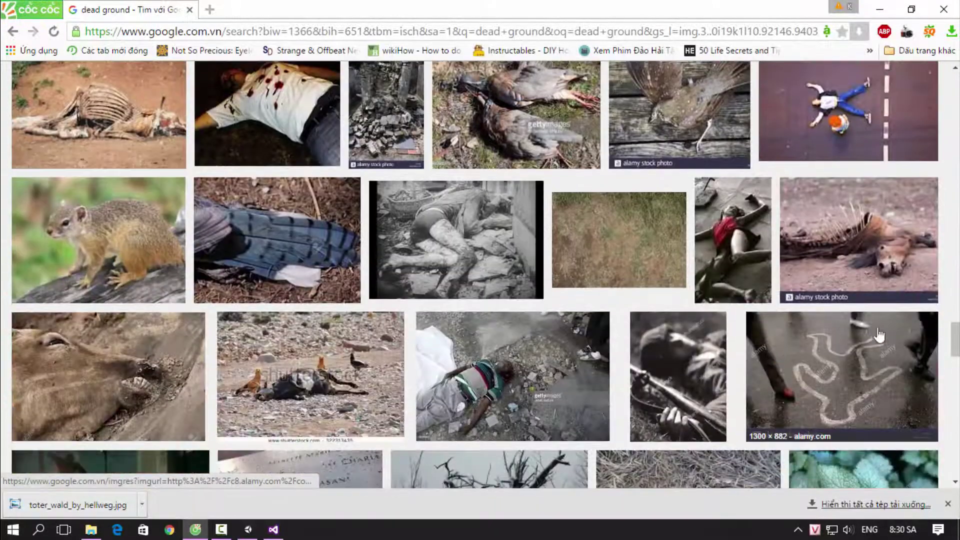
{"action": "scroll", "coordinate": [828, 364], "scroll_direction": "down", "scroll_amount": 8}
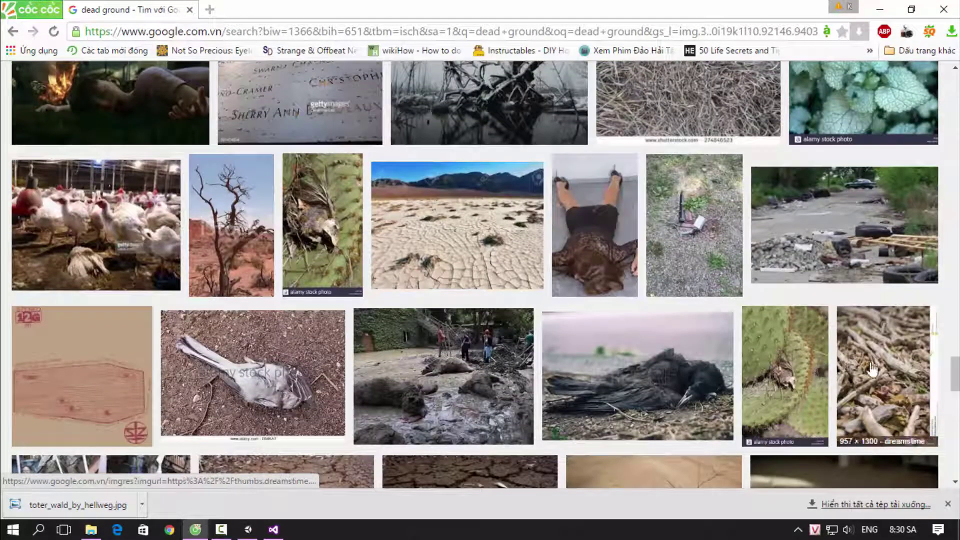
{"action": "scroll", "coordinate": [825, 364], "scroll_direction": "down", "scroll_amount": 1}
{"action": "scroll", "coordinate": [480, 275], "scroll_direction": "down", "scroll_amount": 3}
{"action": "scroll", "coordinate": [480, 276], "scroll_direction": "down", "scroll_amount": 5}
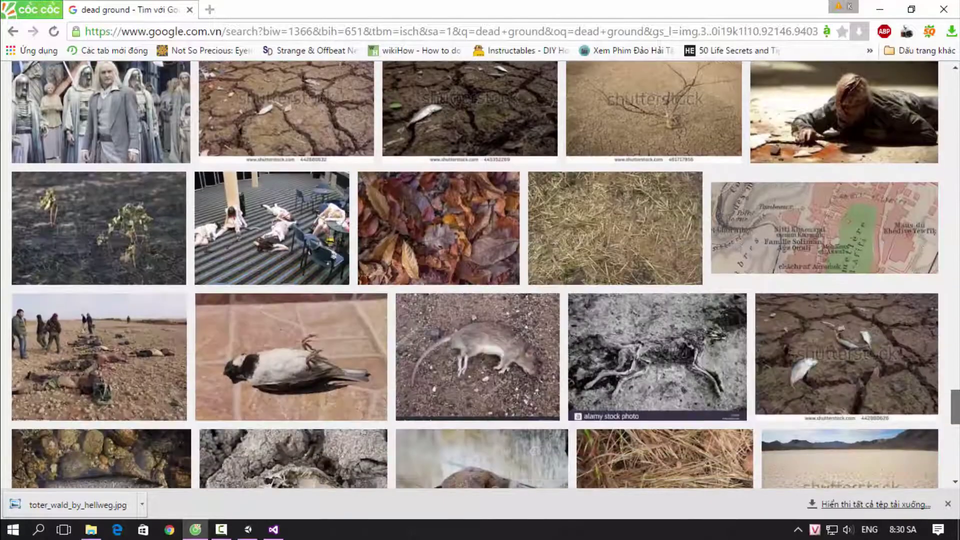
{"action": "scroll", "coordinate": [480, 275], "scroll_direction": "up", "scroll_amount": 1}
{"action": "scroll", "coordinate": [480, 275], "scroll_direction": "down", "scroll_amount": 1}
{"action": "scroll", "coordinate": [956, 454], "scroll_direction": "down", "scroll_amount": 6}
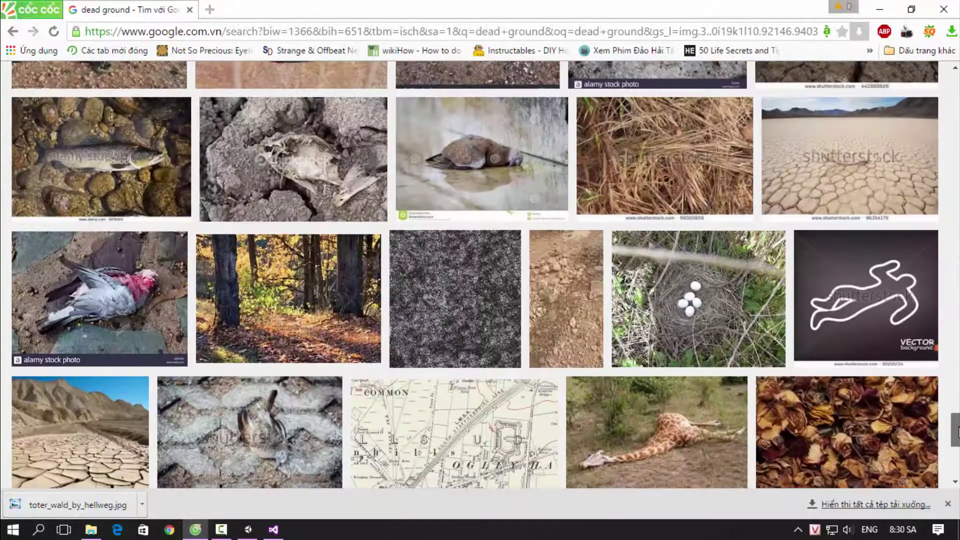
{"action": "scroll", "coordinate": [955, 453], "scroll_direction": "down", "scroll_amount": 3}
{"action": "scroll", "coordinate": [955, 454], "scroll_direction": "down", "scroll_amount": 5}
{"action": "scroll", "coordinate": [953, 463], "scroll_direction": "down", "scroll_amount": 7}
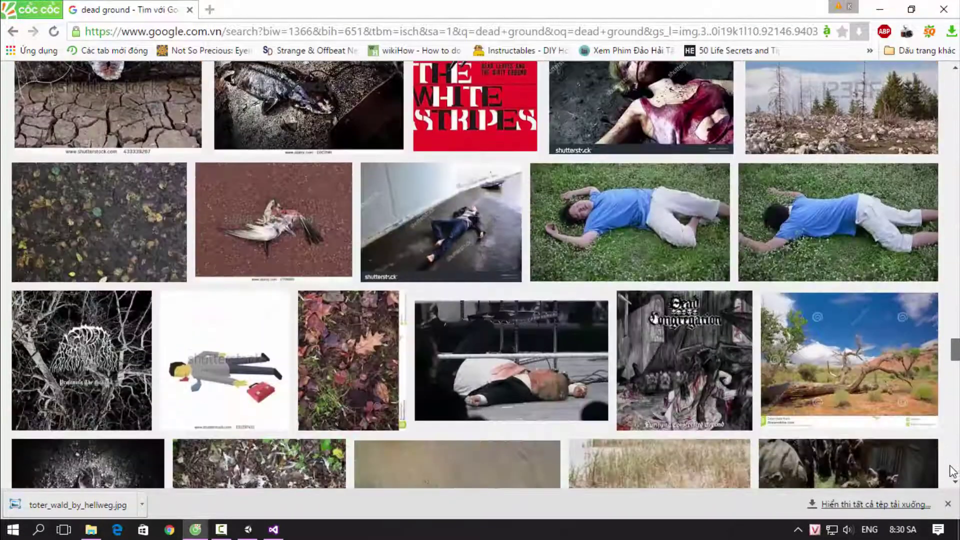
{"action": "scroll", "coordinate": [950, 480], "scroll_direction": "down", "scroll_amount": 2}
{"action": "scroll", "coordinate": [952, 486], "scroll_direction": "down", "scroll_amount": 4}
{"action": "scroll", "coordinate": [952, 486], "scroll_direction": "down", "scroll_amount": 2}
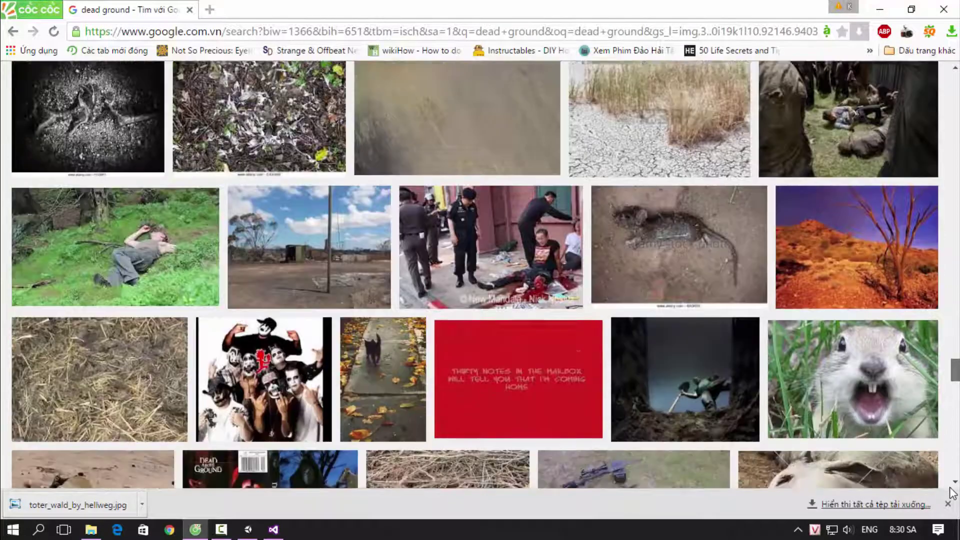
{"action": "scroll", "coordinate": [952, 488], "scroll_direction": "down", "scroll_amount": 3}
{"action": "scroll", "coordinate": [952, 495], "scroll_direction": "down", "scroll_amount": 2}
{"action": "scroll", "coordinate": [950, 507], "scroll_direction": "down", "scroll_amount": 5}
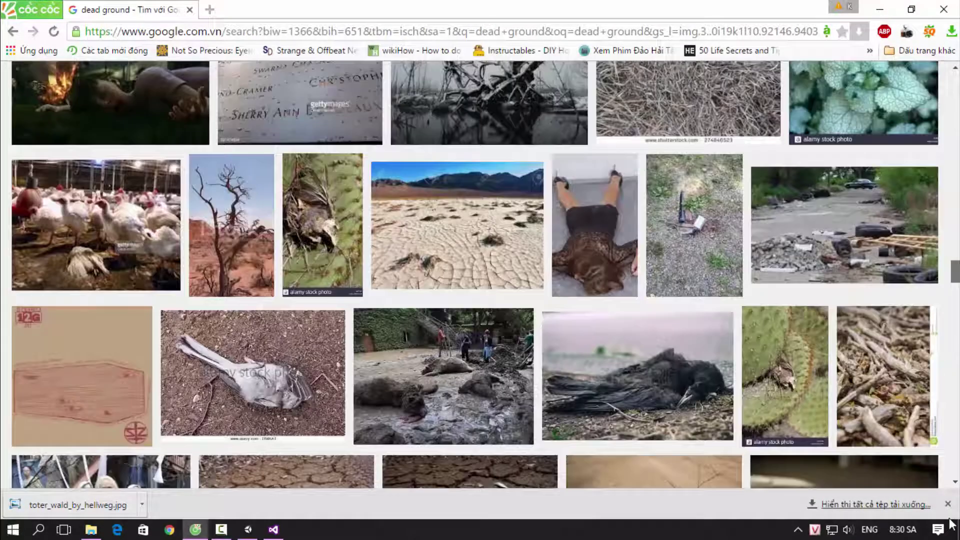
{"action": "scroll", "coordinate": [941, 280], "scroll_direction": "down", "scroll_amount": 4}
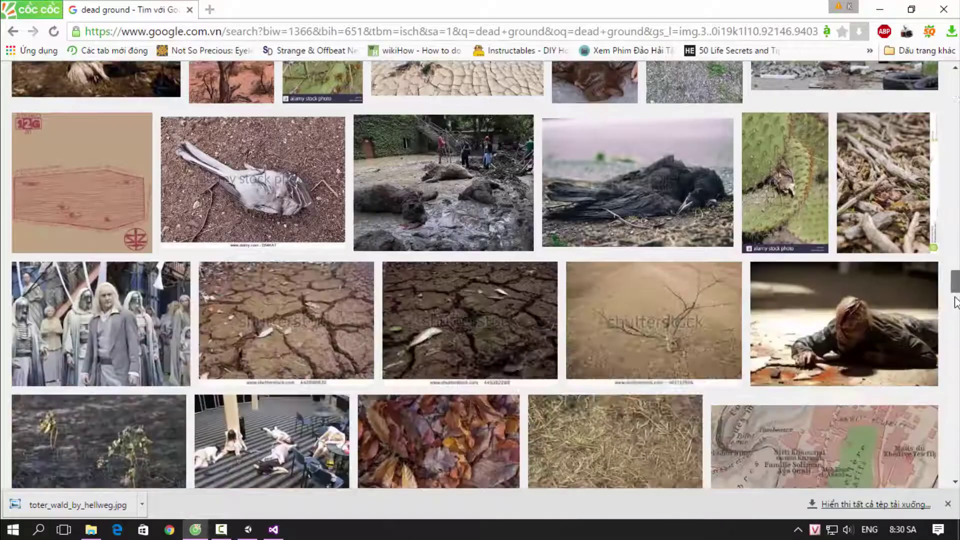
{"action": "scroll", "coordinate": [884, 331], "scroll_direction": "down", "scroll_amount": 5}
{"action": "left_click_drag", "start_coordinate": [951, 297], "coordinate": [942, 335]}
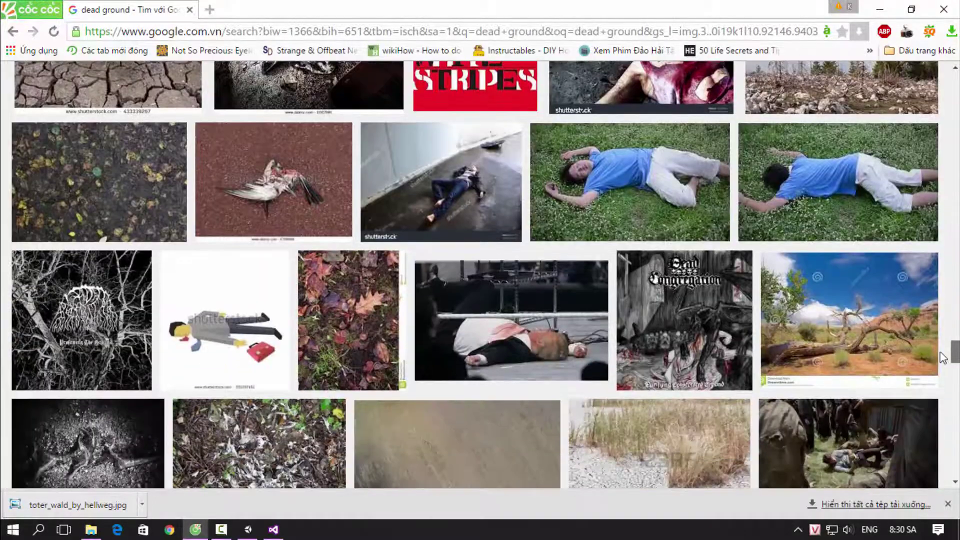
{"action": "left_click_drag", "start_coordinate": [945, 340], "coordinate": [914, 435]}
{"action": "scroll", "coordinate": [916, 441], "scroll_direction": "down", "scroll_amount": 5}
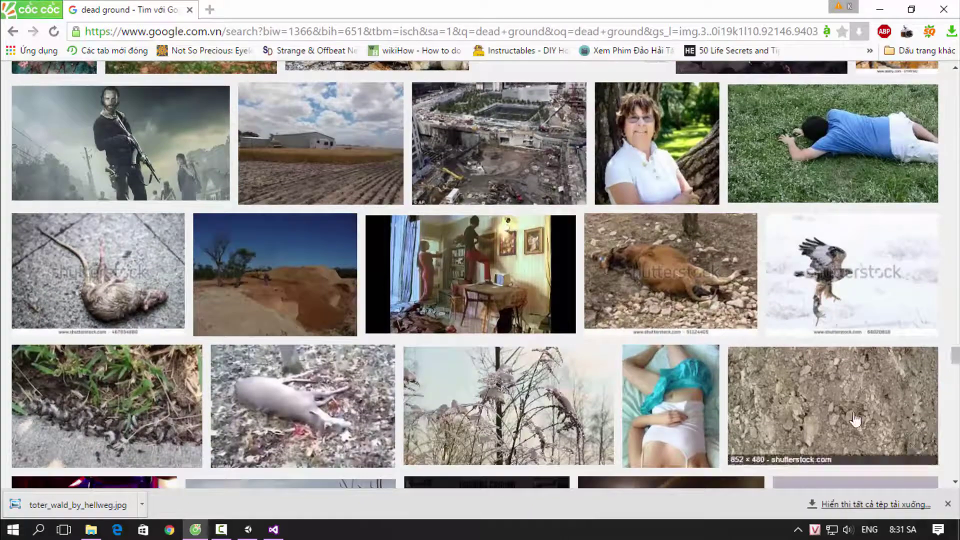
{"action": "mouse_move", "coordinate": [957, 359]}
{"action": "left_mouse_down"}
{"action": "mouse_move", "coordinate": [953, 480]}
{"action": "mouse_move", "coordinate": [955, 354]}
{"action": "left_mouse_up"}
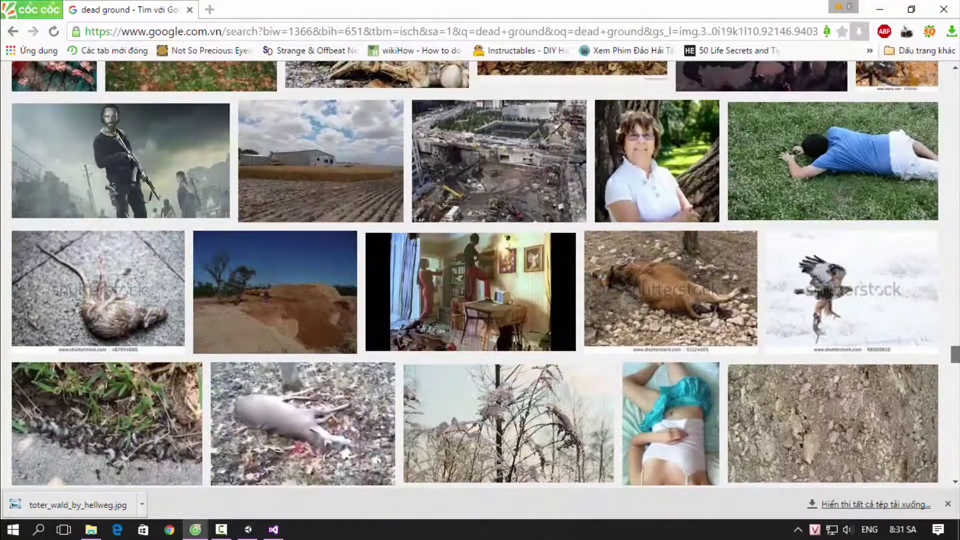
{"action": "scroll", "coordinate": [890, 405], "scroll_direction": "down", "scroll_amount": 2}
{"action": "scroll", "coordinate": [890, 410], "scroll_direction": "up", "scroll_amount": 2}
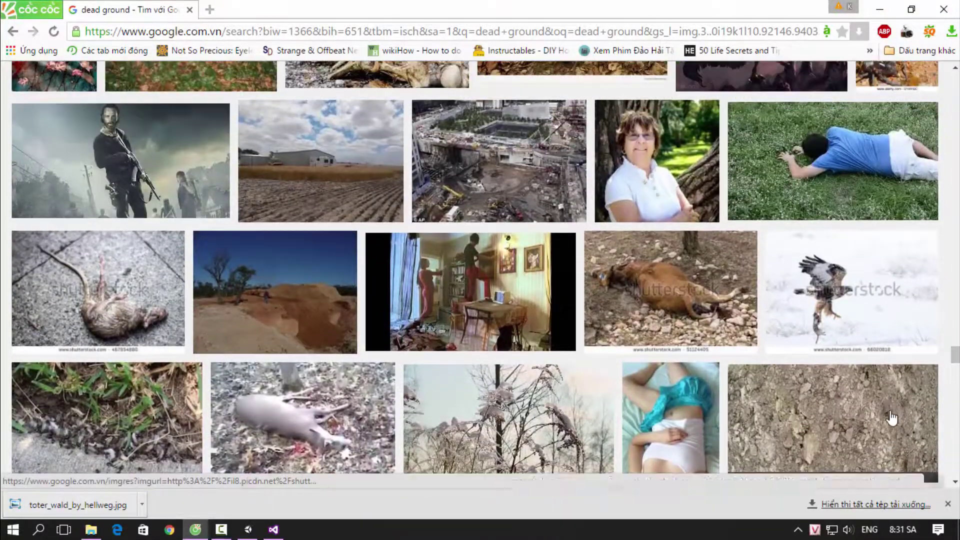
{"action": "scroll", "coordinate": [879, 414], "scroll_direction": "up", "scroll_amount": 8}
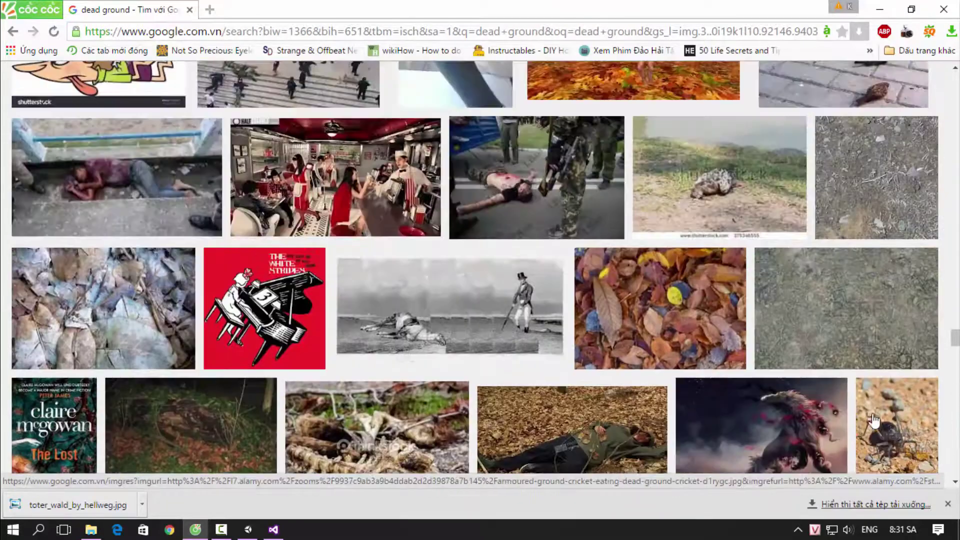
Check the grey ground and dead coral candidates, then discard them and return to results.
{"action": "middle_click", "coordinate": [872, 300]}
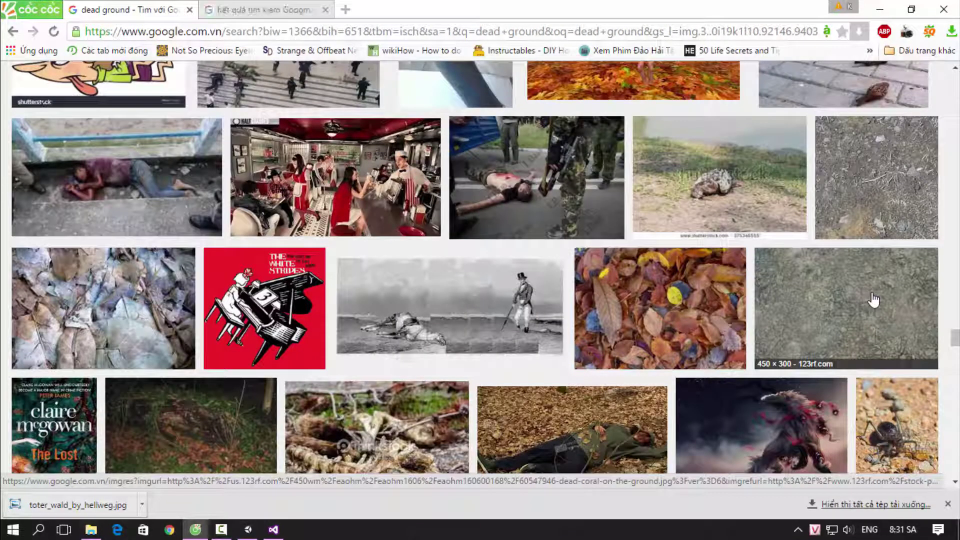
{"action": "left_click_drag", "start_coordinate": [957, 344], "coordinate": [956, 334]}
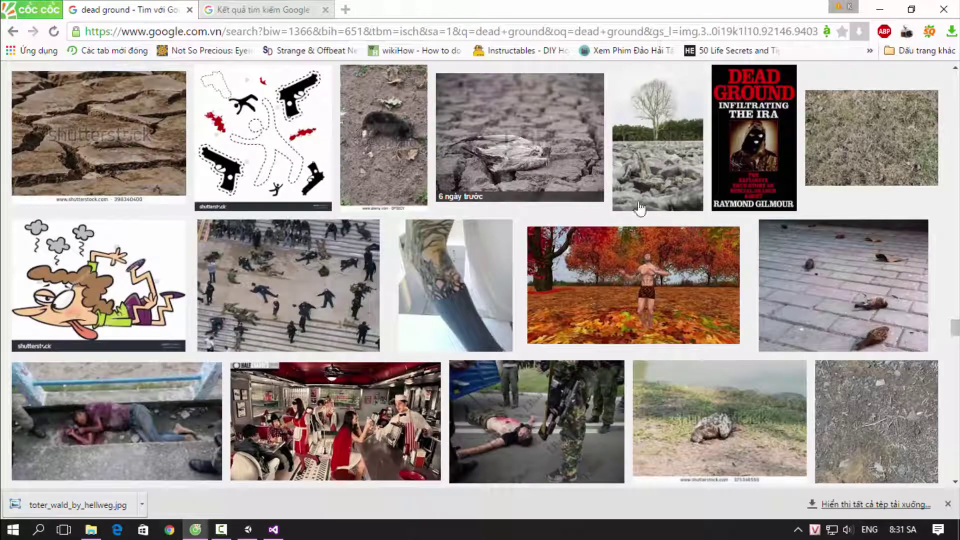
{"action": "left_click", "coordinate": [315, 6]}
{"action": "left_click", "coordinate": [763, 222]}
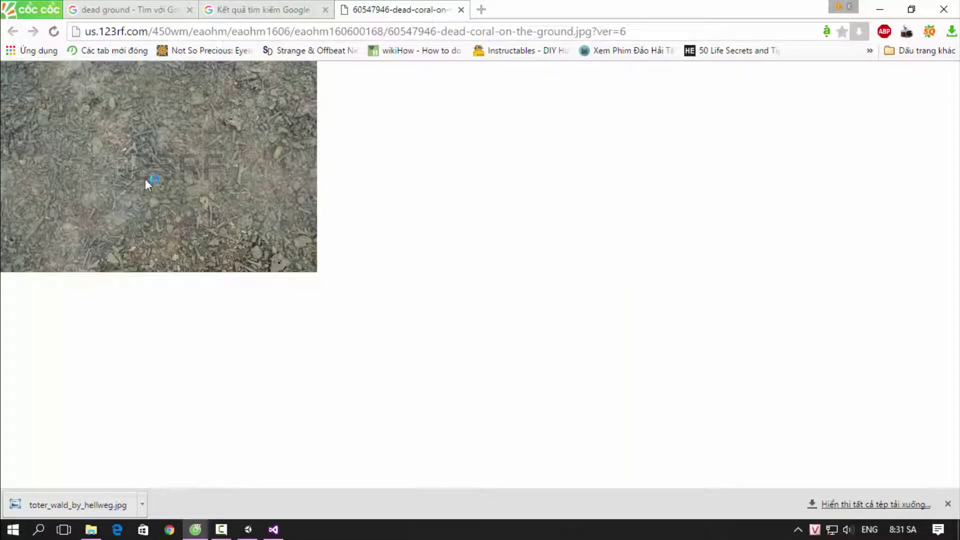
{"action": "left_click", "coordinate": [461, 10]}
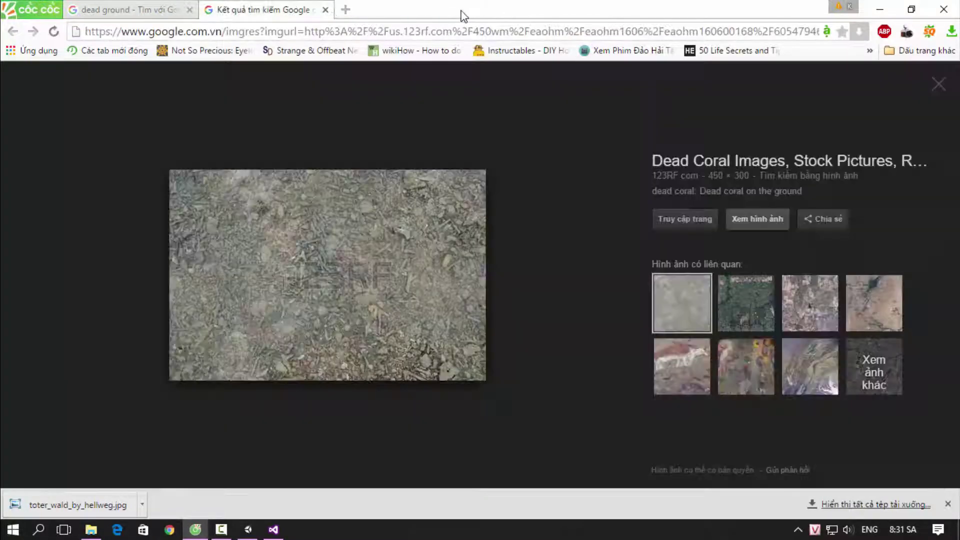
{"action": "left_click", "coordinate": [326, 10]}
{"action": "scroll", "coordinate": [848, 353], "scroll_direction": "up", "scroll_amount": 3}
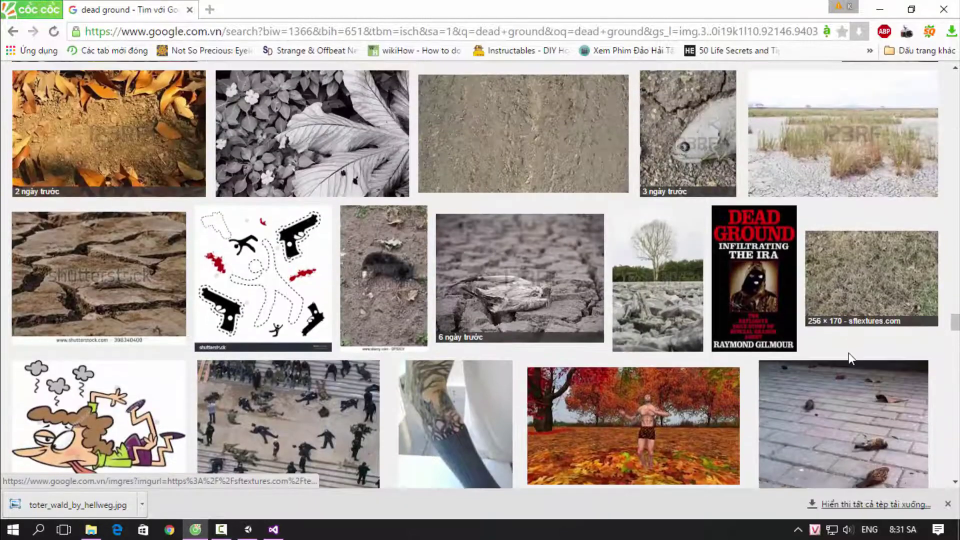
{"action": "scroll", "coordinate": [848, 353], "scroll_direction": "up", "scroll_amount": 4}
Open the brown soil image at full size and save it as 1.jpg.
{"action": "middle_click", "coordinate": [544, 343]}
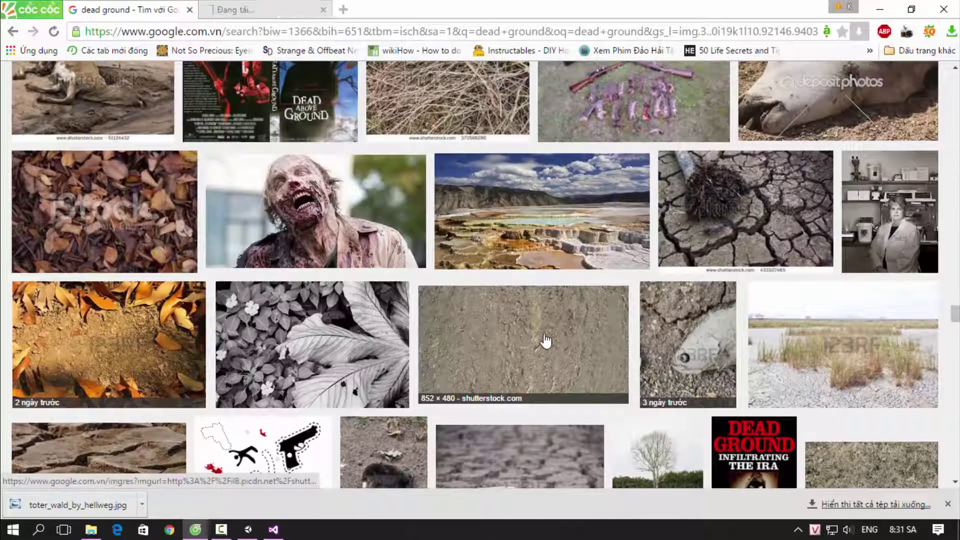
{"action": "left_click", "coordinate": [306, 12]}
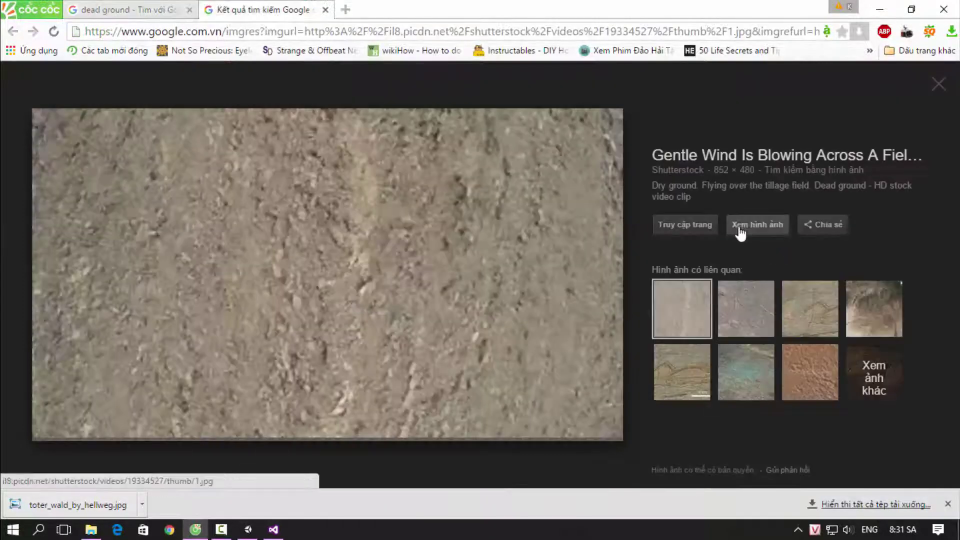
{"action": "left_click", "coordinate": [755, 228]}
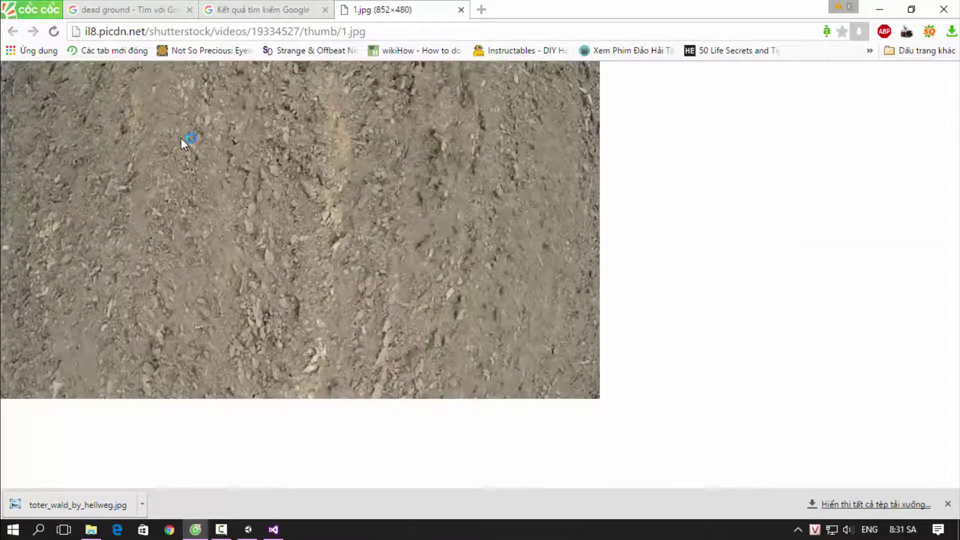
{"action": "right_click", "coordinate": [181, 138]}
{"action": "left_click", "coordinate": [211, 163]}
{"action": "left_click", "coordinate": [383, 316]}
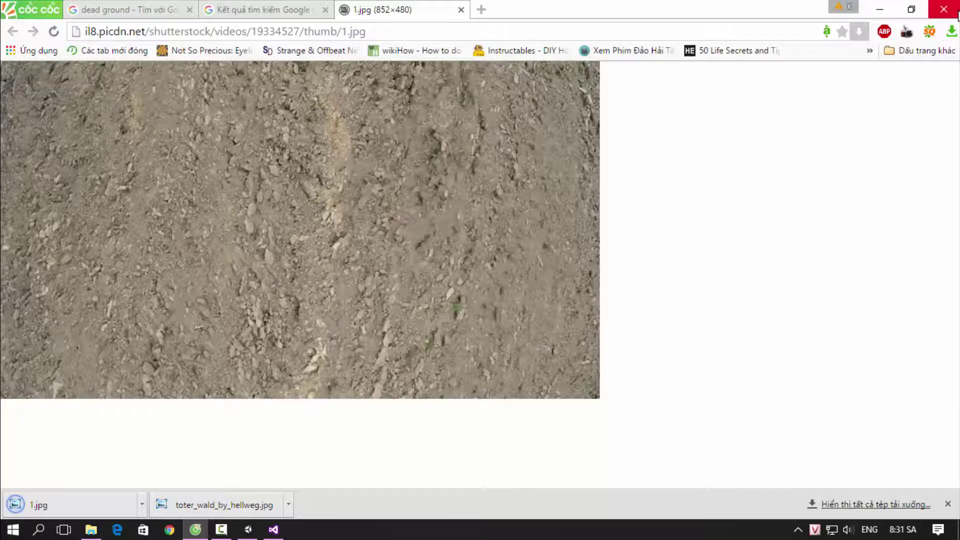
Create a Texture folder in Assets and import 1.jpg and toter_wald_by_hellweg.jpg into it.
{"action": "key", "text": "alt+Tab"}
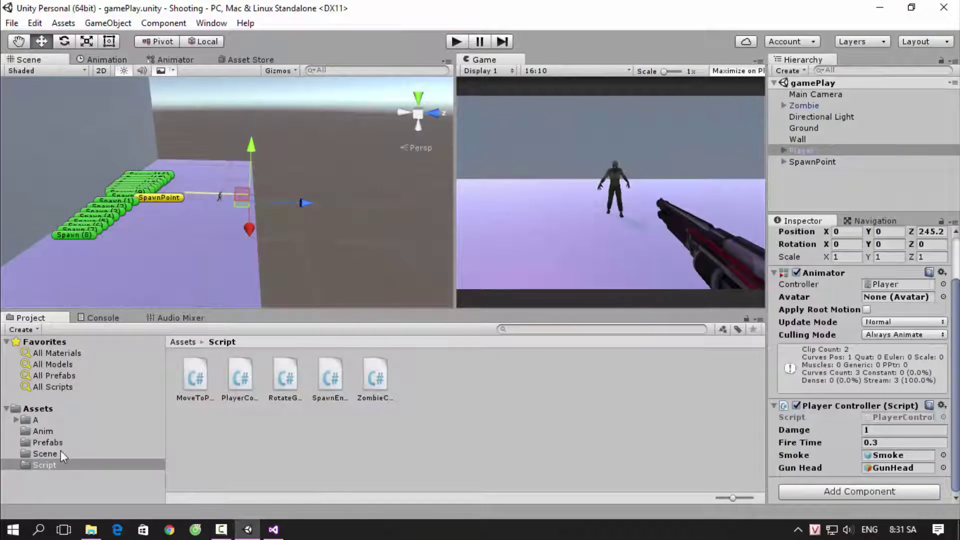
{"action": "left_click", "coordinate": [54, 421]}
{"action": "right_click", "coordinate": [38, 408]}
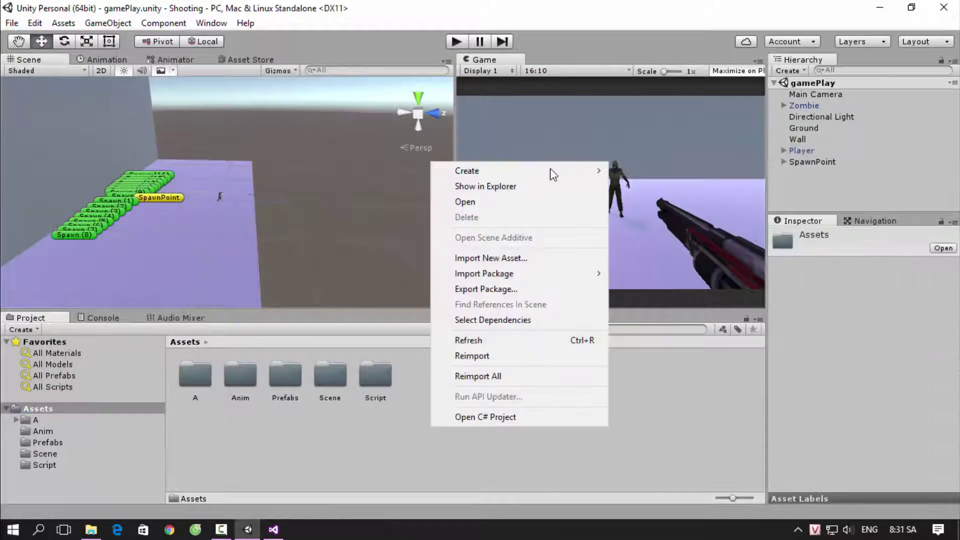
{"action": "mouse_move", "coordinate": [550, 175]}
{"action": "left_click", "coordinate": [632, 156]}
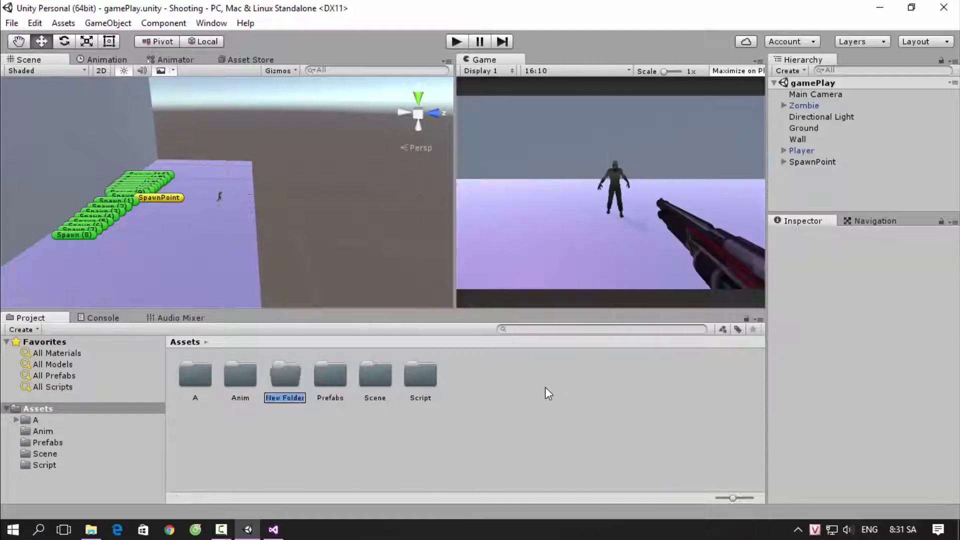
{"action": "type", "text": "Textu"}
{"action": "type", "text": "re"}
{"action": "key", "text": "Return"}
{"action": "key", "text": "Return"}
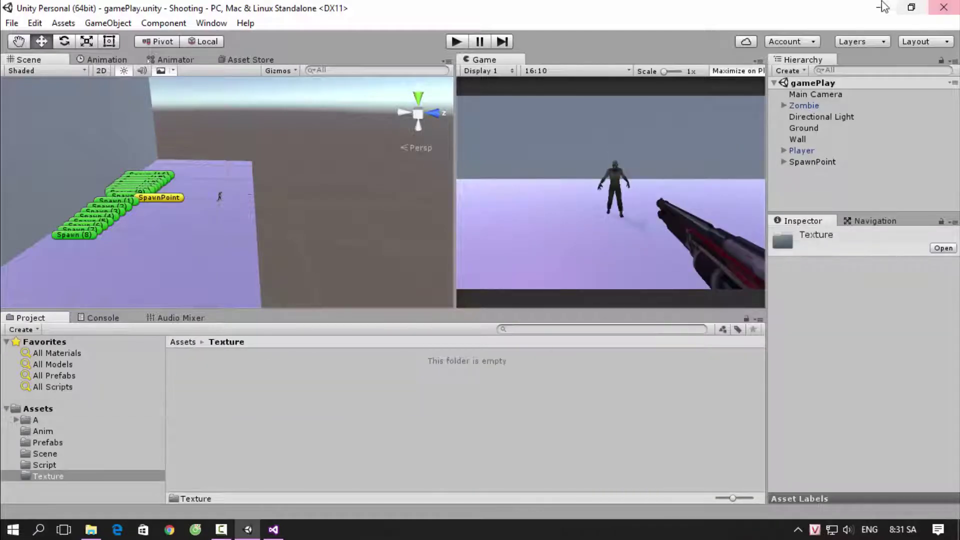
{"action": "left_click", "coordinate": [884, 7]}
{"action": "mouse_move", "coordinate": [26, 15]}
{"action": "left_mouse_down"}
{"action": "mouse_move", "coordinate": [275, 530]}
{"action": "mouse_move", "coordinate": [406, 376]}
{"action": "left_mouse_up"}
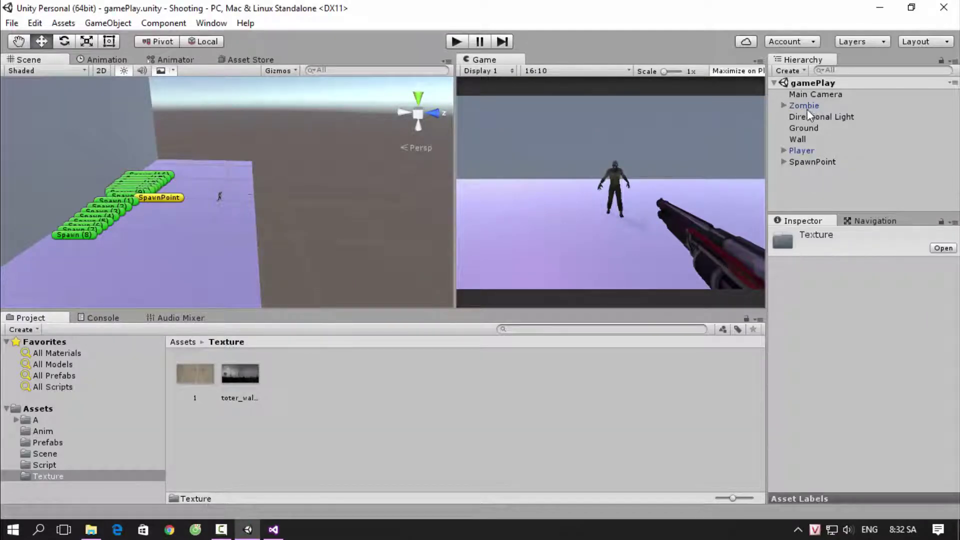
Apply the toter_wald_by_hellweg dead-forest texture to the Wall.
{"action": "left_click", "coordinate": [797, 138]}
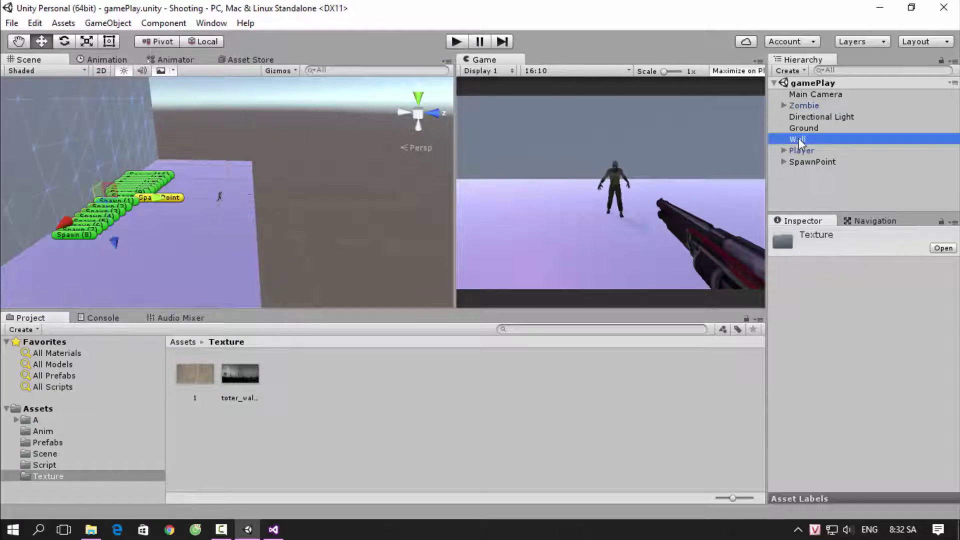
{"action": "left_click_drag", "start_coordinate": [233, 377], "coordinate": [804, 138]}
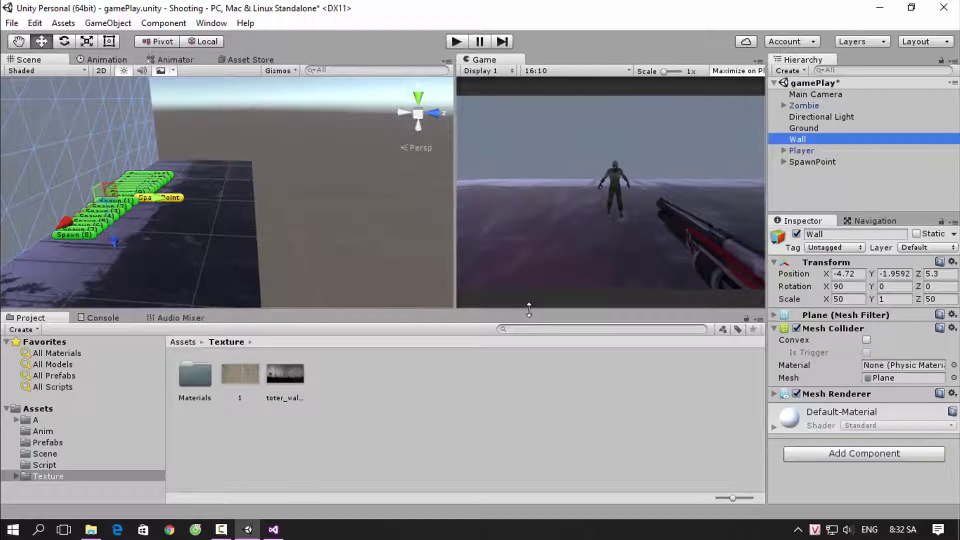
{"action": "key", "text": "ctrl+s"}
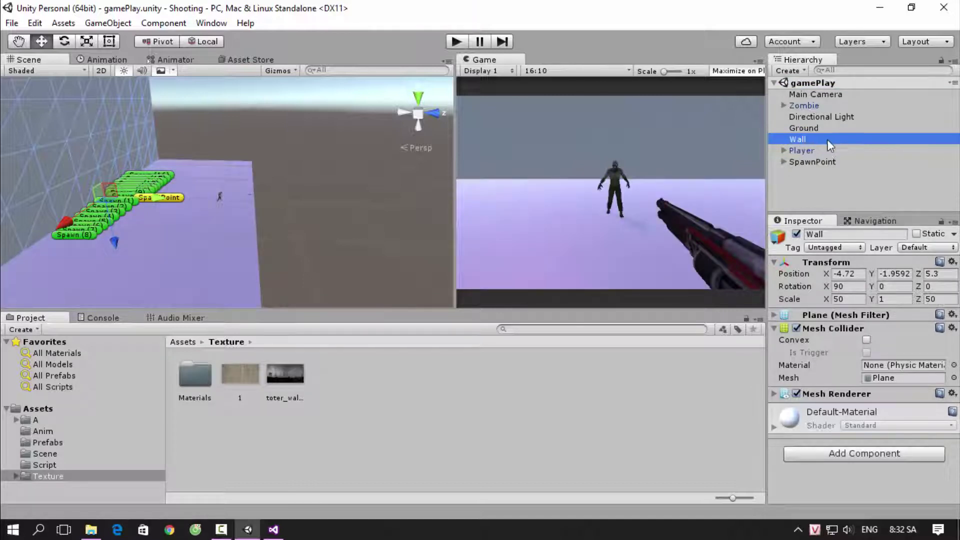
{"action": "left_click", "coordinate": [825, 128]}
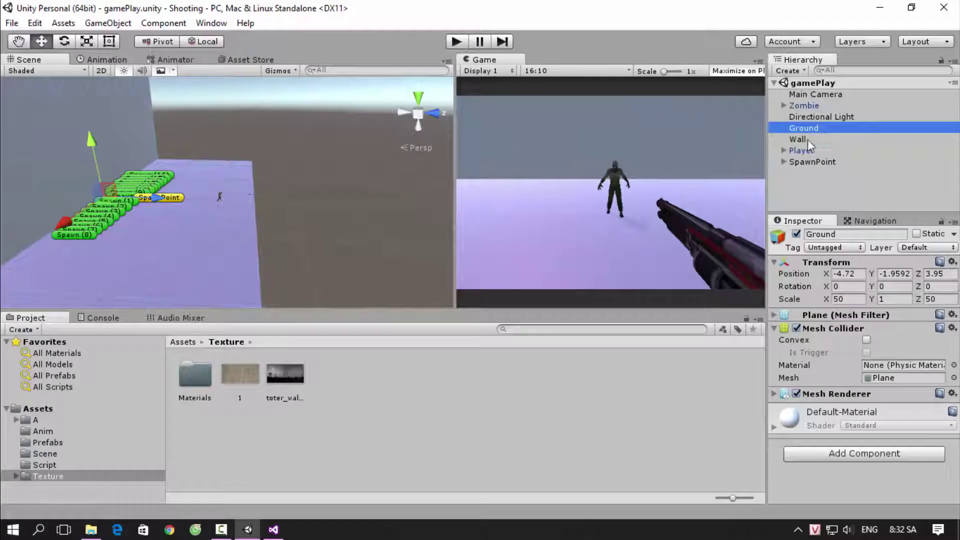
{"action": "left_click", "coordinate": [808, 139]}
{"action": "key", "text": "f"}
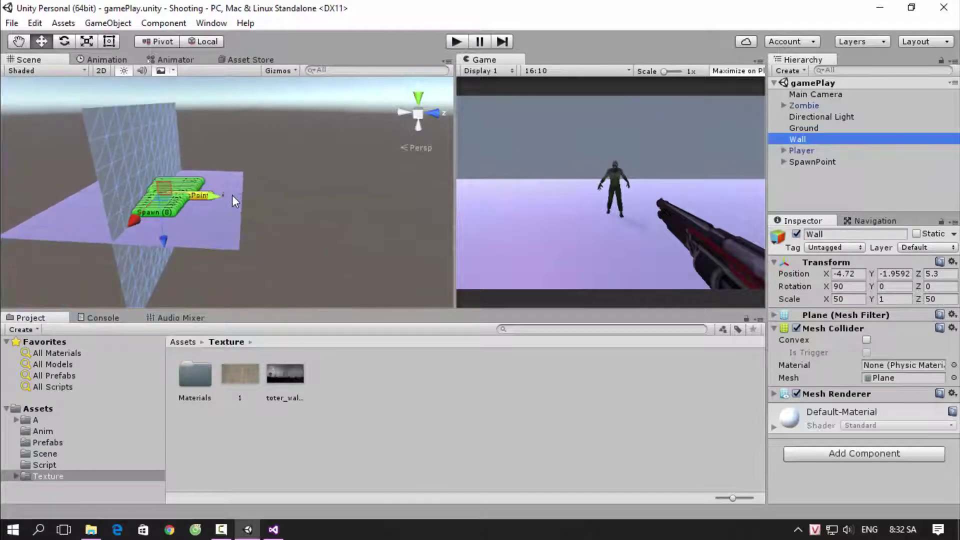
{"action": "key", "text": "q"}
{"action": "left_click_drag", "start_coordinate": [232, 195], "coordinate": [273, 234]}
{"action": "left_click_drag", "start_coordinate": [285, 374], "coordinate": [800, 142]}
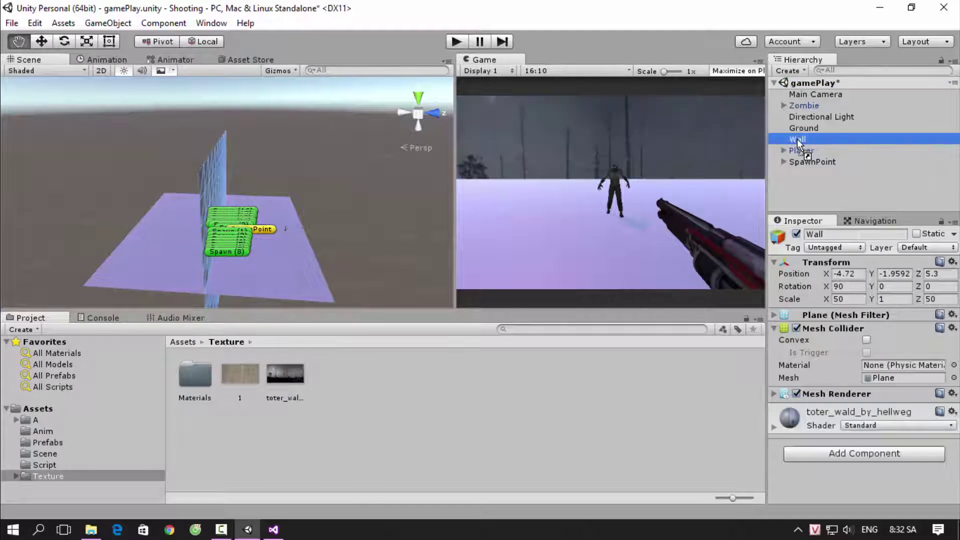
Raise the Wall along the Y axis so the bare trees tower behind the zombie.
{"action": "left_click_drag", "start_coordinate": [302, 212], "coordinate": [274, 223], "text": "alt"}
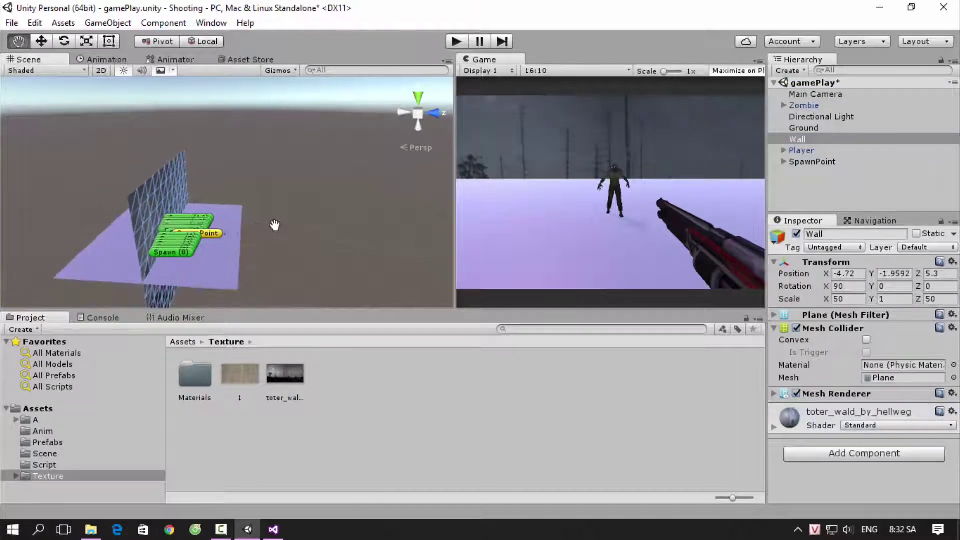
{"action": "key", "text": "w"}
{"action": "left_click_drag", "start_coordinate": [148, 288], "coordinate": [142, 256]}
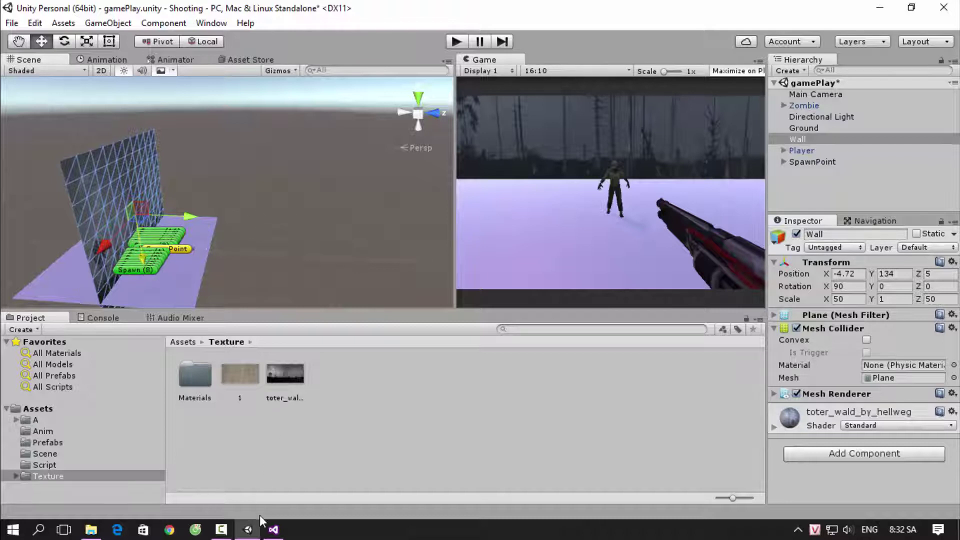
{"action": "left_click", "coordinate": [247, 529]}
Close the black-rendering editor, saving the modified gamePlay scene first.
{"action": "left_click", "coordinate": [247, 529]}
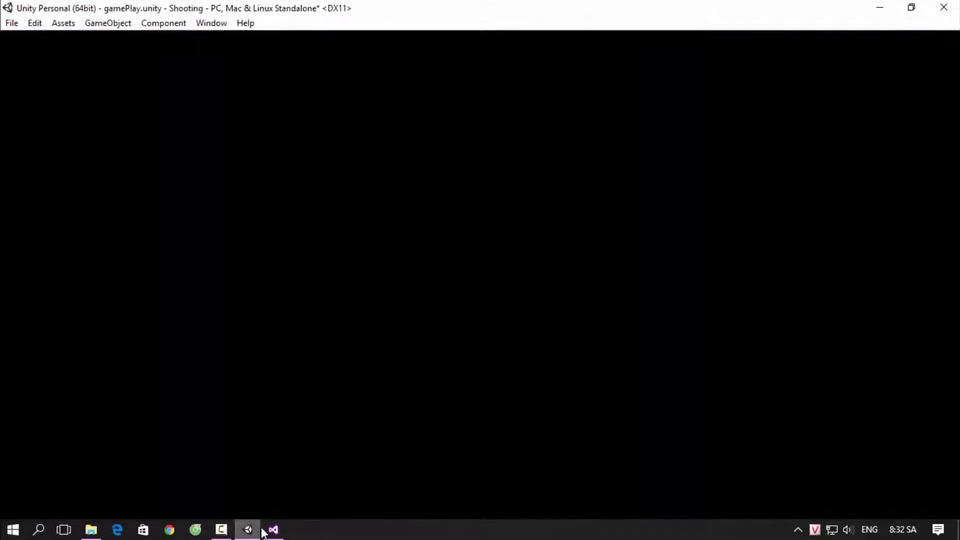
{"action": "left_click", "coordinate": [943, 7]}
{"action": "left_click", "coordinate": [460, 295]}
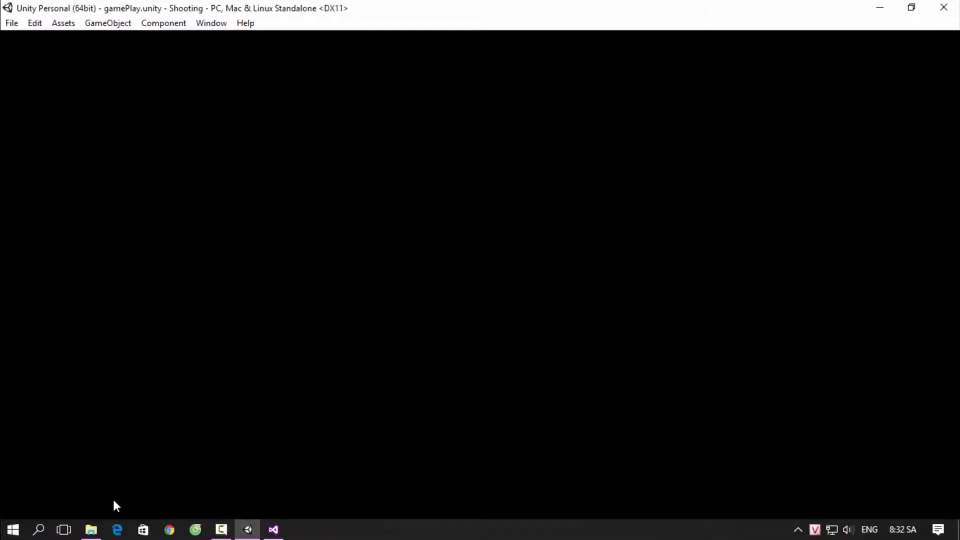
Relaunch Unity from the Windows Start menu and reopen the Shooting project.
{"action": "left_click", "coordinate": [13, 530]}
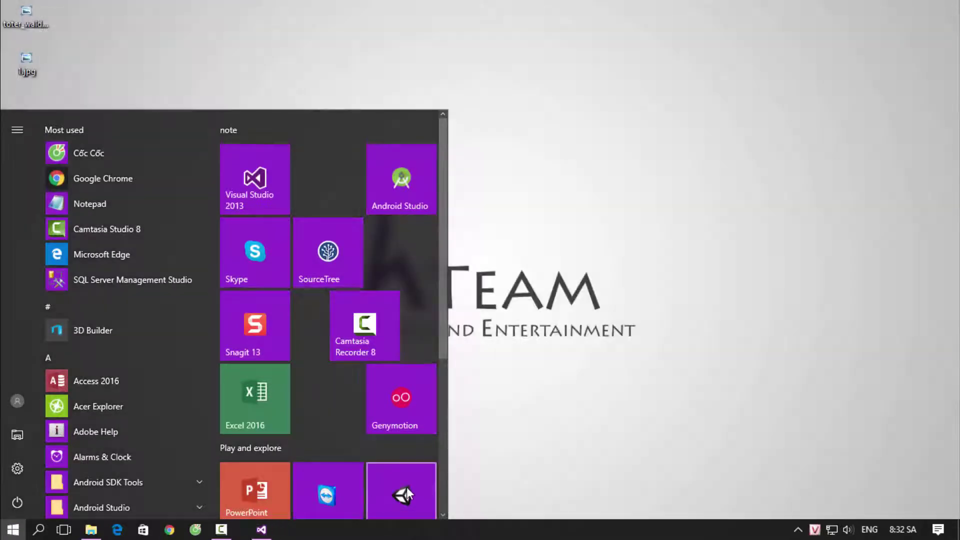
{"action": "left_click", "coordinate": [406, 489]}
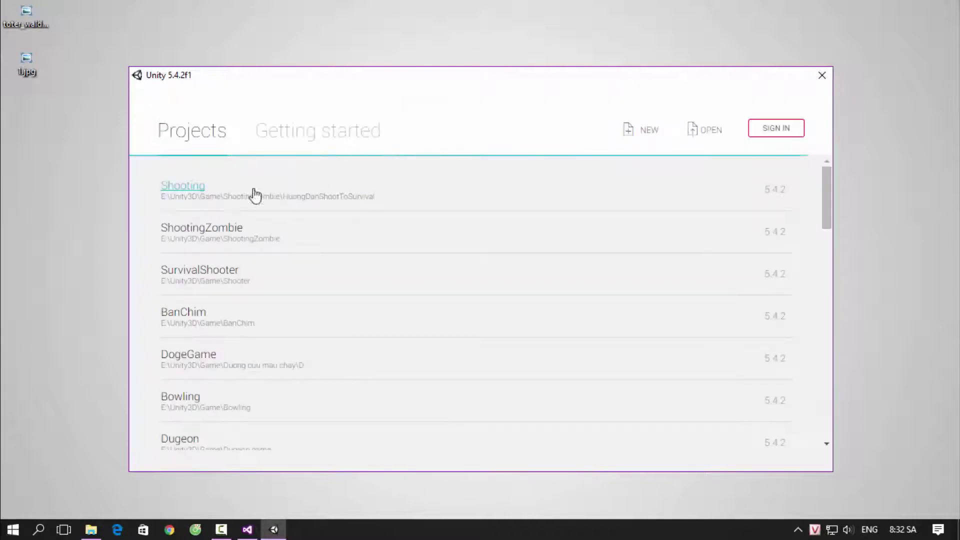
{"action": "left_click", "coordinate": [182, 186]}
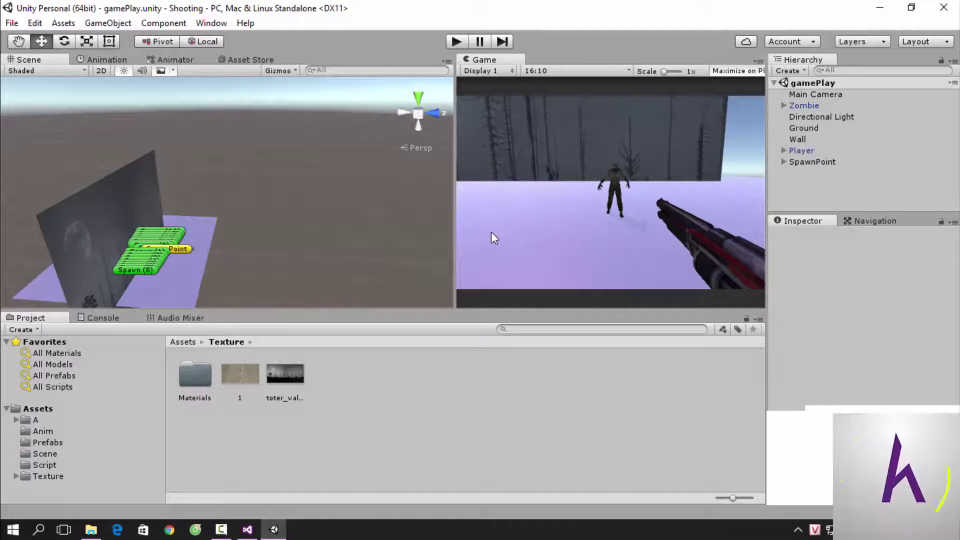
Centre the Wall at Position X 0 and raise it to about Y 141.
{"action": "scroll", "coordinate": [200, 254], "scroll_direction": "down", "scroll_amount": 2}
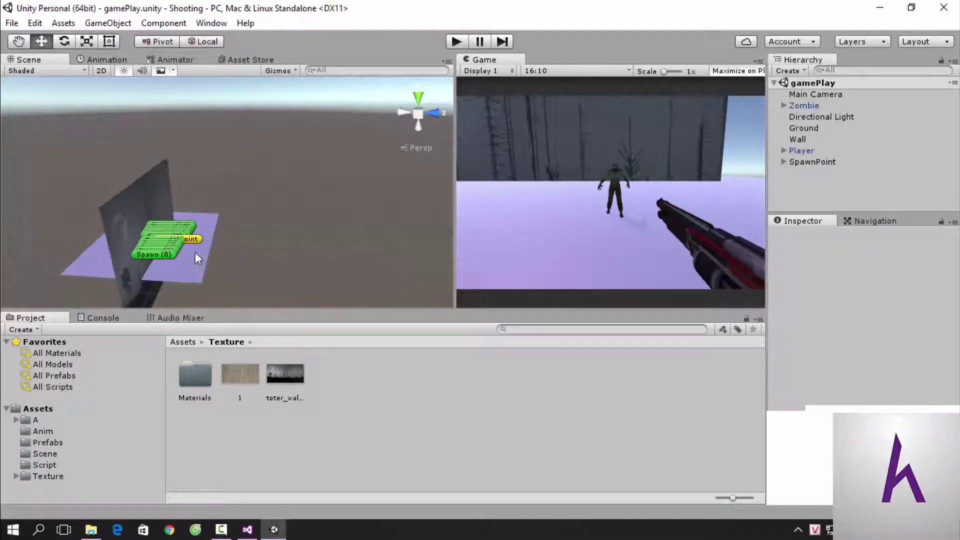
{"action": "left_click", "coordinate": [801, 138]}
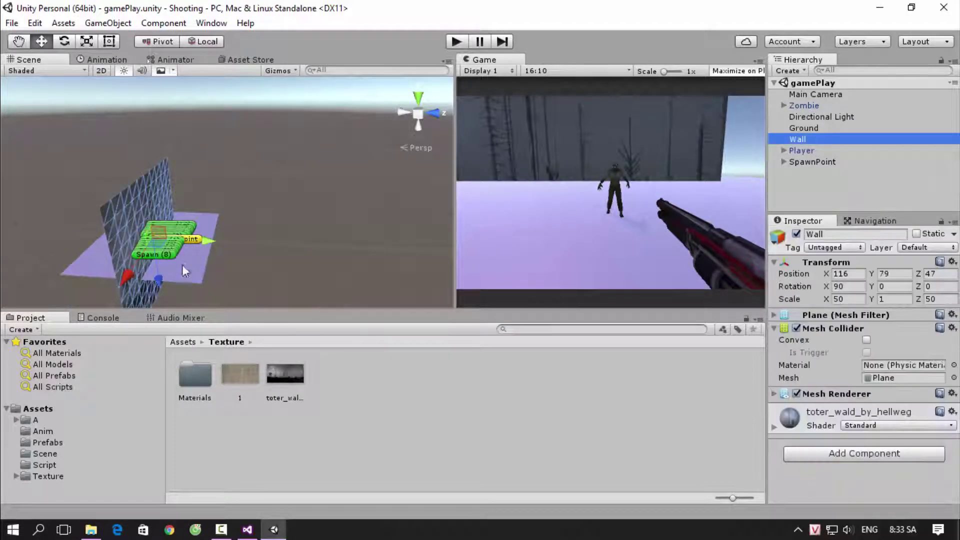
{"action": "left_click_drag", "start_coordinate": [138, 267], "coordinate": [143, 263]}
{"action": "type", "text": "7"}
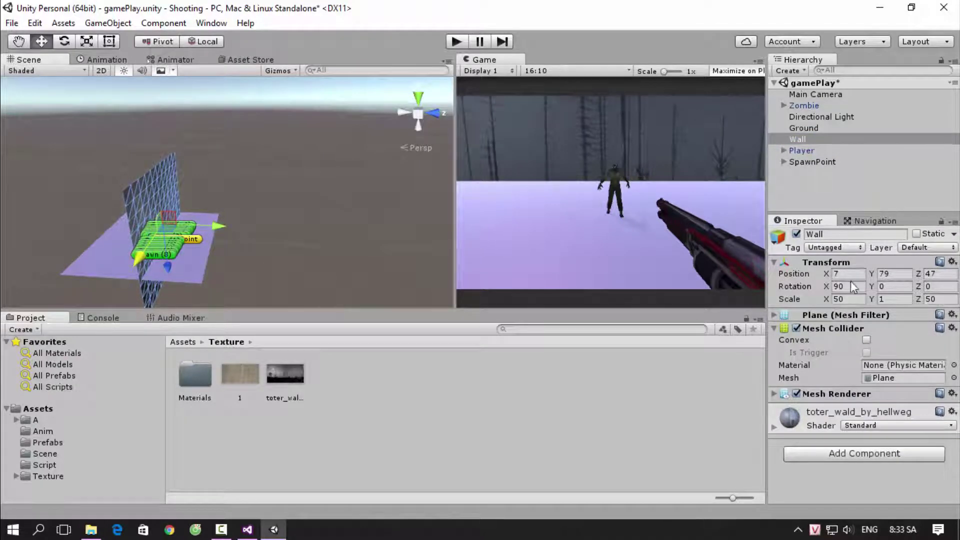
{"action": "type", "text": "0"}
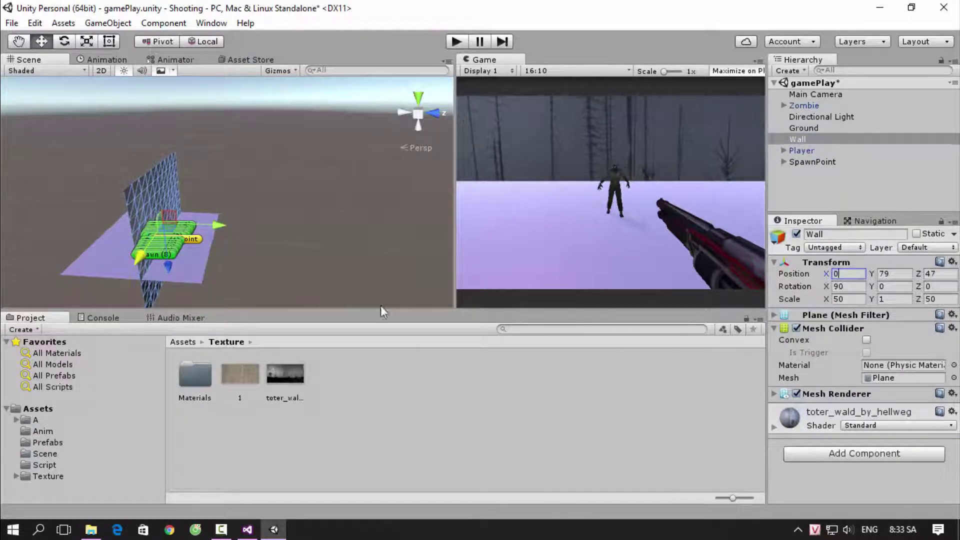
{"action": "left_click_drag", "start_coordinate": [167, 265], "coordinate": [161, 253]}
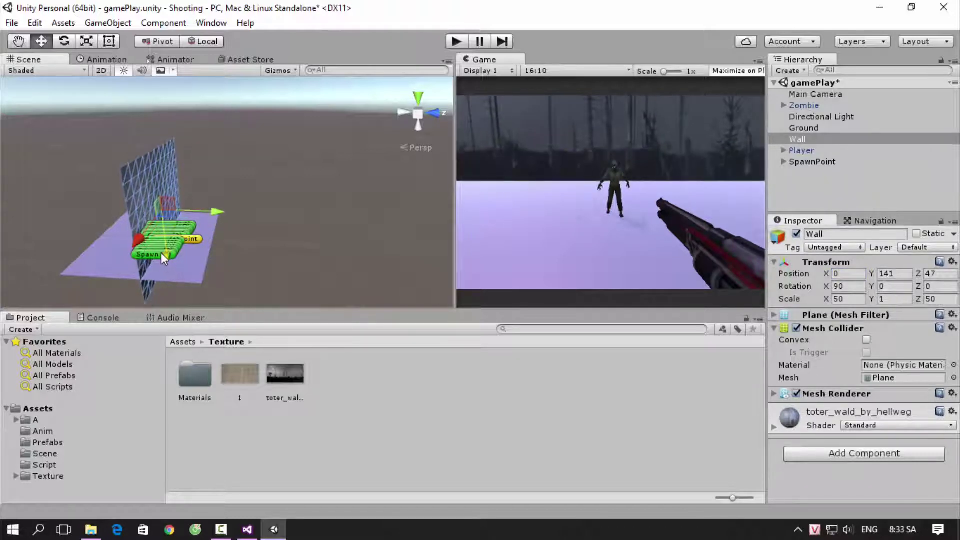
Select the Ground object and browse into the Materials folder.
{"action": "left_click", "coordinate": [810, 128]}
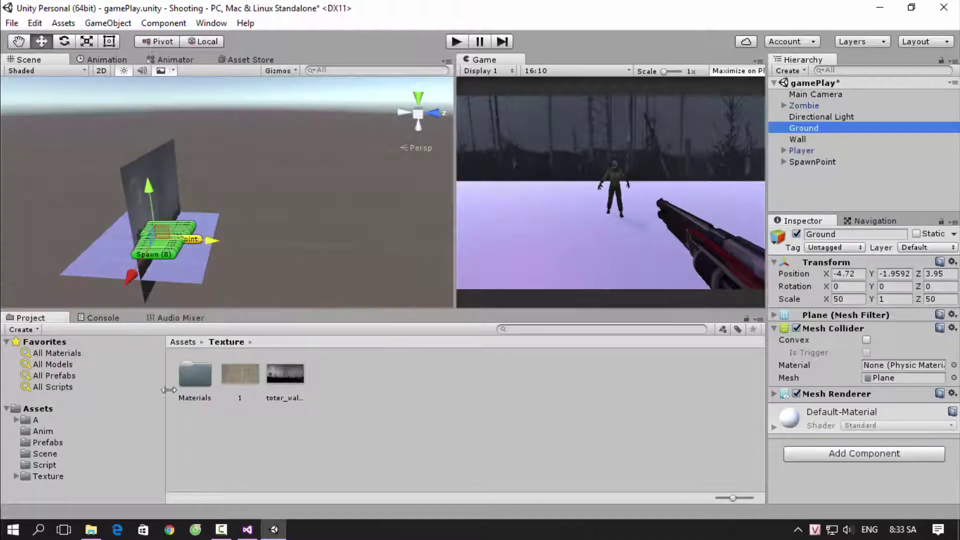
{"action": "double_click", "coordinate": [188, 380]}
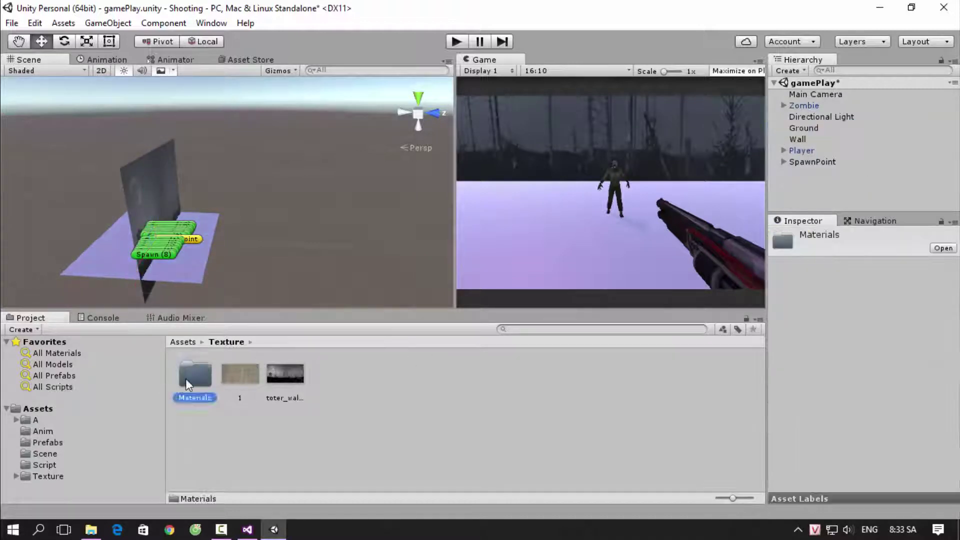
{"action": "left_click", "coordinate": [804, 129]}
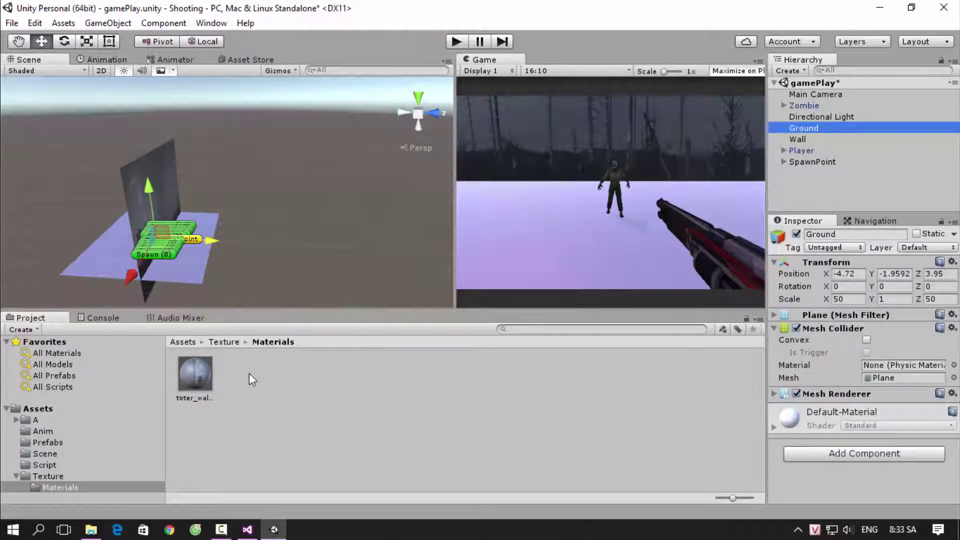
Apply dirt image 1 to Ground, then check materials 1 and toter_wald_by_hellweg.
{"action": "left_click", "coordinate": [55, 477]}
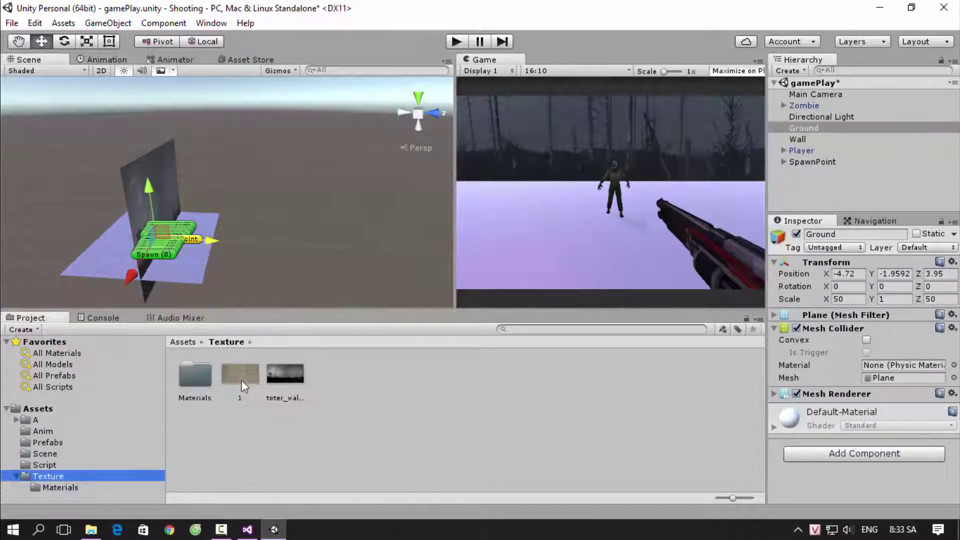
{"action": "left_click_drag", "start_coordinate": [242, 380], "coordinate": [806, 126]}
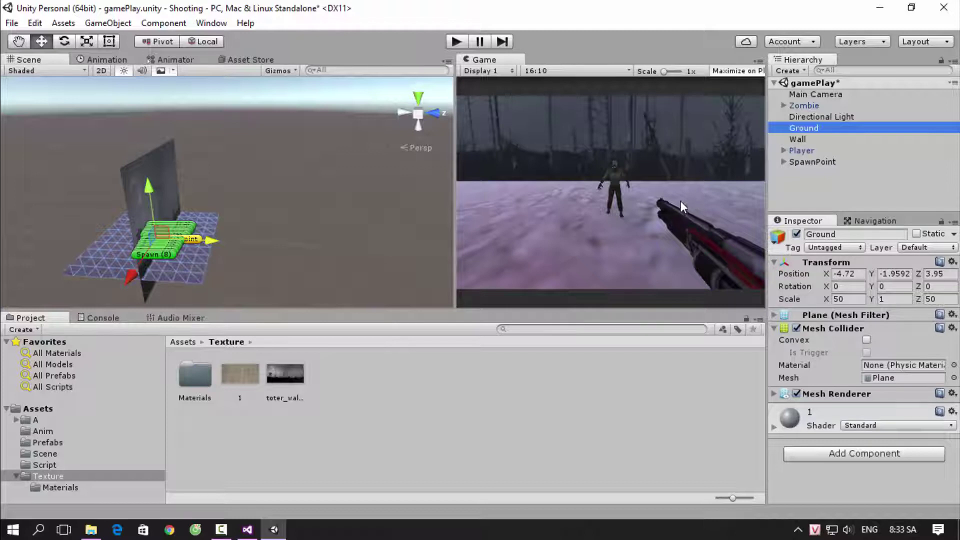
{"action": "double_click", "coordinate": [197, 373]}
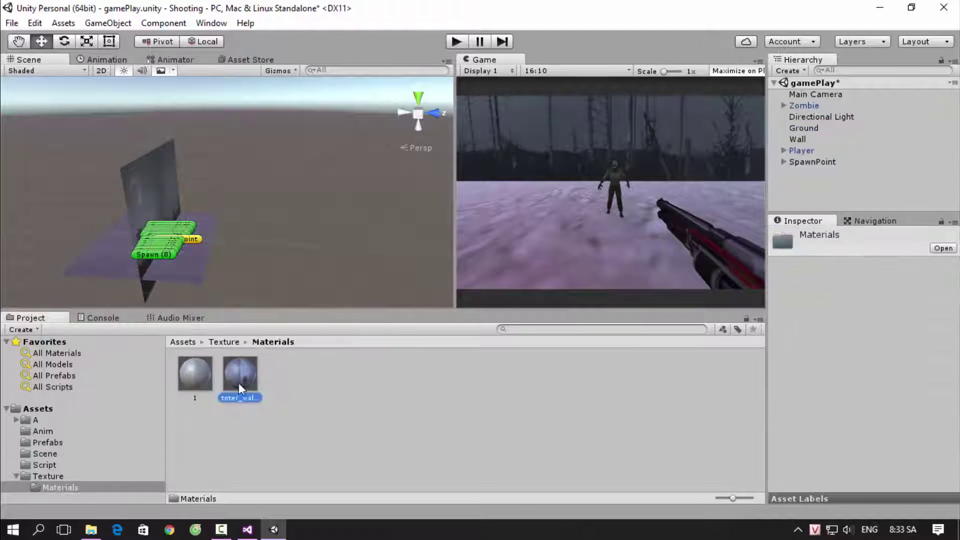
{"action": "left_click", "coordinate": [190, 376]}
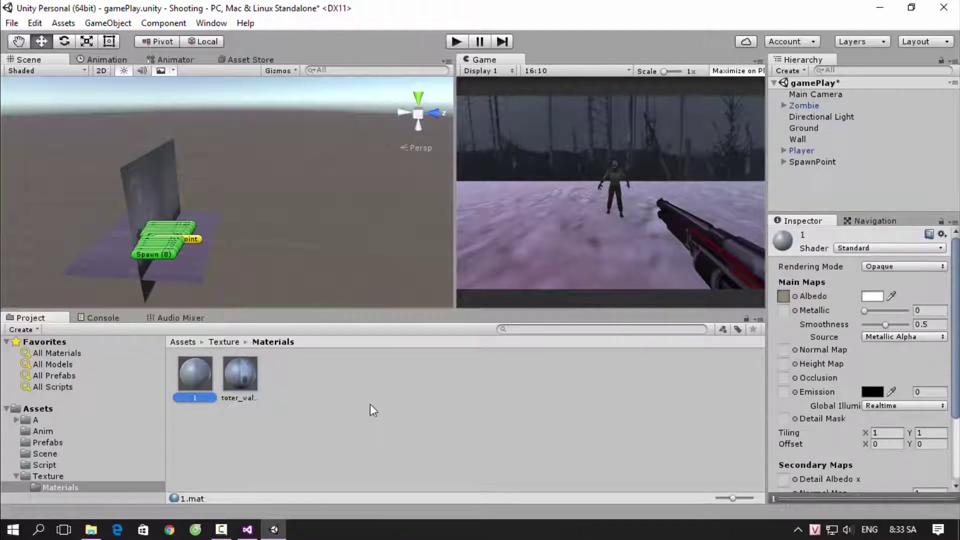
{"action": "left_click", "coordinate": [241, 378]}
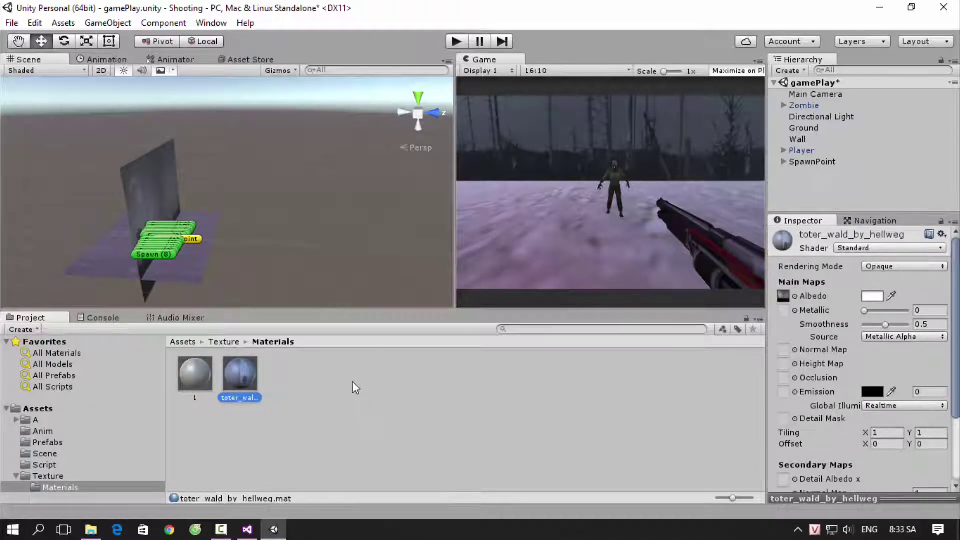
{"action": "left_click", "coordinate": [56, 476]}
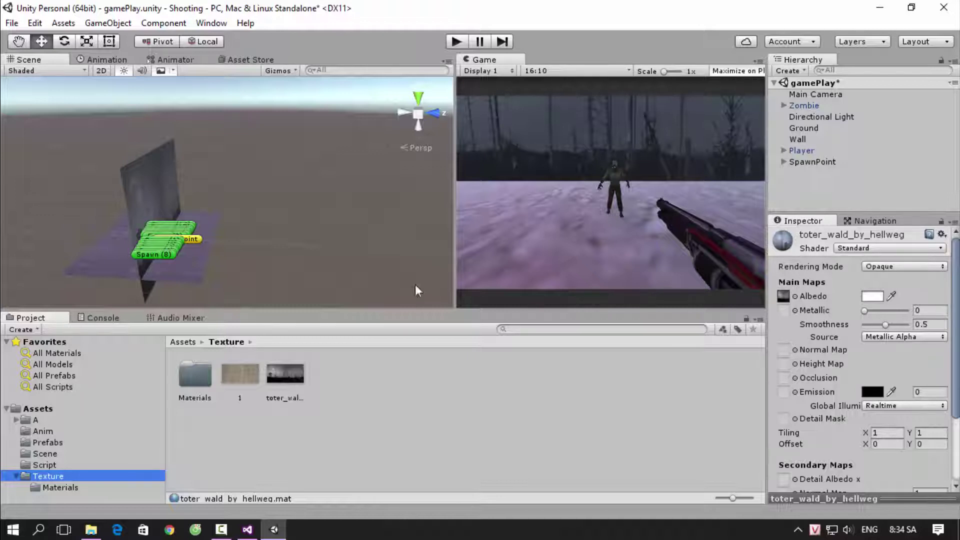
{"action": "left_click", "coordinate": [806, 139]}
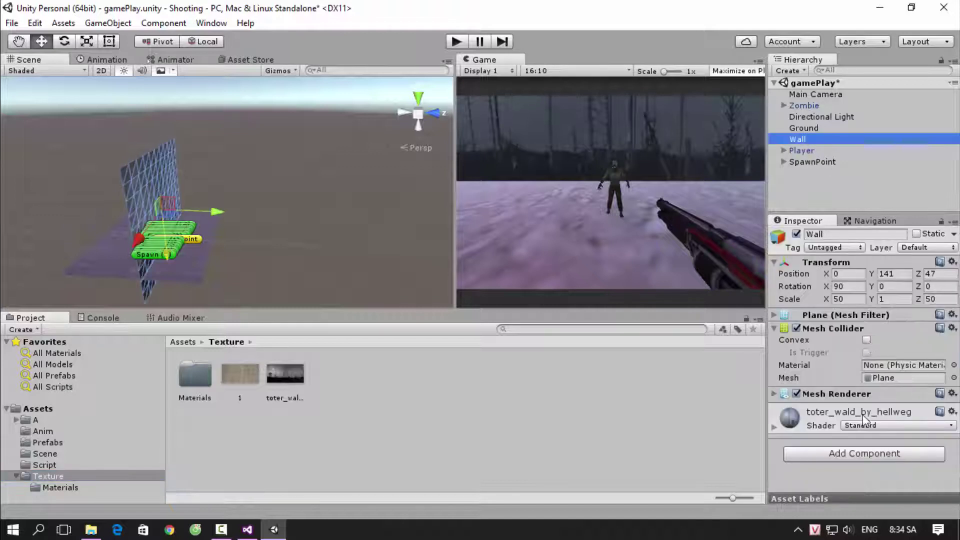
{"action": "left_click", "coordinate": [807, 106]}
{"action": "scroll", "coordinate": [851, 409], "scroll_direction": "down", "scroll_amount": 5}
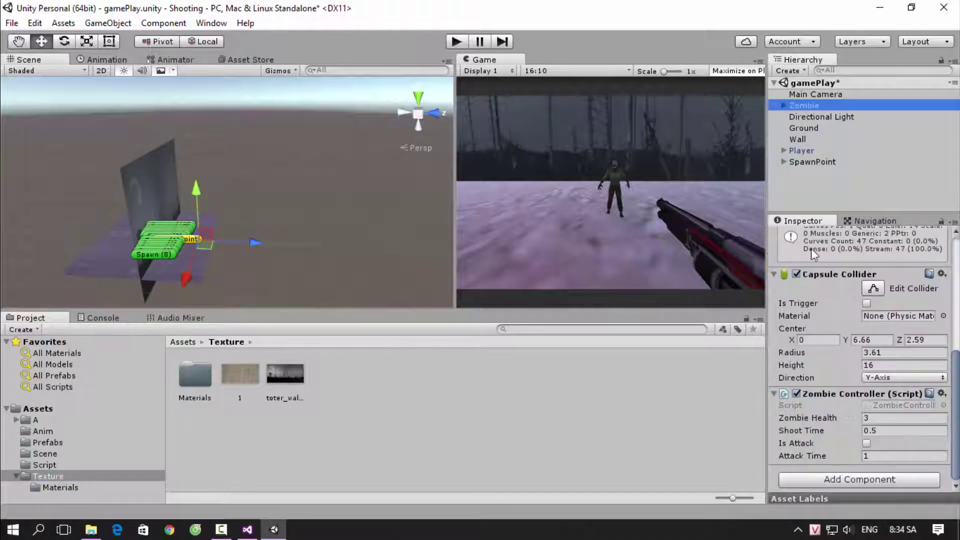
{"action": "left_click", "coordinate": [805, 70]}
{"action": "mouse_move", "coordinate": [788, 123]}
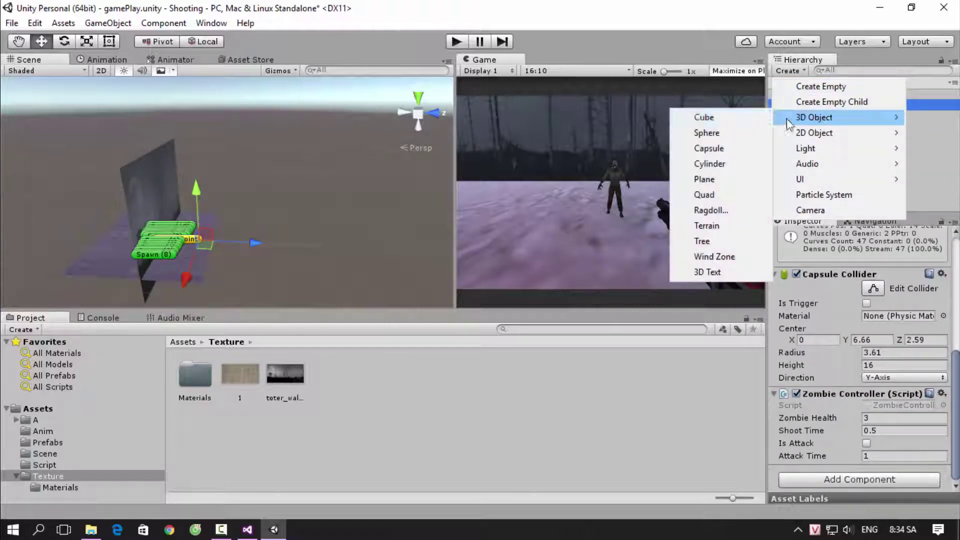
{"action": "left_click", "coordinate": [705, 117]}
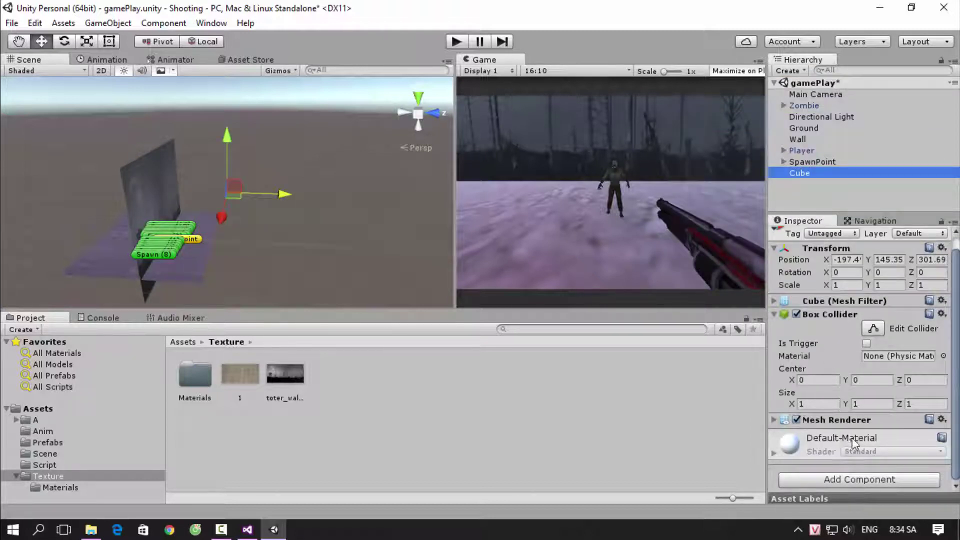
{"action": "left_click", "coordinate": [825, 446]}
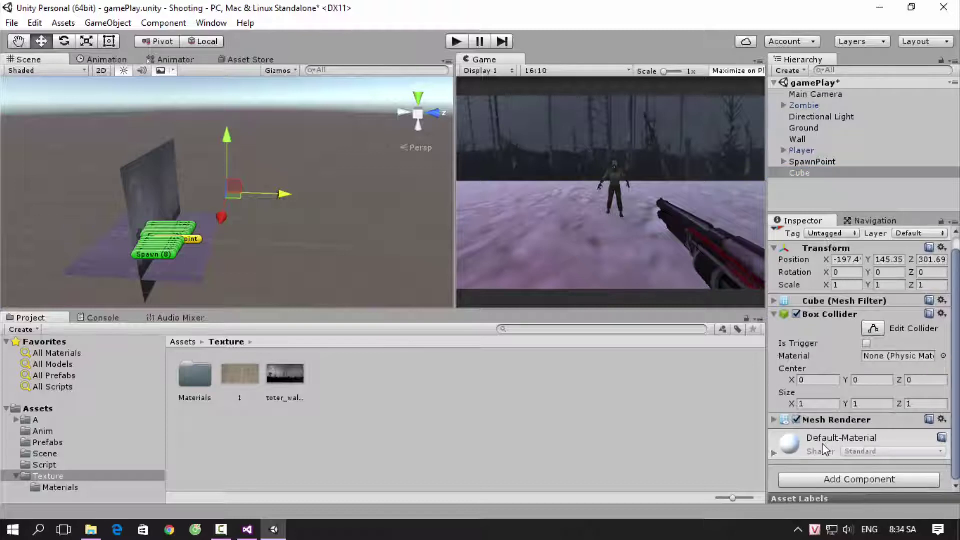
{"action": "left_click", "coordinate": [824, 451]}
{"action": "scroll", "coordinate": [822, 440], "scroll_direction": "down", "scroll_amount": 5}
{"action": "scroll", "coordinate": [820, 431], "scroll_direction": "up", "scroll_amount": 3}
{"action": "scroll", "coordinate": [819, 431], "scroll_direction": "up", "scroll_amount": 3}
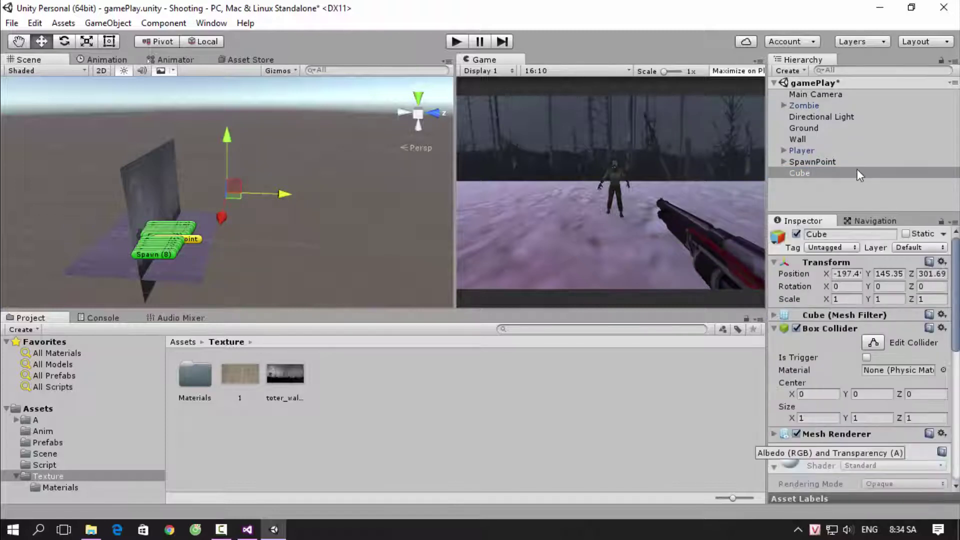
{"action": "left_click", "coordinate": [841, 173]}
{"action": "key", "text": "Delete"}
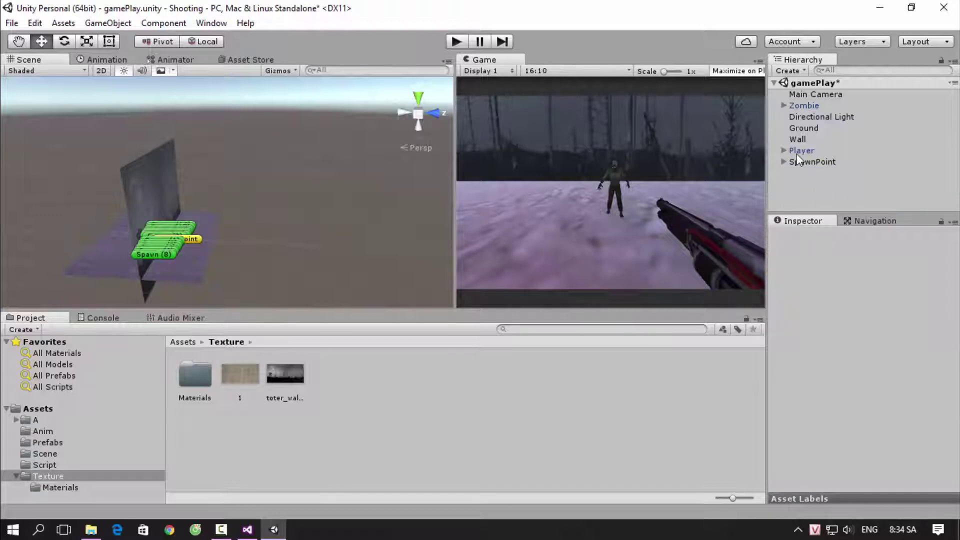
{"action": "left_click", "coordinate": [798, 139]}
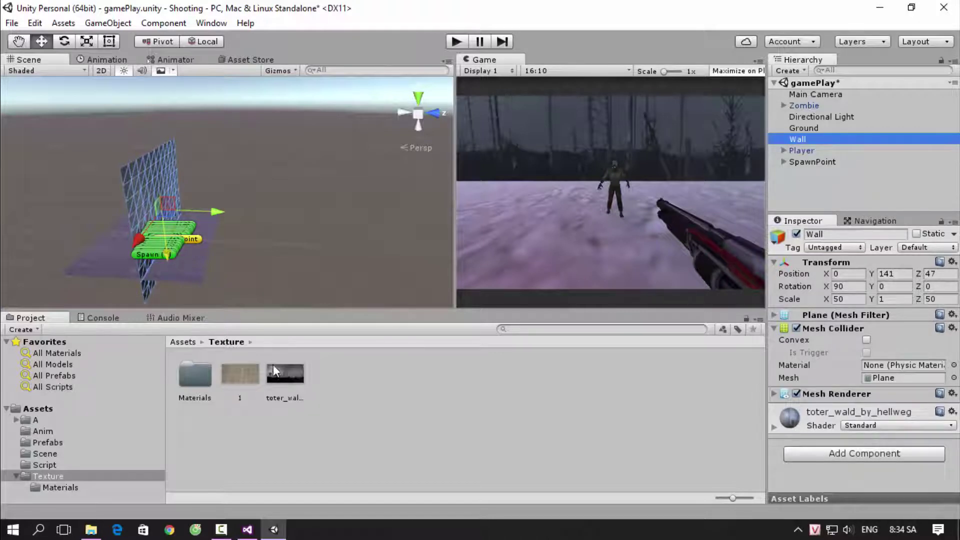
Select the Wall and expand its toter_wald_by_hellweg material properties in the Inspector.
{"action": "double_click", "coordinate": [198, 392]}
{"action": "left_click", "coordinate": [244, 382]}
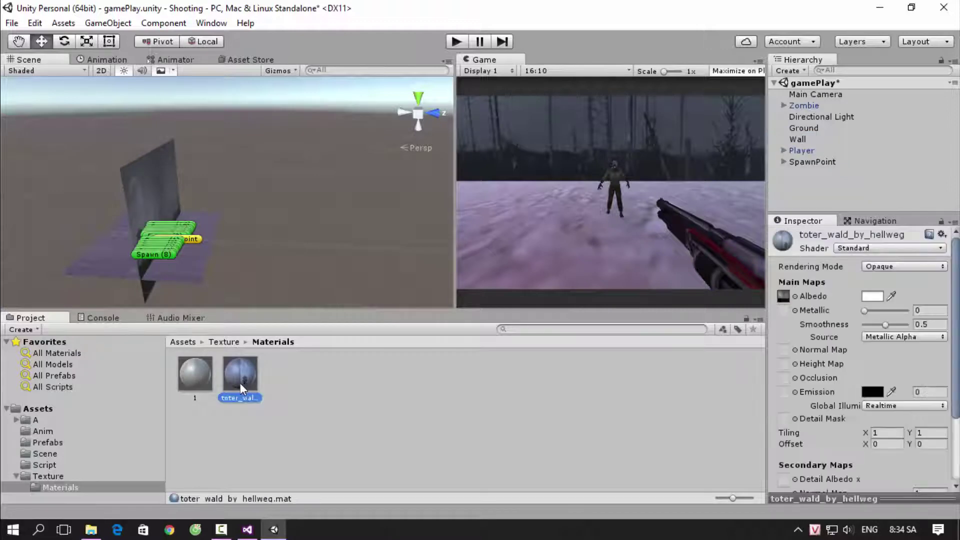
{"action": "left_click", "coordinate": [799, 139]}
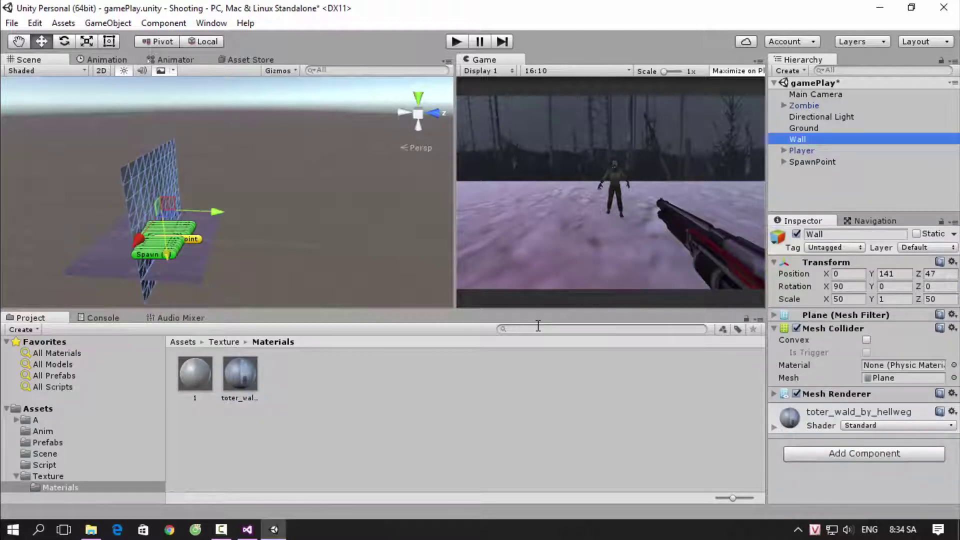
{"action": "left_click", "coordinate": [85, 488]}
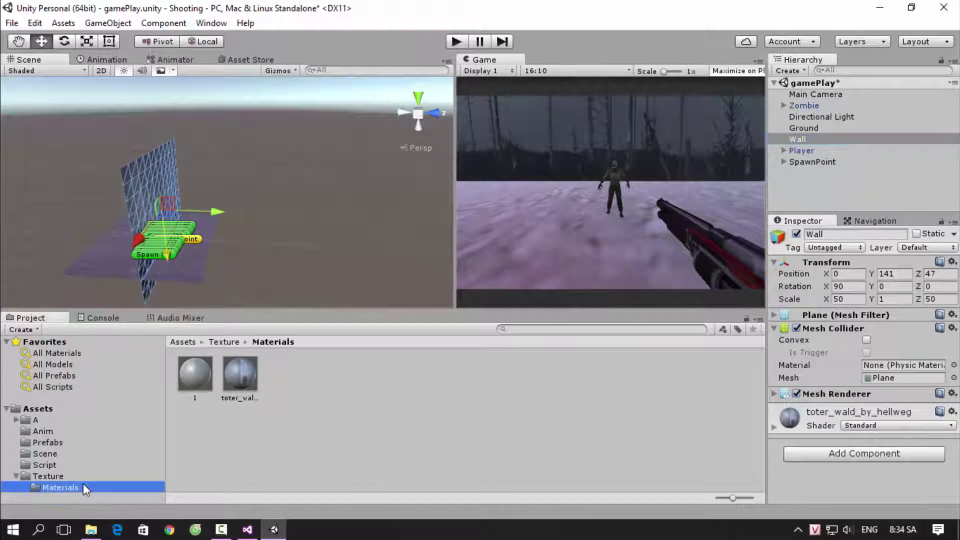
{"action": "left_click", "coordinate": [68, 477]}
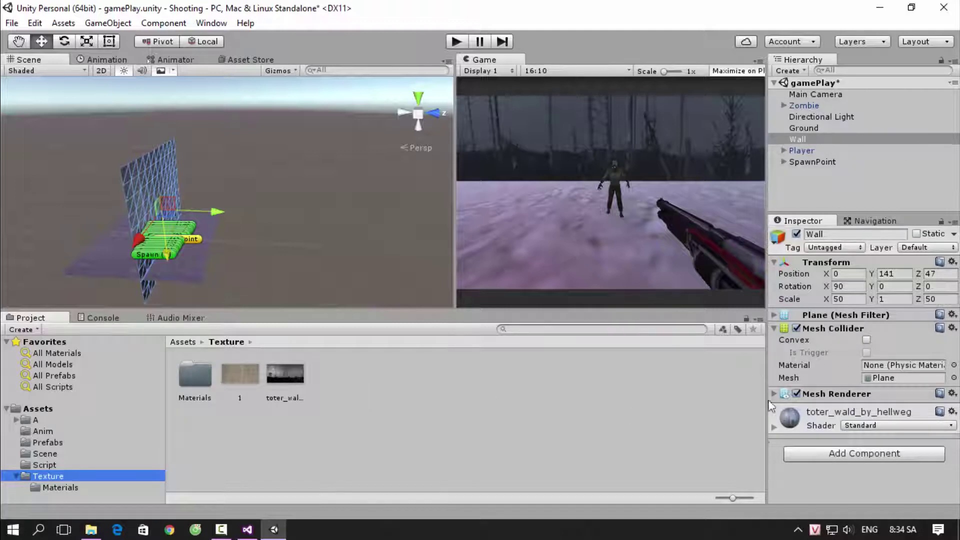
{"action": "left_click", "coordinate": [777, 427]}
Orbit the Scene view until the dead-forest wall is seen head-on.
{"action": "scroll", "coordinate": [816, 412], "scroll_direction": "down", "scroll_amount": 3}
{"action": "scroll", "coordinate": [816, 411], "scroll_direction": "down", "scroll_amount": 3}
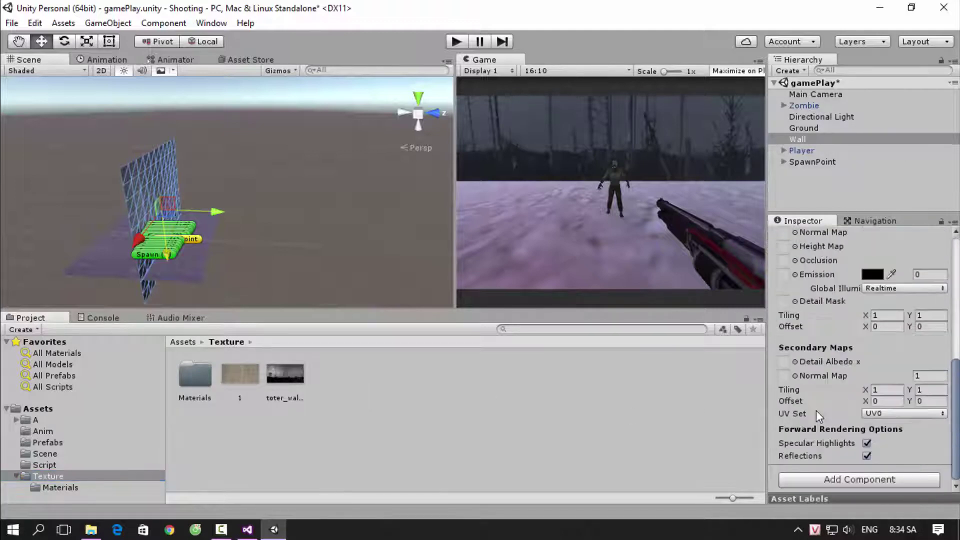
{"action": "scroll", "coordinate": [816, 410], "scroll_direction": "up", "scroll_amount": 1}
{"action": "scroll", "coordinate": [813, 407], "scroll_direction": "up", "scroll_amount": 3}
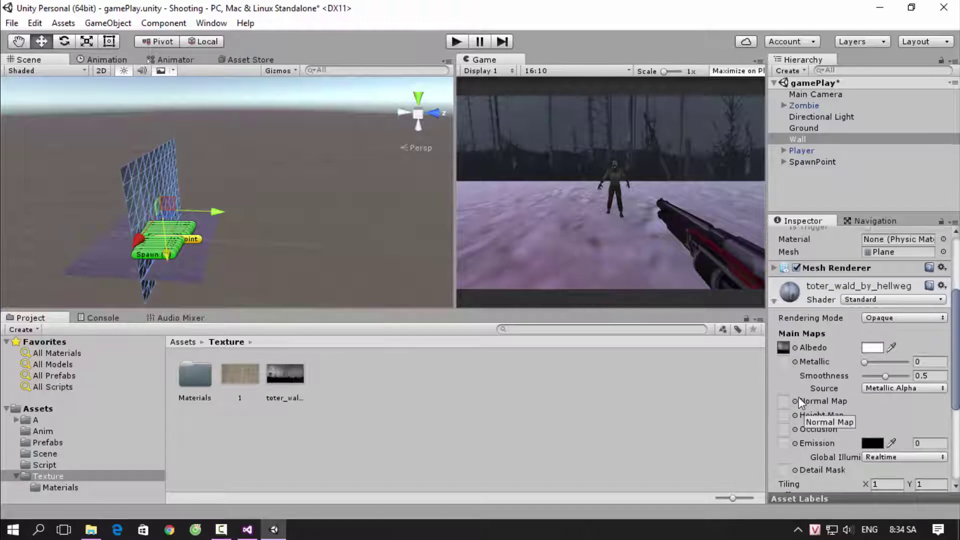
{"action": "left_click", "coordinate": [322, 210]}
{"action": "scroll", "coordinate": [325, 205], "scroll_direction": "up", "scroll_amount": 5}
{"action": "key", "text": "q"}
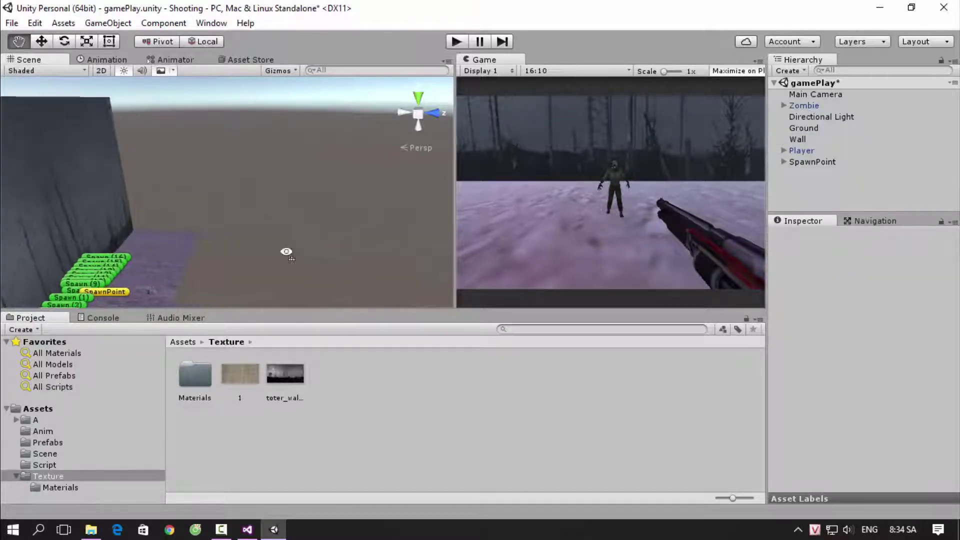
{"action": "mouse_move", "coordinate": [286, 250]}
{"action": "left_mouse_down", "text": "alt"}
{"action": "mouse_move", "coordinate": [174, 262]}
{"action": "mouse_move", "coordinate": [333, 250]}
{"action": "left_mouse_up", "text": "alt"}
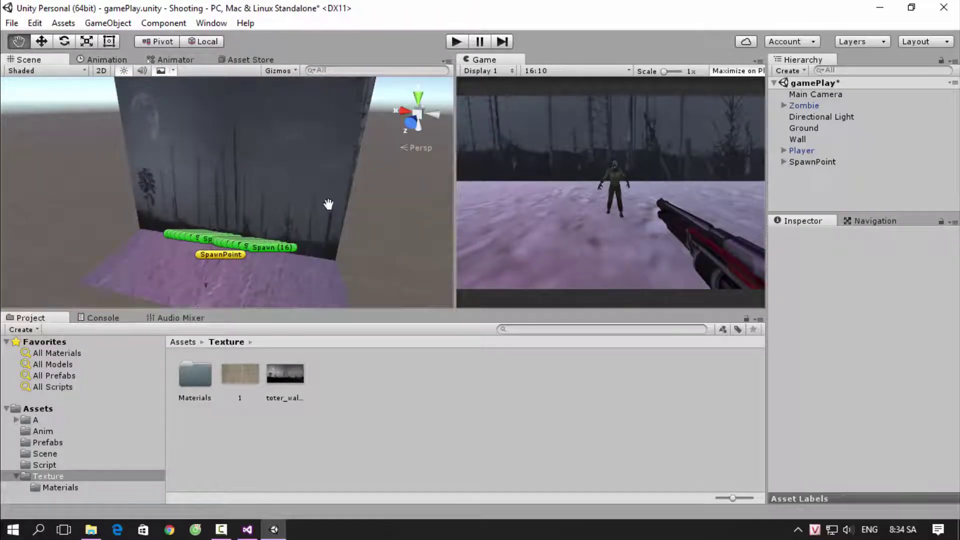
{"action": "mouse_move", "coordinate": [330, 206]}
{"action": "left_mouse_down", "text": "alt"}
{"action": "mouse_move", "coordinate": [306, 230]}
{"action": "mouse_move", "coordinate": [314, 240]}
{"action": "mouse_move", "coordinate": [314, 229]}
{"action": "left_mouse_up", "text": "alt"}
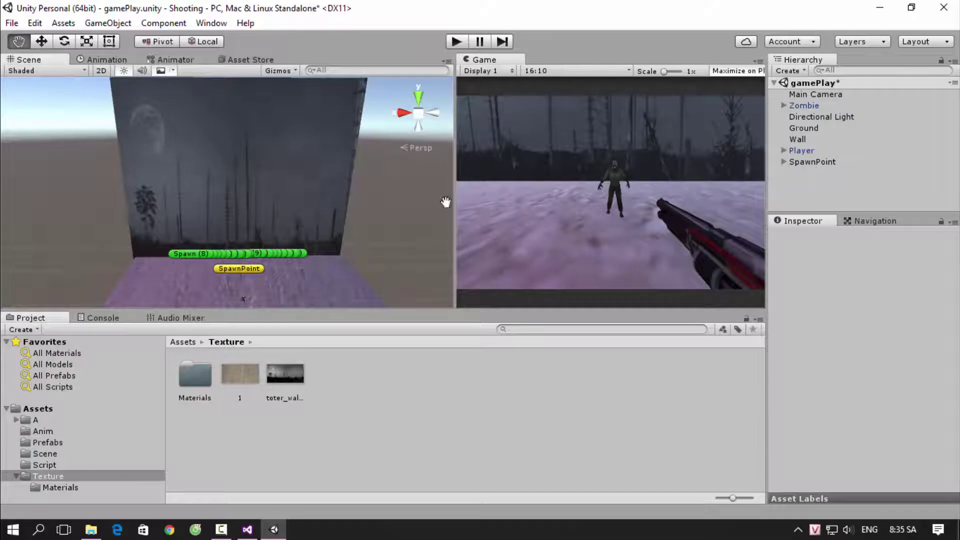
Tint the Wall material's Albedo pale lavender-blue, hex CAD5FF.
{"action": "left_click", "coordinate": [801, 138]}
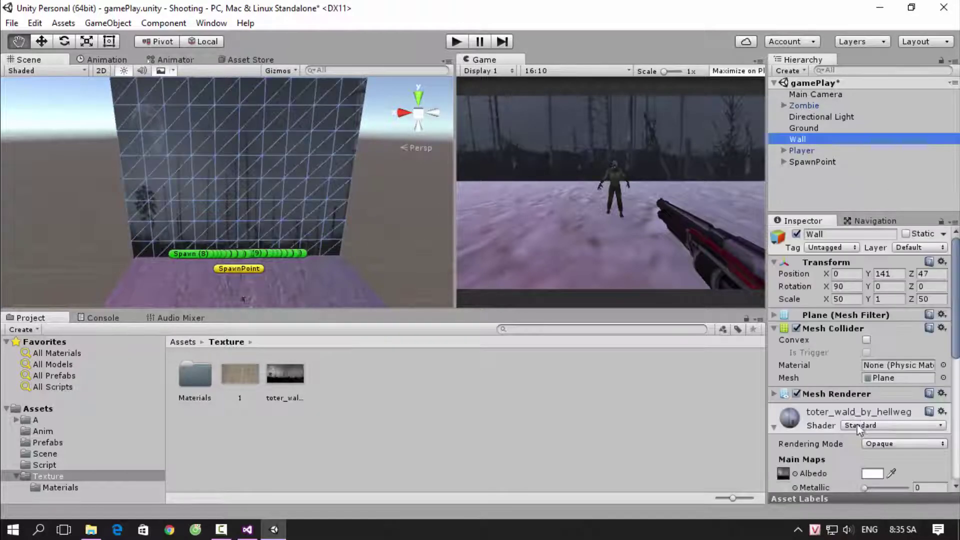
{"action": "scroll", "coordinate": [870, 400], "scroll_direction": "down", "scroll_amount": 5}
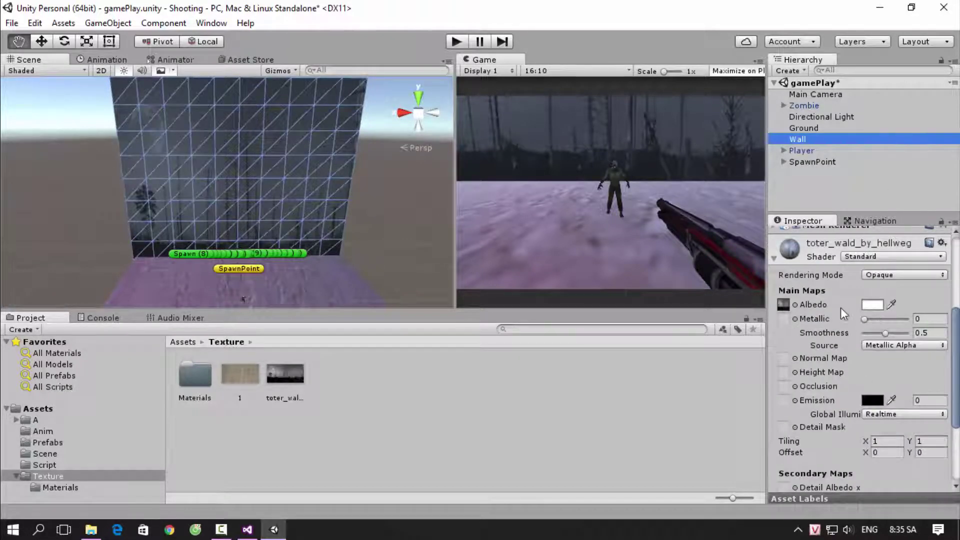
{"action": "left_click", "coordinate": [873, 304]}
{"action": "left_click", "coordinate": [402, 165]}
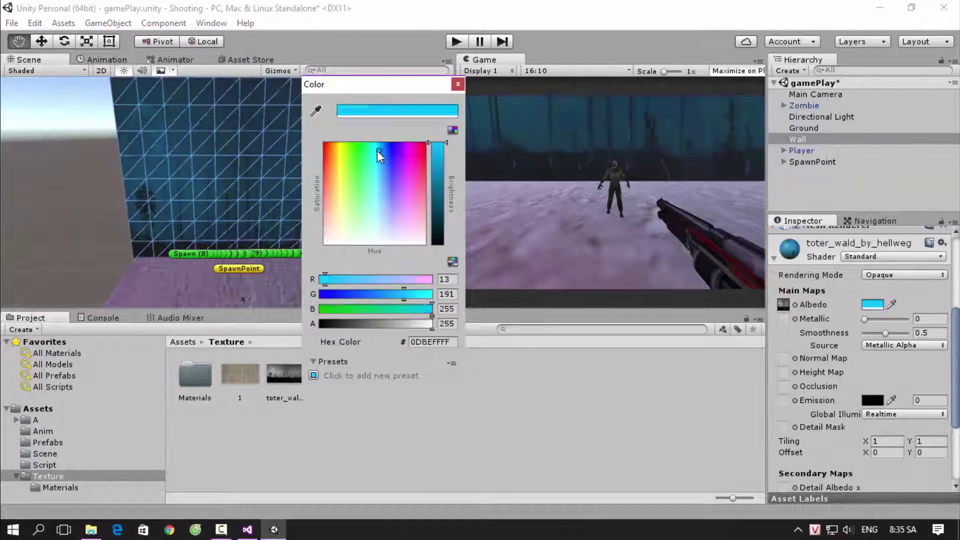
{"action": "left_click_drag", "start_coordinate": [401, 164], "coordinate": [359, 196]}
{"action": "left_click_drag", "start_coordinate": [398, 225], "coordinate": [315, 257]}
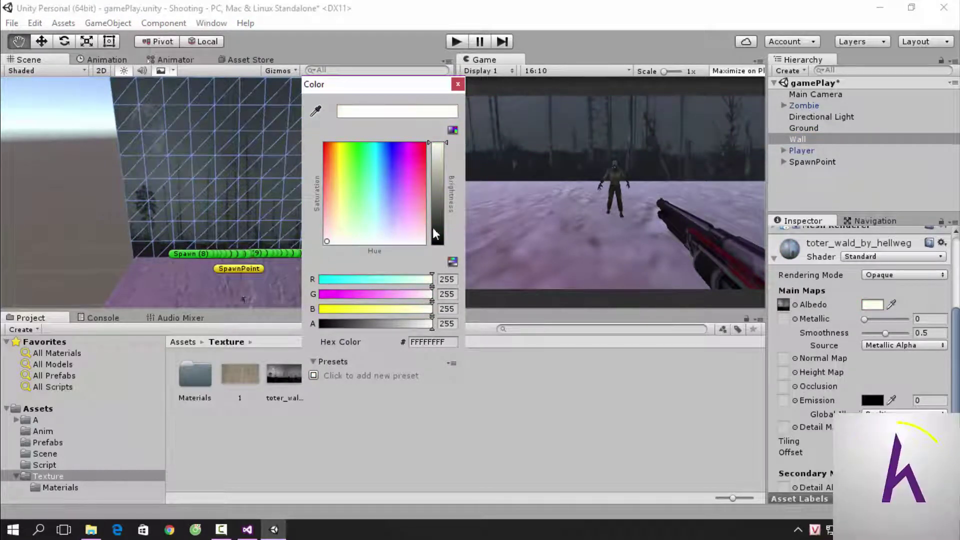
{"action": "mouse_move", "coordinate": [411, 200]}
{"action": "left_mouse_down"}
{"action": "mouse_move", "coordinate": [418, 160]}
{"action": "mouse_move", "coordinate": [352, 199]}
{"action": "mouse_move", "coordinate": [345, 178]}
{"action": "mouse_move", "coordinate": [388, 221]}
{"action": "left_mouse_up"}
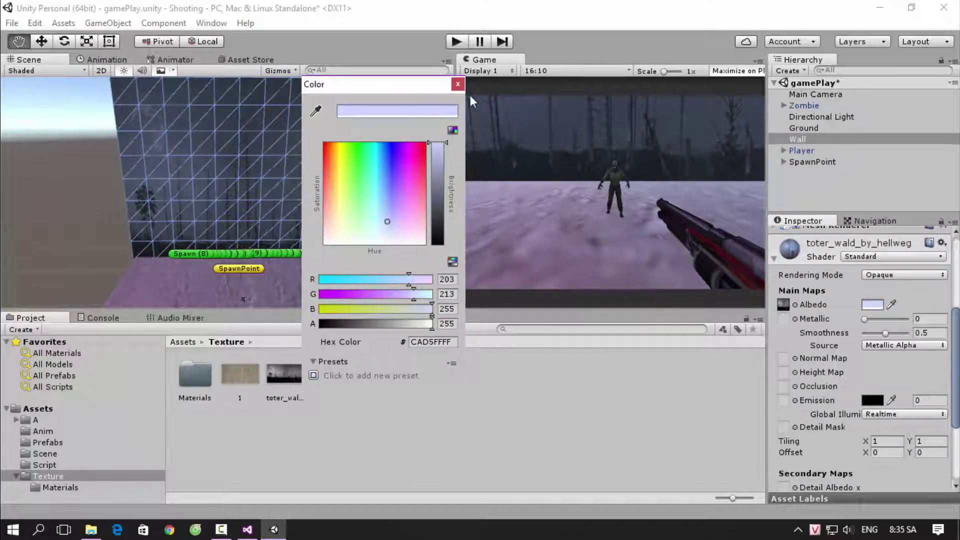
{"action": "left_click", "coordinate": [457, 84]}
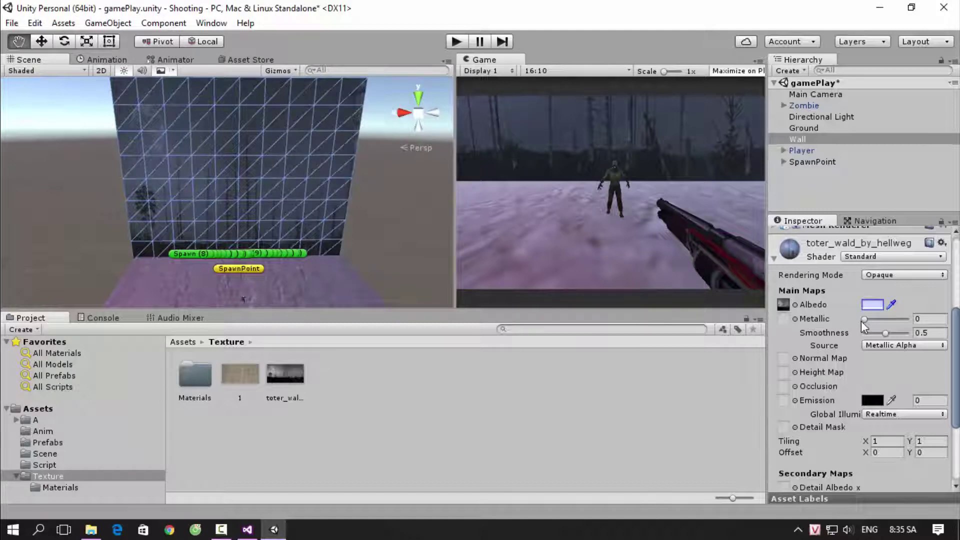
Set the wall material's Metallic to 0.13 and Smoothness to 0.
{"action": "left_click", "coordinate": [930, 319]}
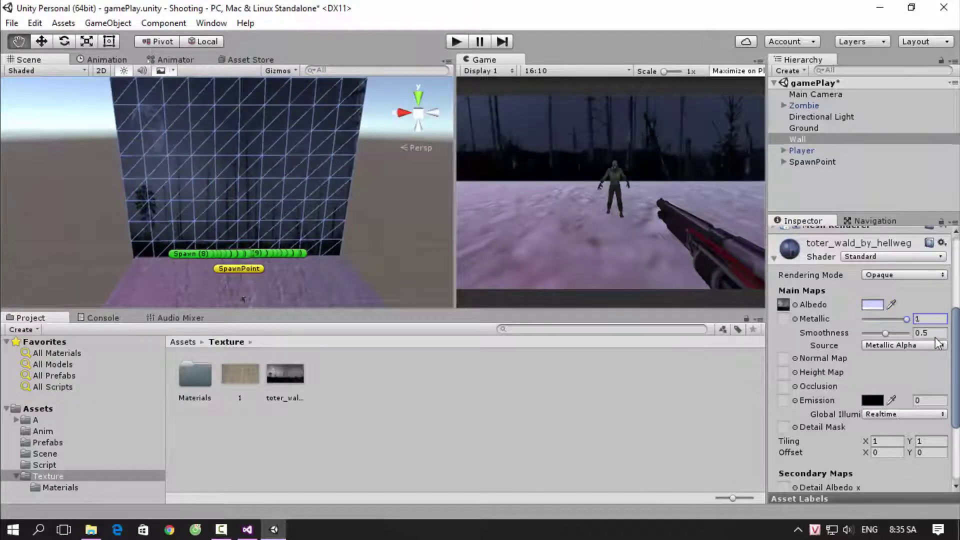
{"action": "type", "text": "1"}
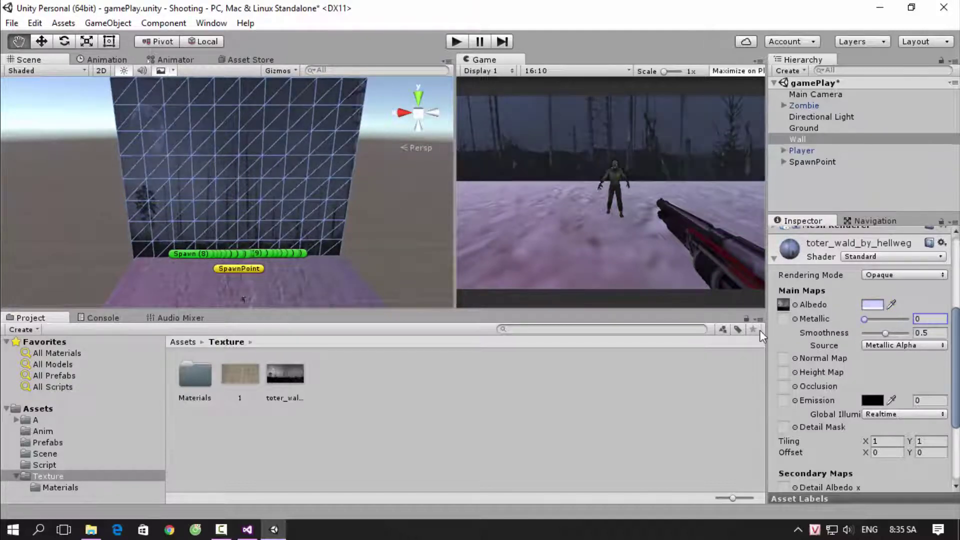
{"action": "key", "text": "BackSpace"}
{"action": "type", "text": "0"}
{"action": "key", "text": "BackSpace"}
{"action": "type", "text": "1"}
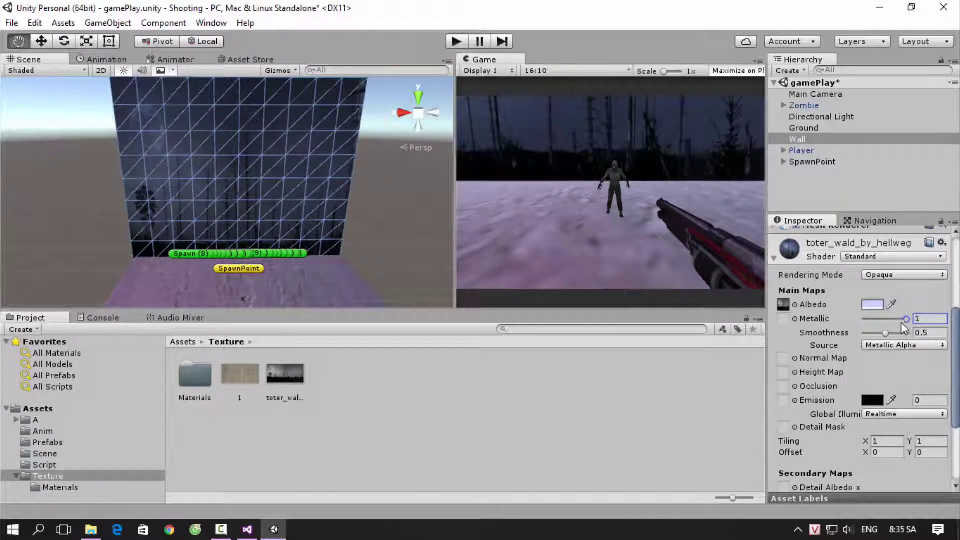
{"action": "left_click_drag", "start_coordinate": [901, 322], "coordinate": [869, 323]}
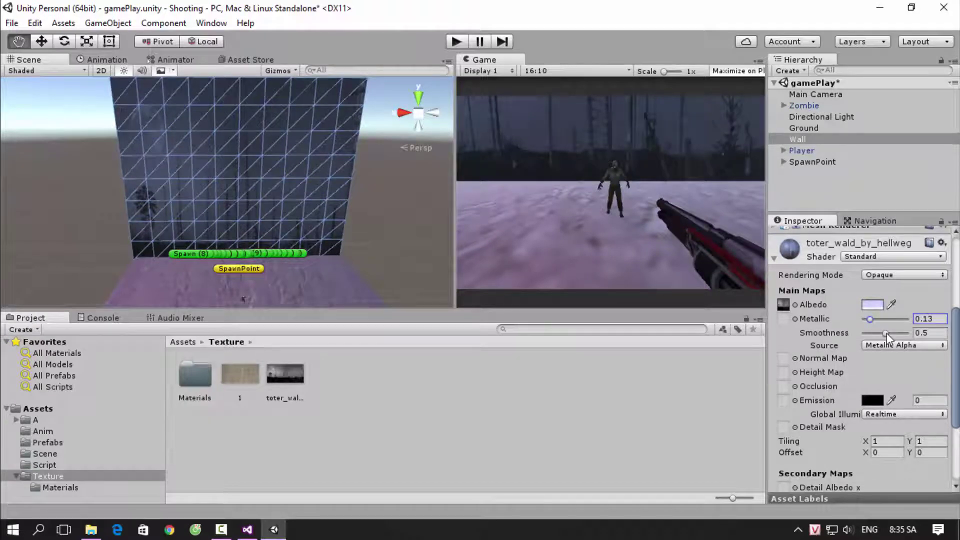
{"action": "left_click_drag", "start_coordinate": [885, 334], "coordinate": [913, 334]}
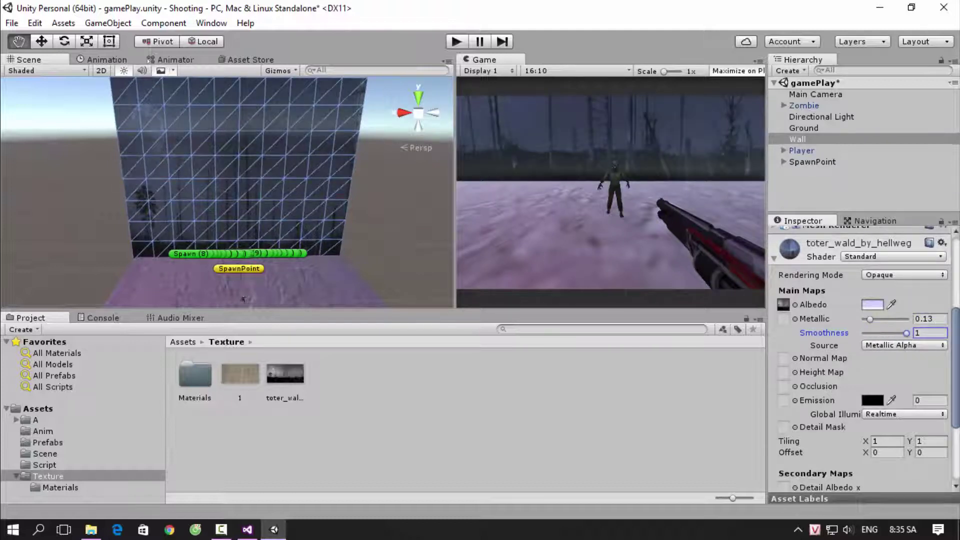
{"action": "left_click_drag", "start_coordinate": [907, 333], "coordinate": [832, 342]}
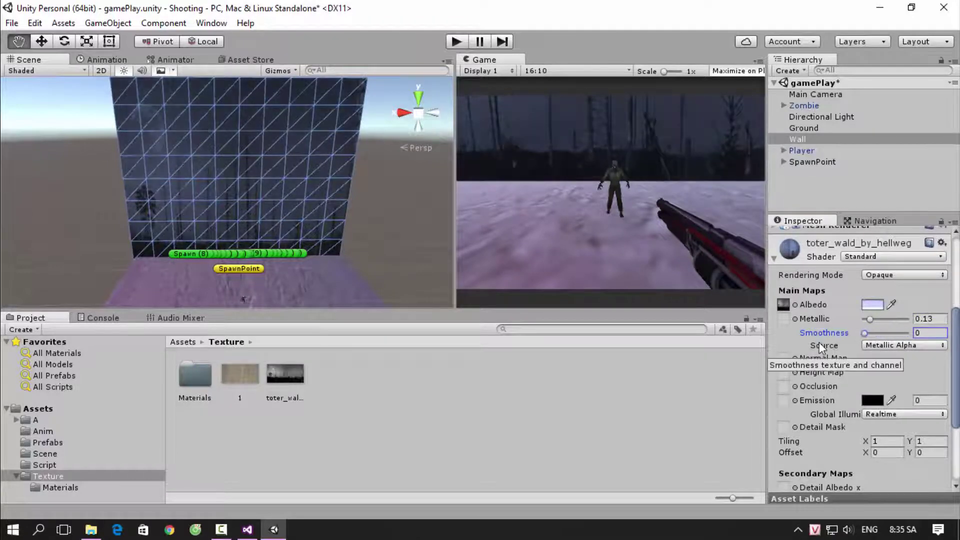
Try Albedo Alpha as the smoothness source, then keep Metallic Alpha.
{"action": "left_click", "coordinate": [892, 347]}
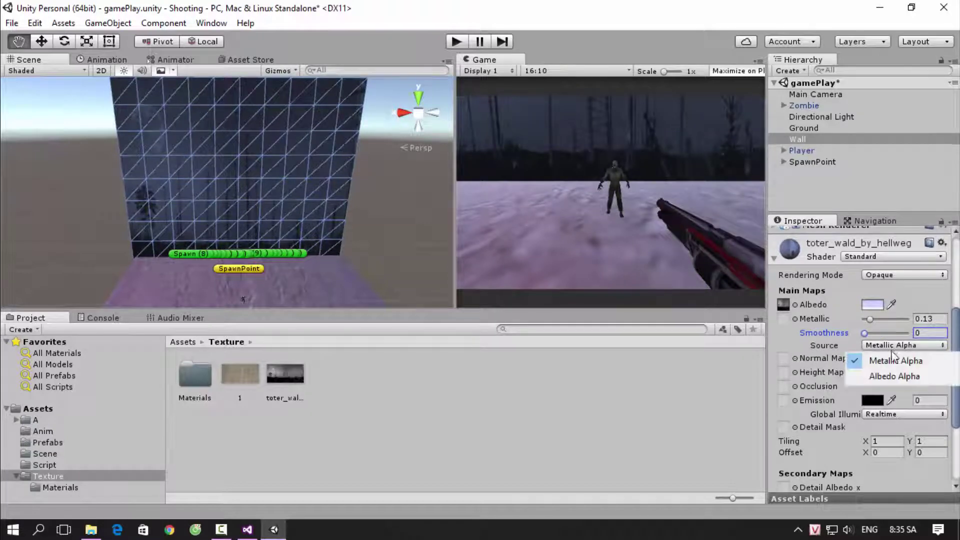
{"action": "left_click", "coordinate": [880, 374]}
{"action": "left_click", "coordinate": [885, 347]}
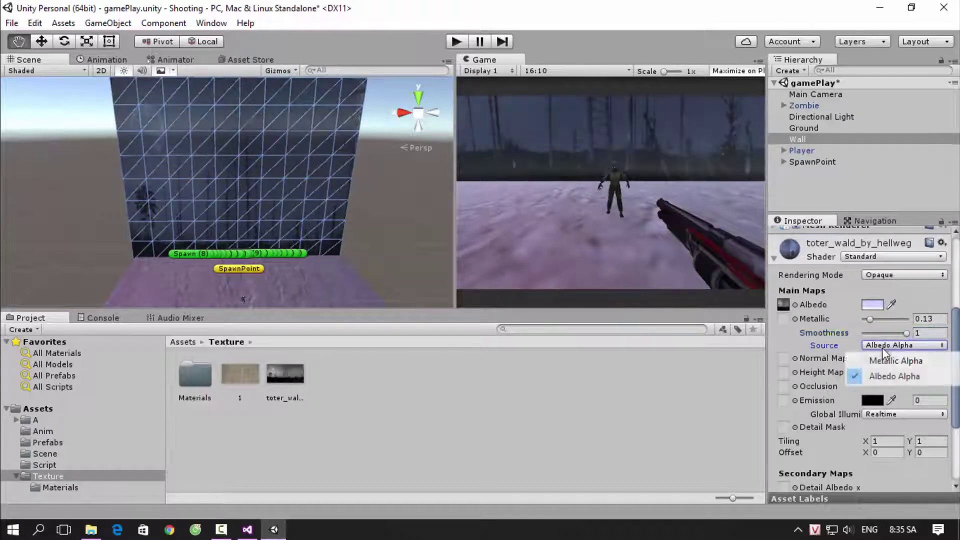
{"action": "left_click", "coordinate": [880, 360]}
{"action": "left_click", "coordinate": [888, 347]}
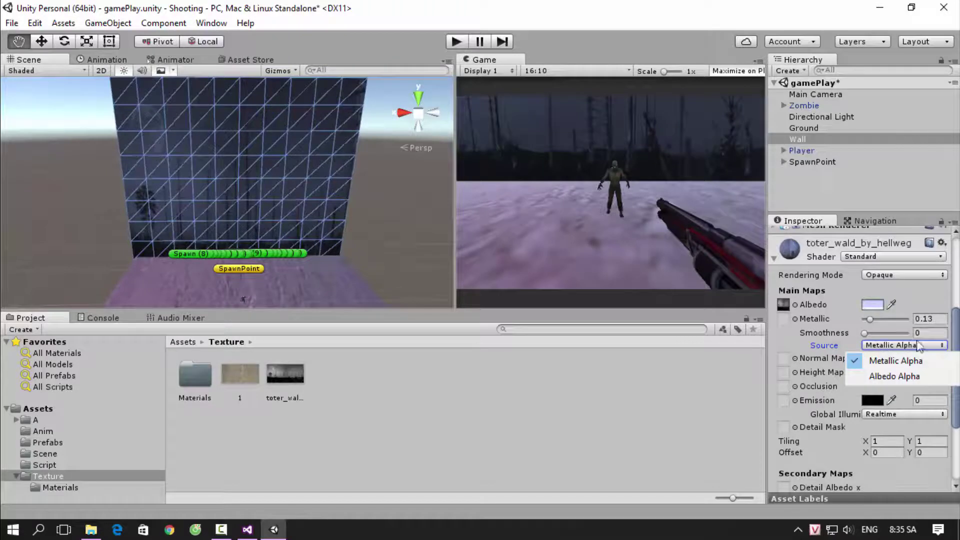
{"action": "left_click", "coordinate": [895, 359]}
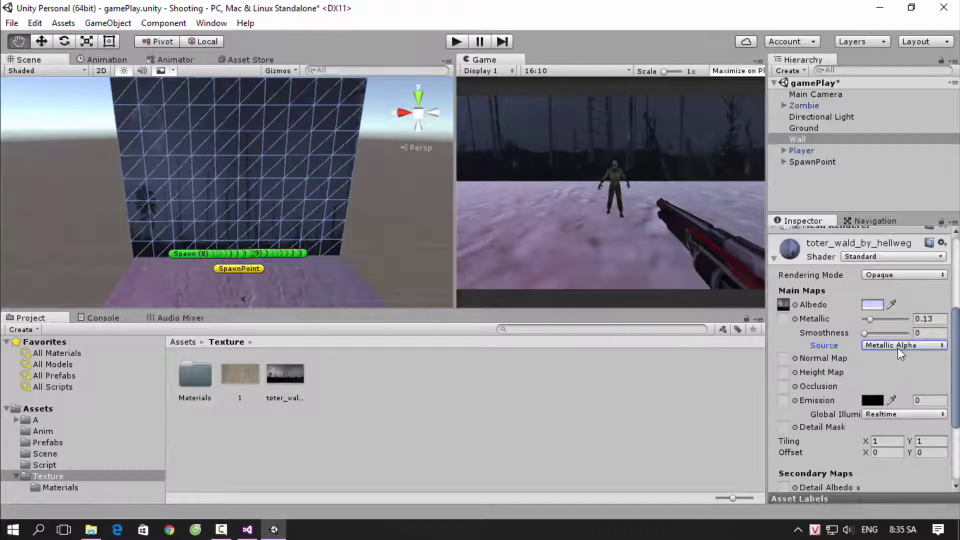
{"action": "scroll", "coordinate": [840, 315], "scroll_direction": "down", "scroll_amount": 3}
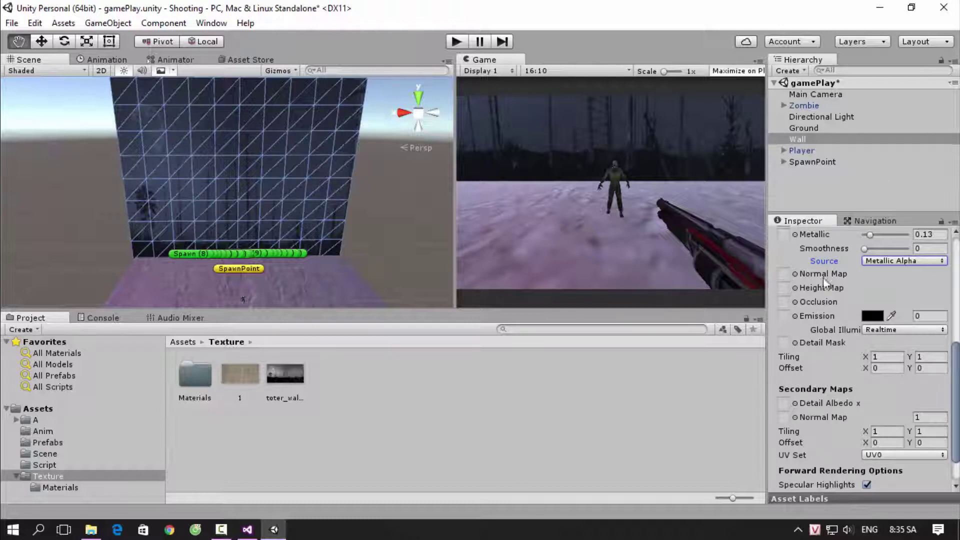
{"action": "left_click", "coordinate": [782, 273]}
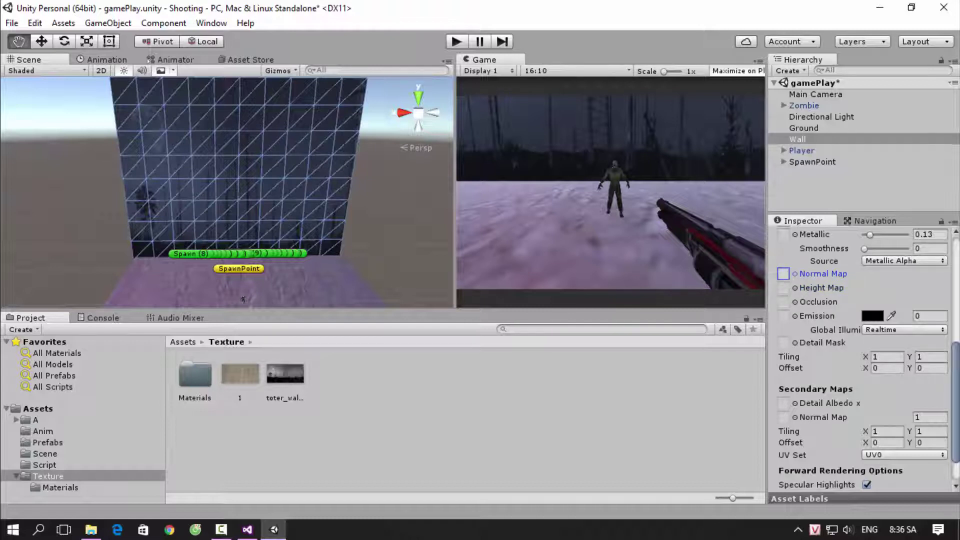
{"action": "scroll", "coordinate": [861, 360], "scroll_direction": "down", "scroll_amount": 3}
{"action": "scroll", "coordinate": [860, 360], "scroll_direction": "up", "scroll_amount": 5}
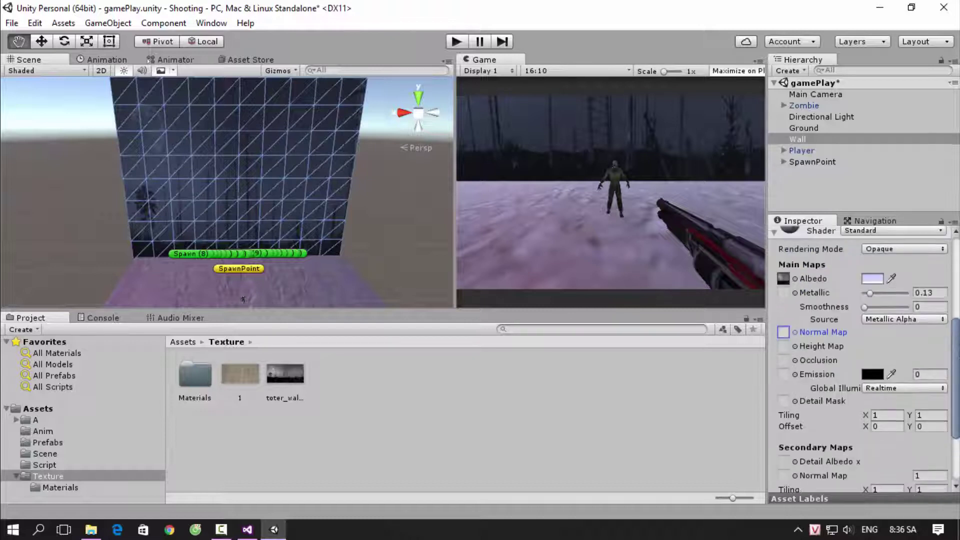
{"action": "scroll", "coordinate": [875, 275], "scroll_direction": "up", "scroll_amount": 2}
{"action": "left_click", "coordinate": [864, 270]}
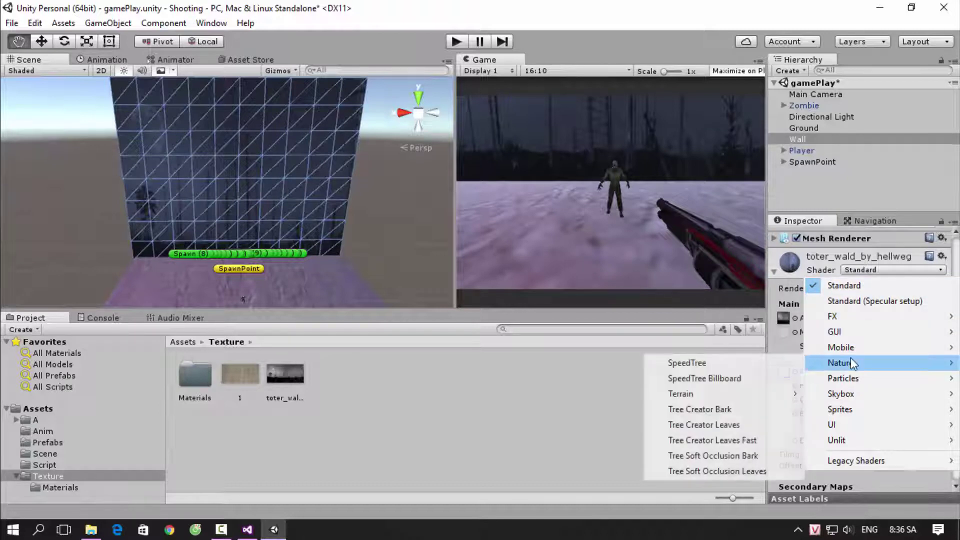
{"action": "mouse_move", "coordinate": [851, 359]}
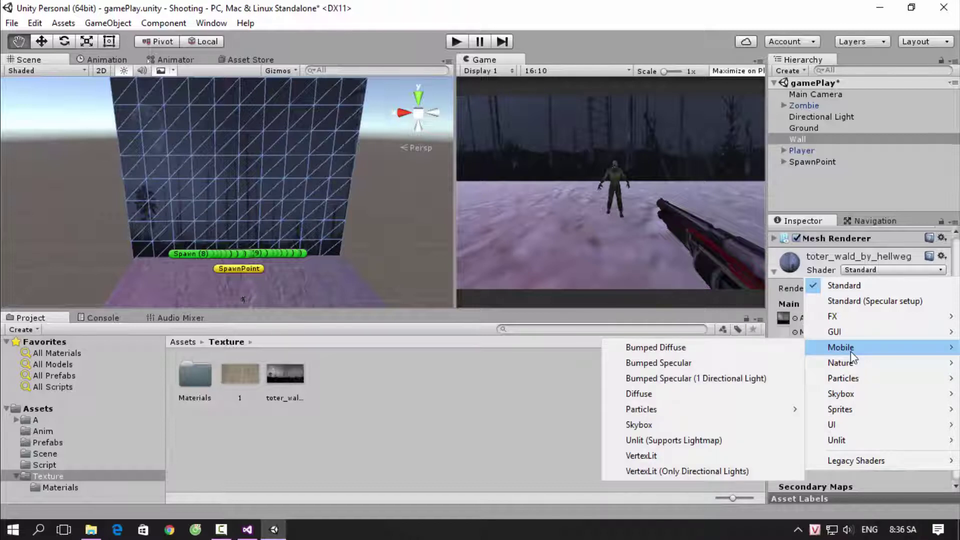
{"action": "left_click", "coordinate": [655, 347]}
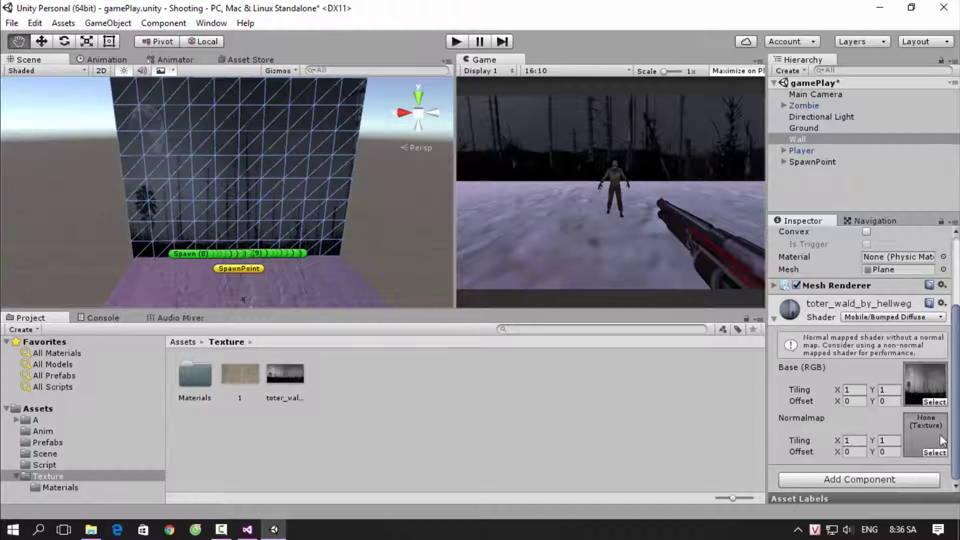
{"action": "left_click", "coordinate": [909, 317]}
{"action": "left_click", "coordinate": [877, 338]}
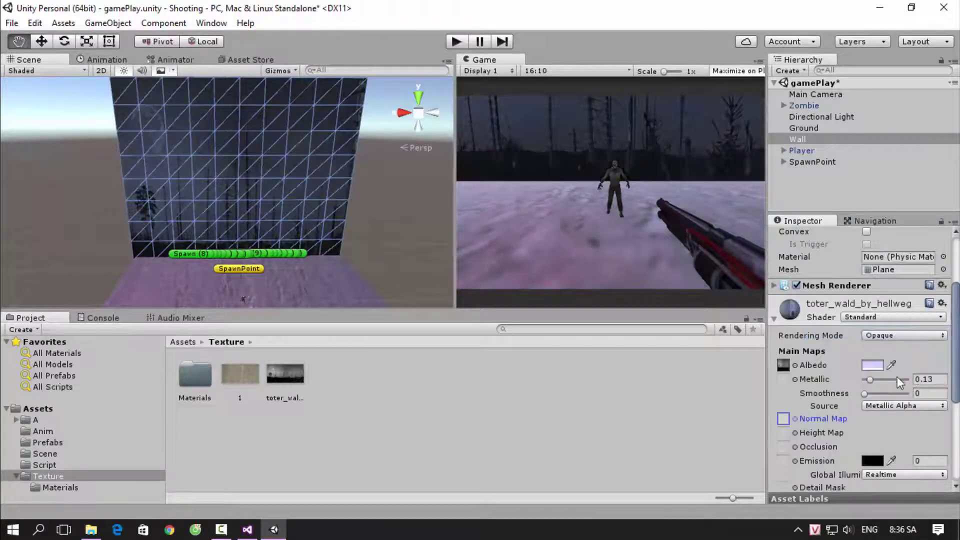
{"action": "scroll", "coordinate": [898, 376], "scroll_direction": "down", "scroll_amount": 3}
{"action": "scroll", "coordinate": [825, 395], "scroll_direction": "down", "scroll_amount": 3}
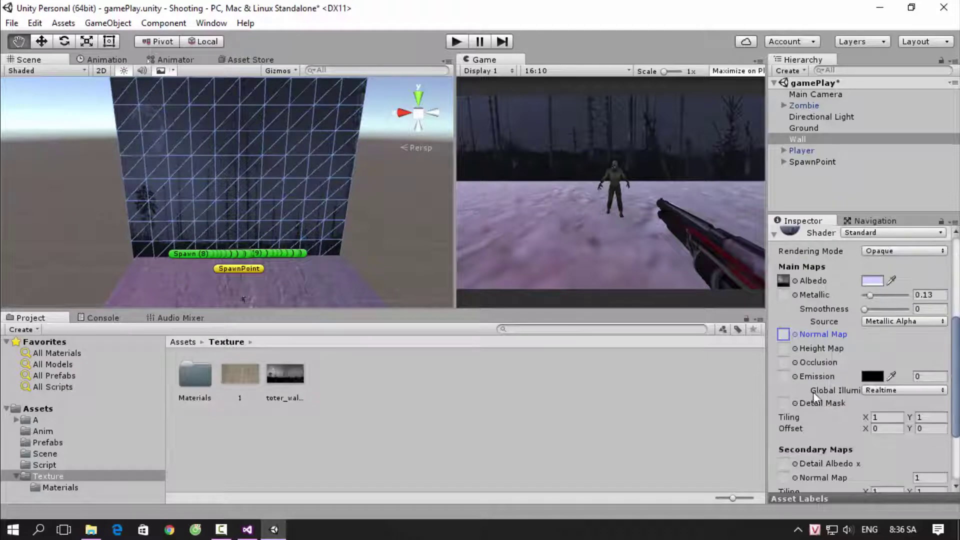
{"action": "left_click", "coordinate": [814, 364]}
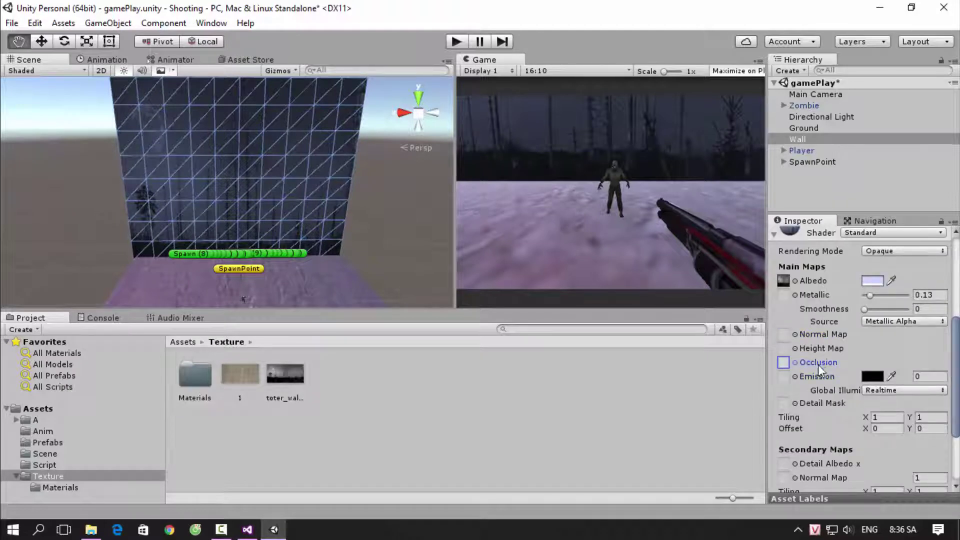
{"action": "scroll", "coordinate": [813, 384], "scroll_direction": "down", "scroll_amount": 3}
{"action": "left_click", "coordinate": [876, 334]}
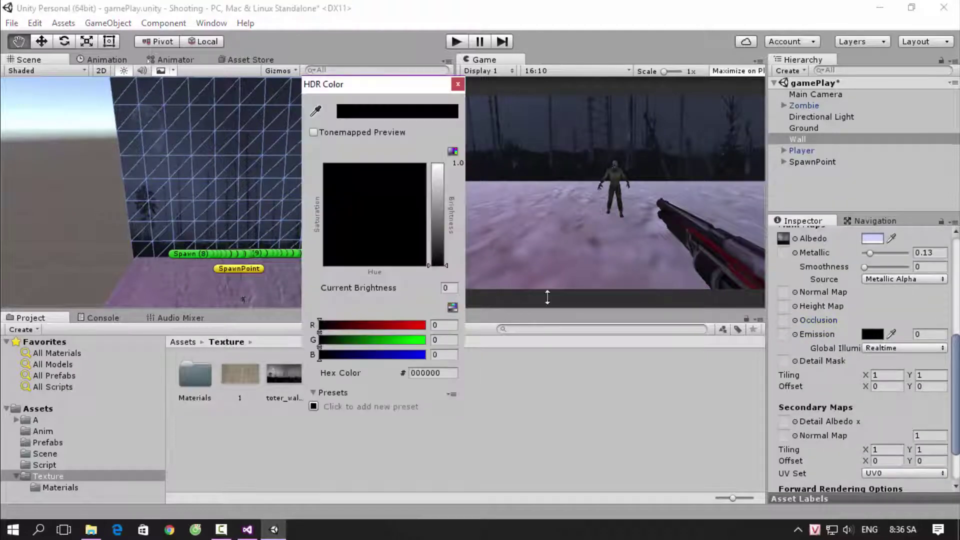
{"action": "left_click_drag", "start_coordinate": [404, 210], "coordinate": [376, 223]}
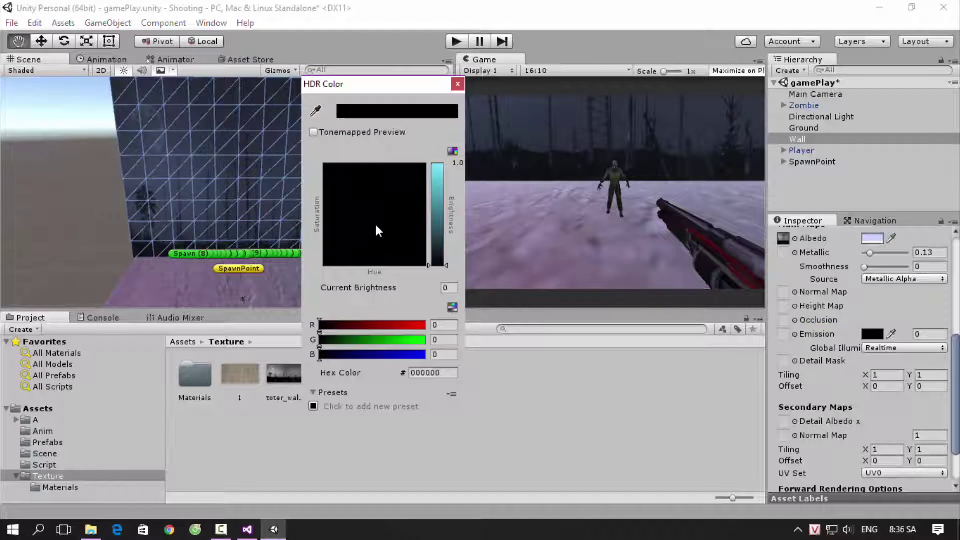
{"action": "left_click", "coordinate": [458, 84]}
{"action": "scroll", "coordinate": [877, 372], "scroll_direction": "down", "scroll_amount": 3}
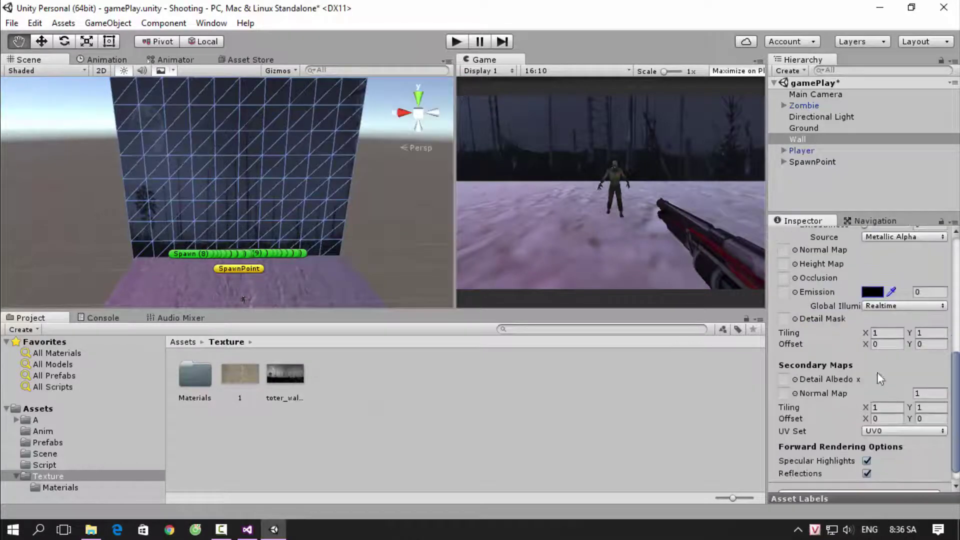
{"action": "left_click", "coordinate": [875, 306]}
{"action": "left_click", "coordinate": [882, 335]}
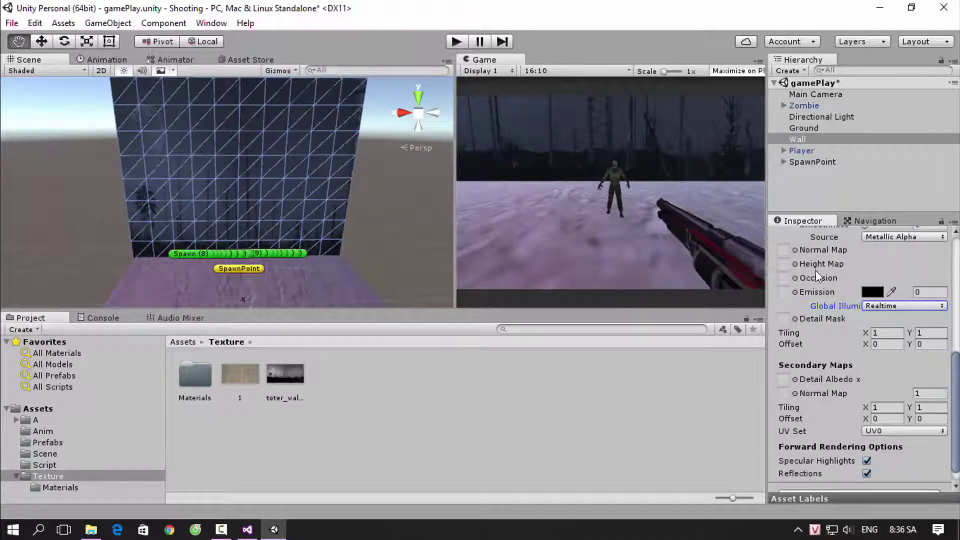
{"action": "scroll", "coordinate": [875, 313], "scroll_direction": "down", "scroll_amount": 2}
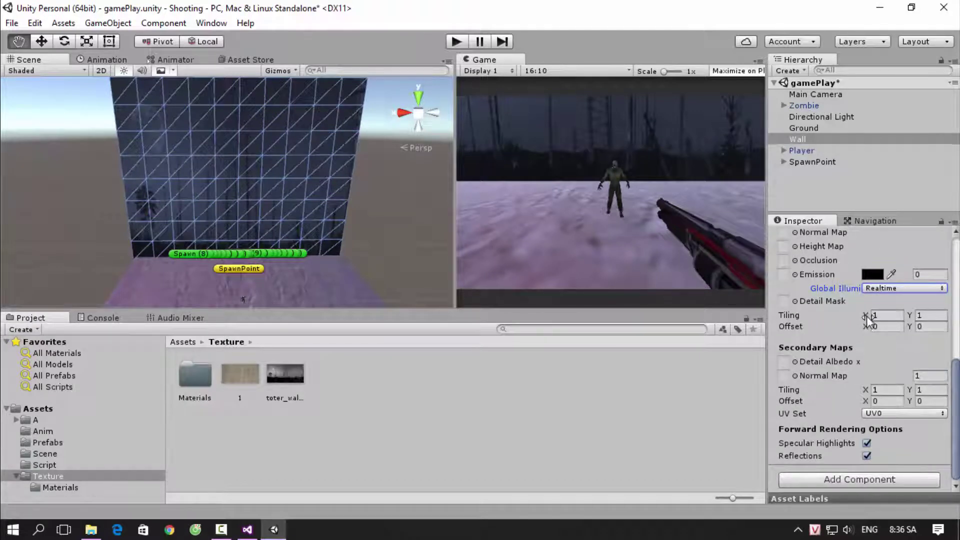
Try main-map X tiling values 1.72, 2, 20 and 5, settling back on 1.
{"action": "left_click_drag", "start_coordinate": [867, 317], "coordinate": [887, 323]}
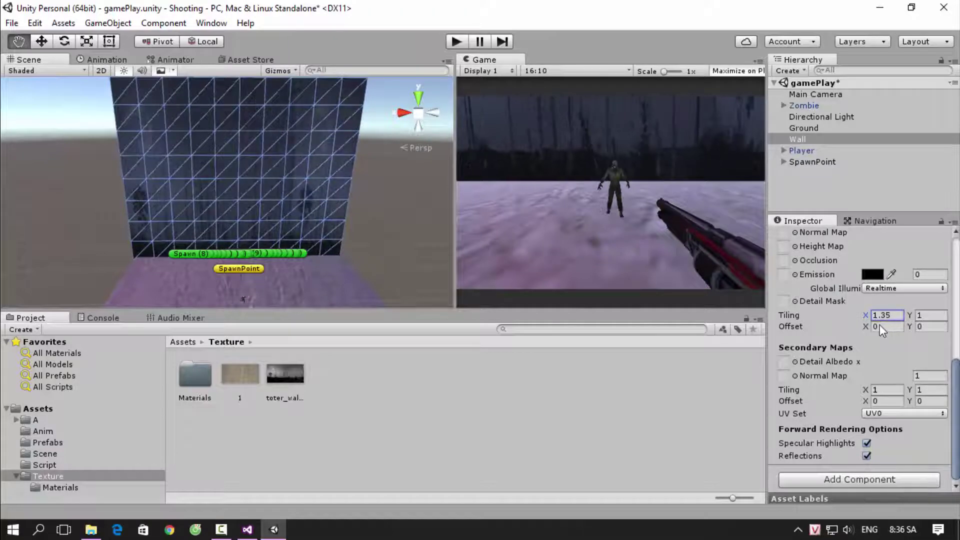
{"action": "type", "text": "1"}
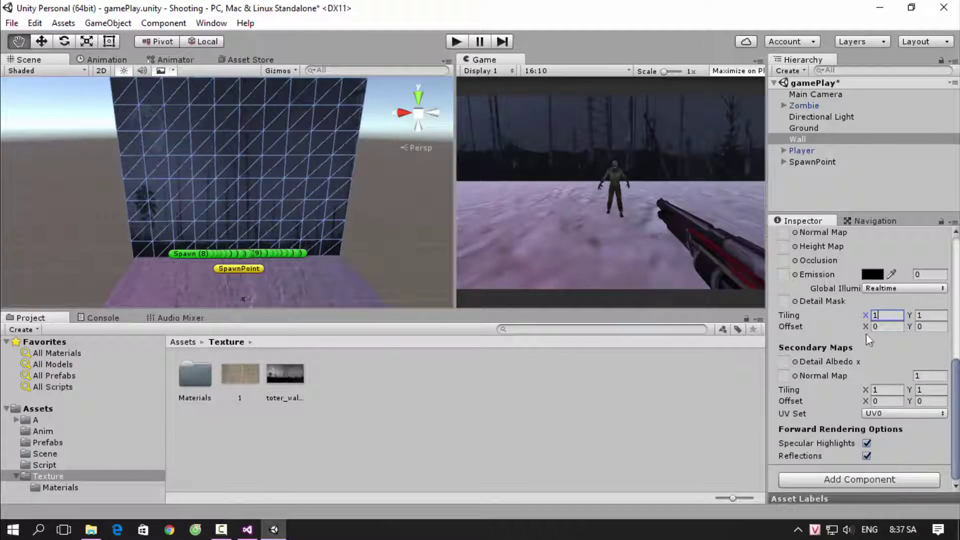
{"action": "key", "text": "BackSpace"}
{"action": "type", "text": "2"}
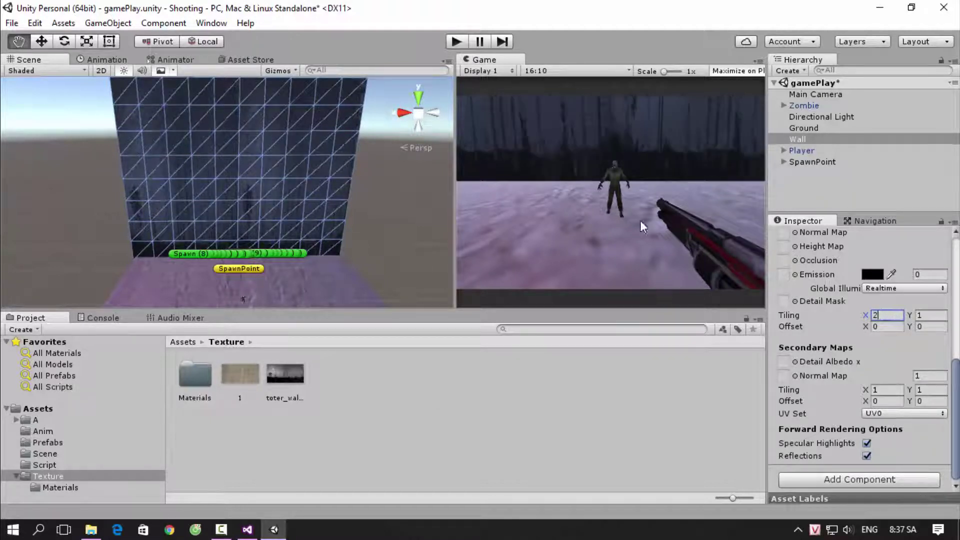
{"action": "left_click_drag", "start_coordinate": [260, 161], "coordinate": [262, 175]}
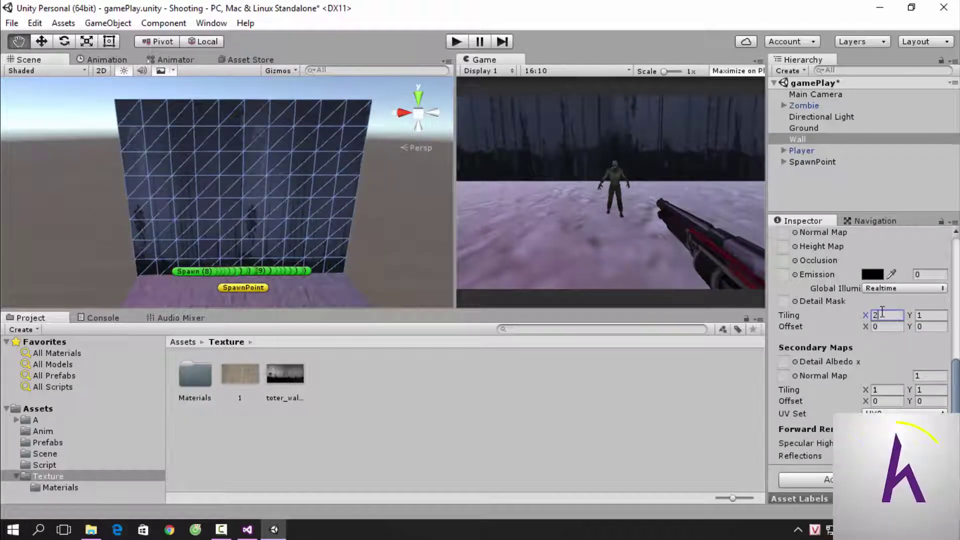
{"action": "type", "text": "20"}
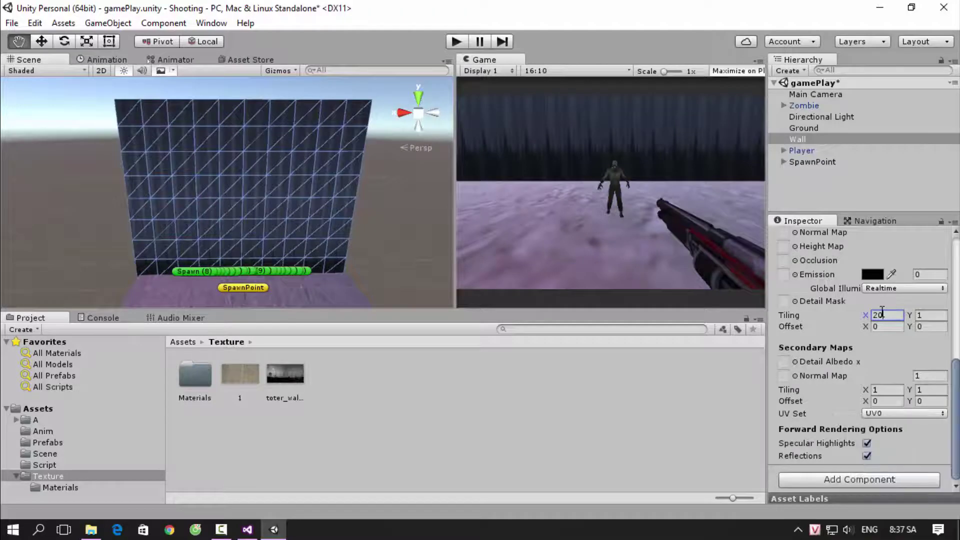
{"action": "key", "text": "BackSpace"}
{"action": "key", "text": "BackSpace"}
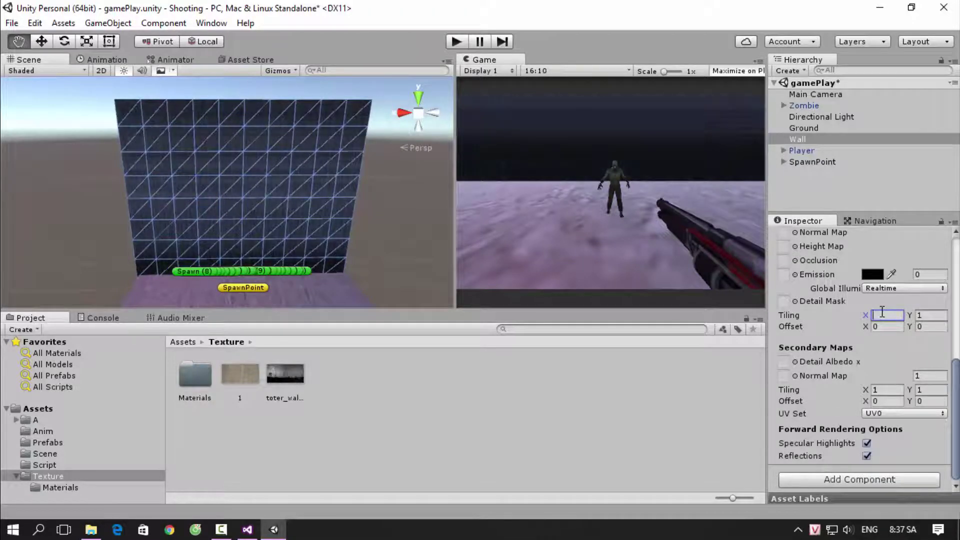
{"action": "type", "text": "5"}
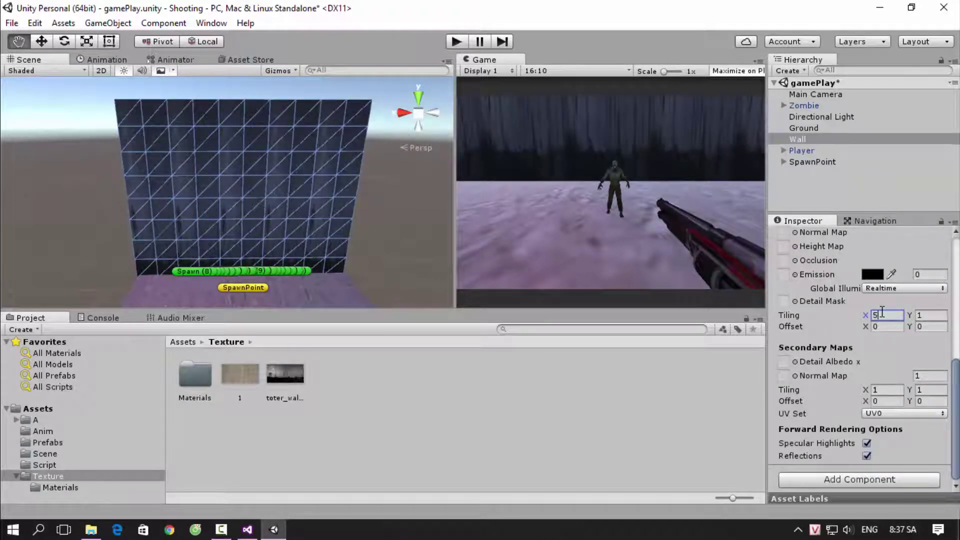
{"action": "key", "text": "BackSpace"}
{"action": "type", "text": "2"}
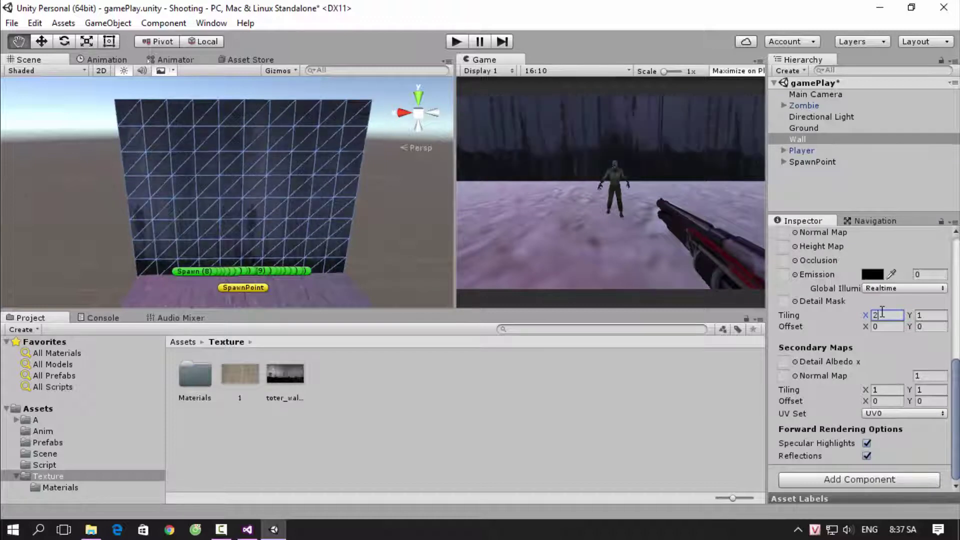
{"action": "key", "text": "BackSpace"}
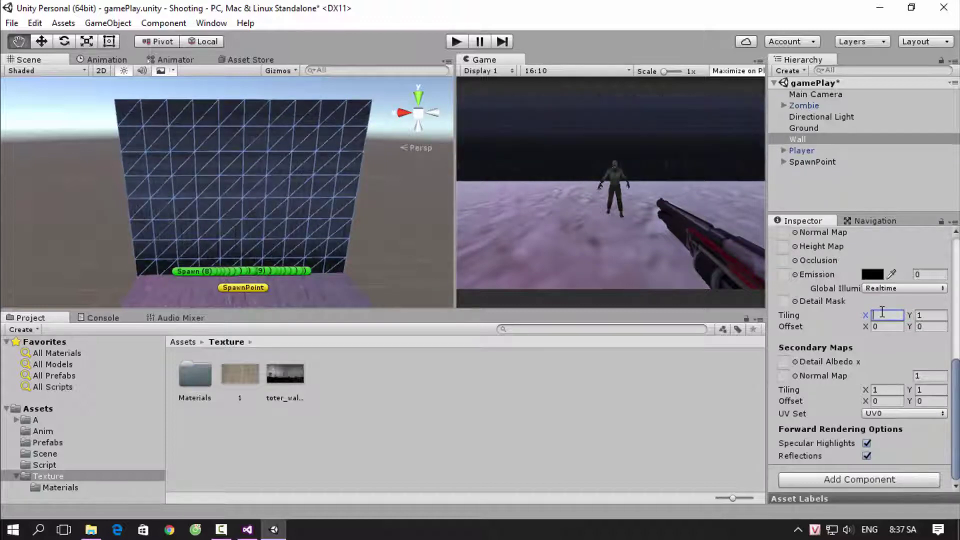
{"action": "type", "text": "1"}
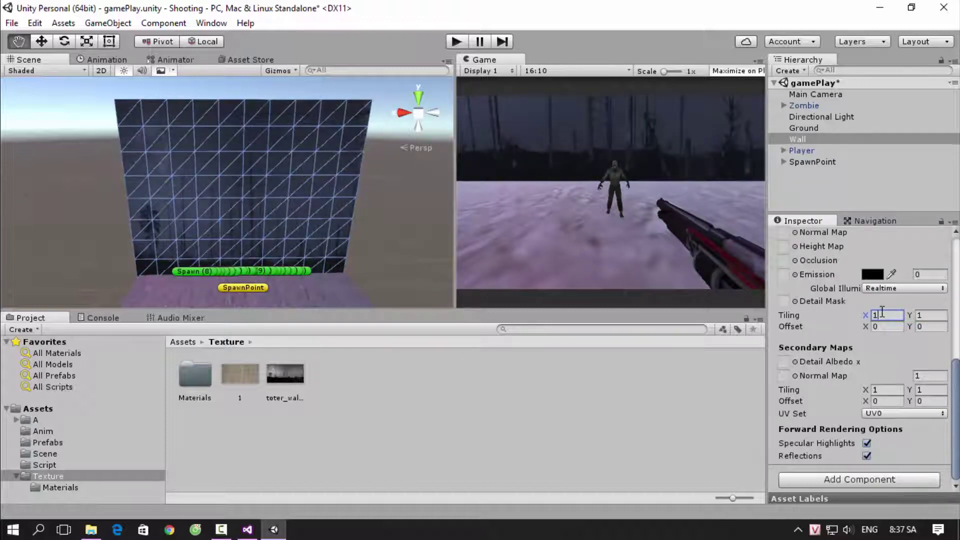
Edit the Y tiling, drag Offset X to shift the texture, then reset it to 0.
{"action": "left_click", "coordinate": [932, 315]}
{"action": "type", "text": "2"}
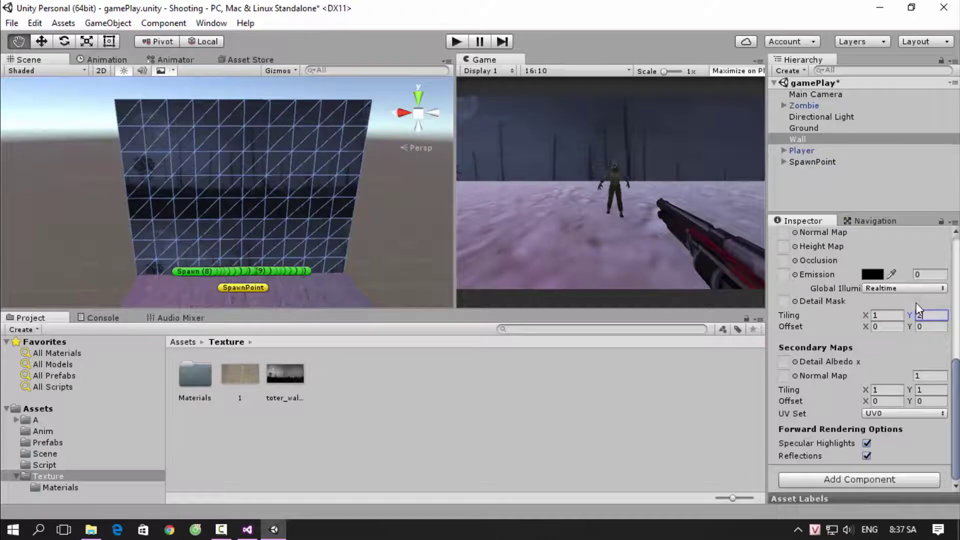
{"action": "type", "text": "1"}
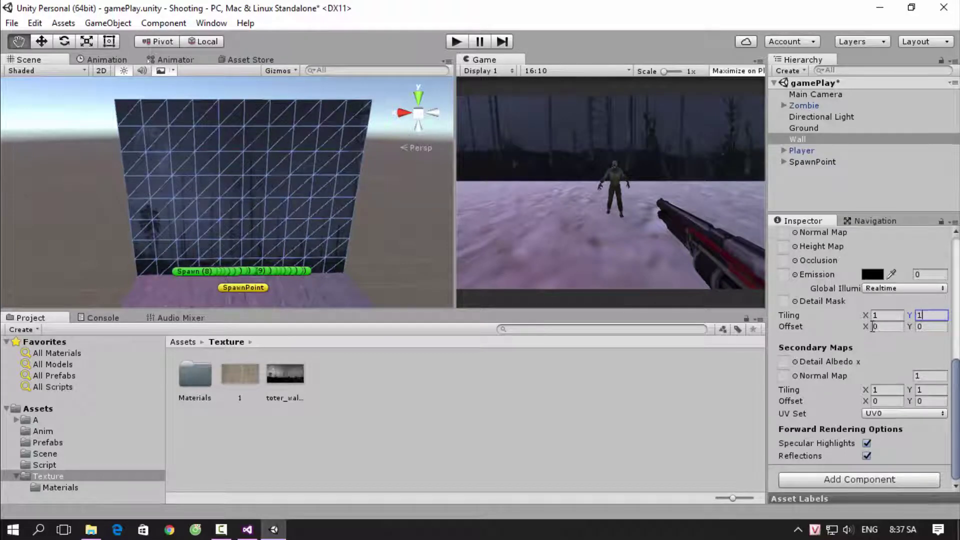
{"action": "mouse_move", "coordinate": [869, 326]}
{"action": "left_mouse_down"}
{"action": "mouse_move", "coordinate": [886, 336]}
{"action": "mouse_move", "coordinate": [840, 330]}
{"action": "left_mouse_up"}
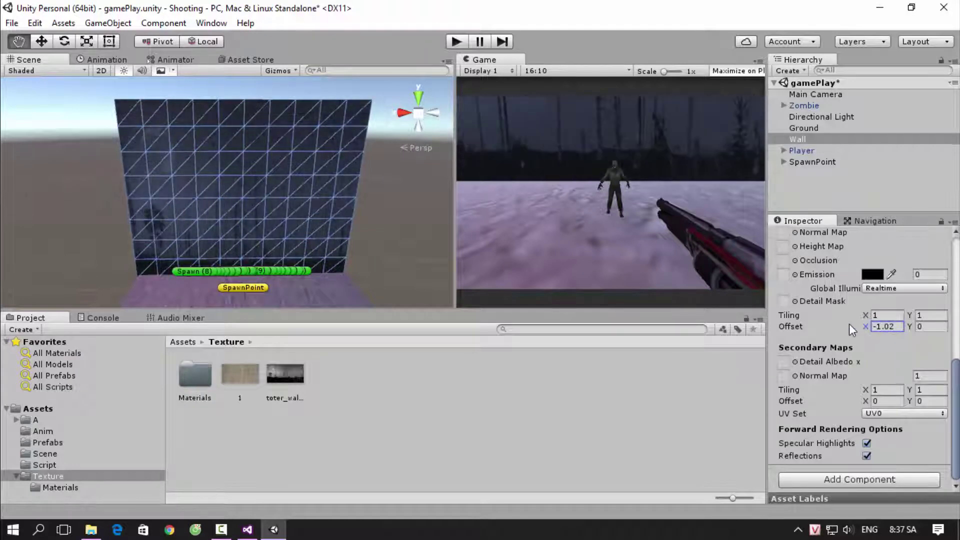
{"action": "left_click_drag", "start_coordinate": [839, 324], "coordinate": [777, 335]}
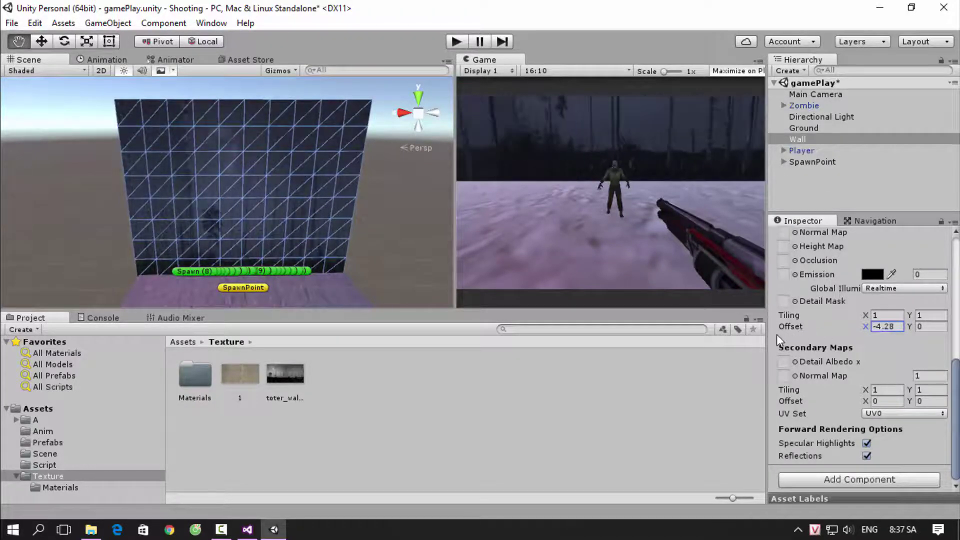
{"action": "left_click", "coordinate": [896, 332]}
{"action": "type", "text": "0"}
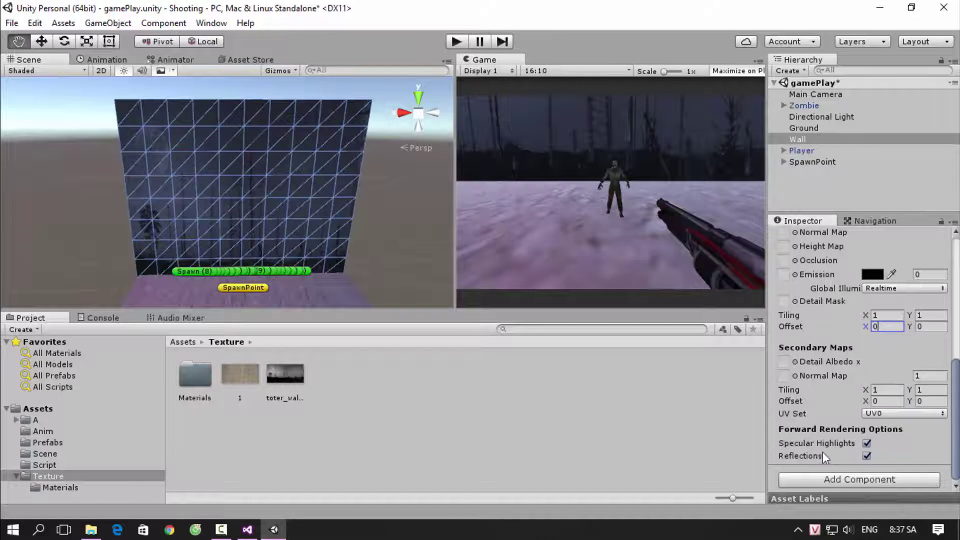
Turn off Specular Highlights and switch the wall material to Mobile/Bumped Diffuse.
{"action": "left_click", "coordinate": [869, 444]}
{"action": "left_click", "coordinate": [867, 455]}
{"action": "scroll", "coordinate": [888, 365], "scroll_direction": "up", "scroll_amount": 5}
{"action": "scroll", "coordinate": [886, 368], "scroll_direction": "up", "scroll_amount": 1}
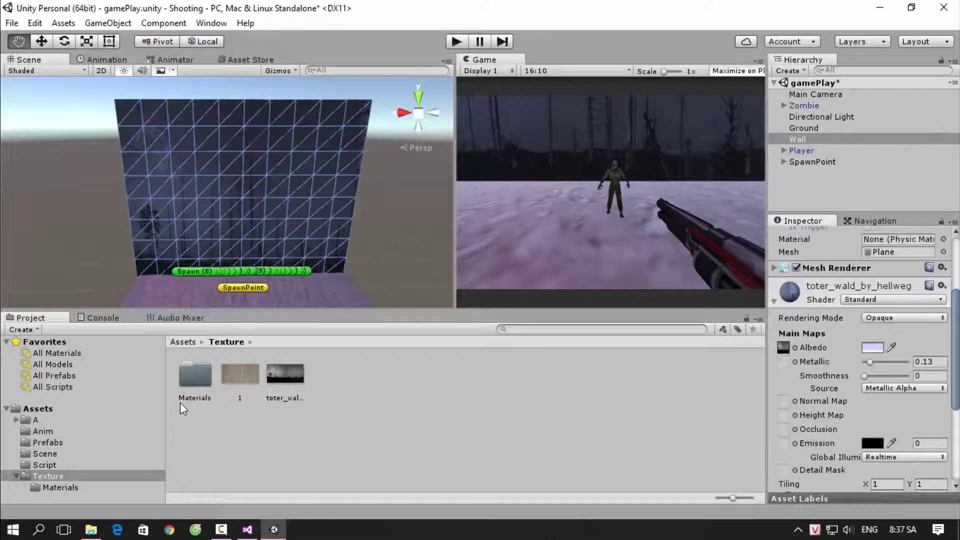
{"action": "left_click", "coordinate": [857, 299]}
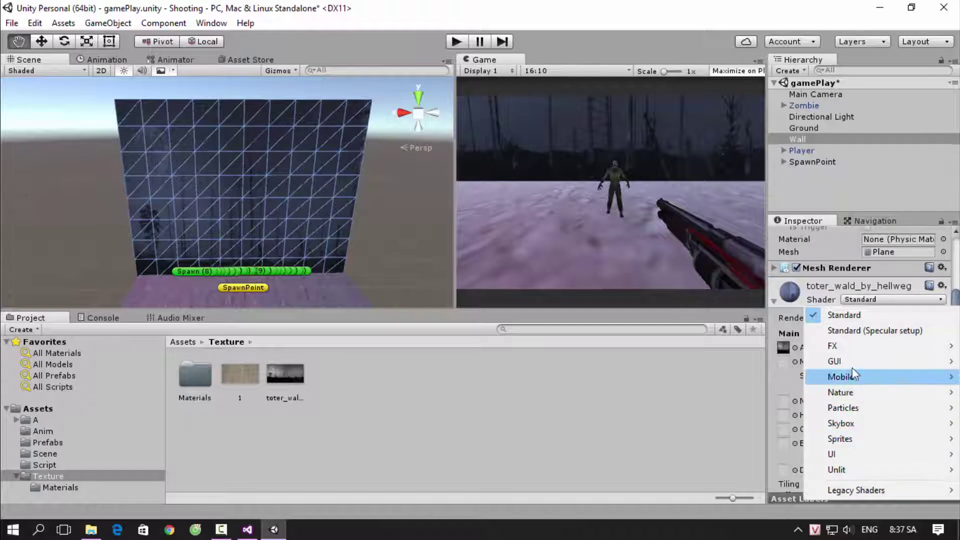
{"action": "mouse_move", "coordinate": [883, 389]}
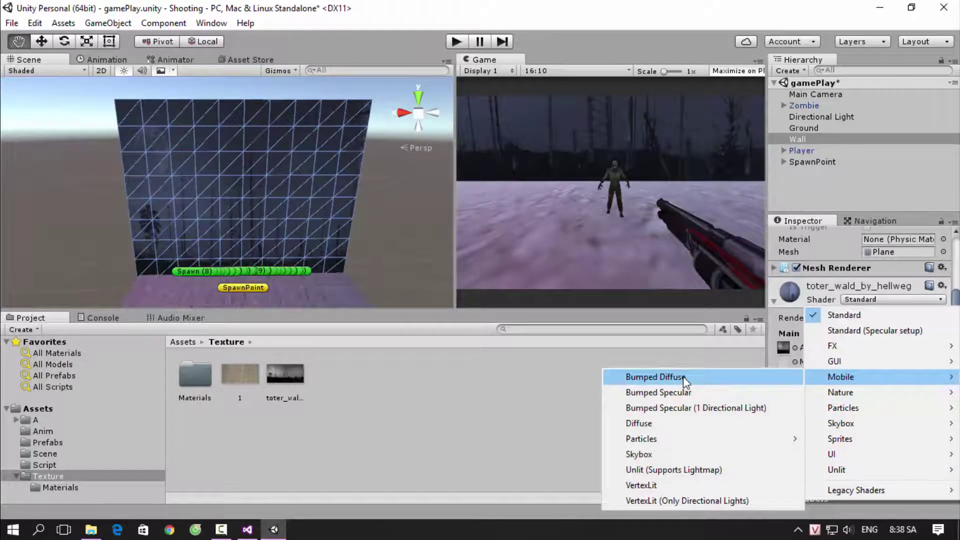
{"action": "left_click", "coordinate": [690, 375]}
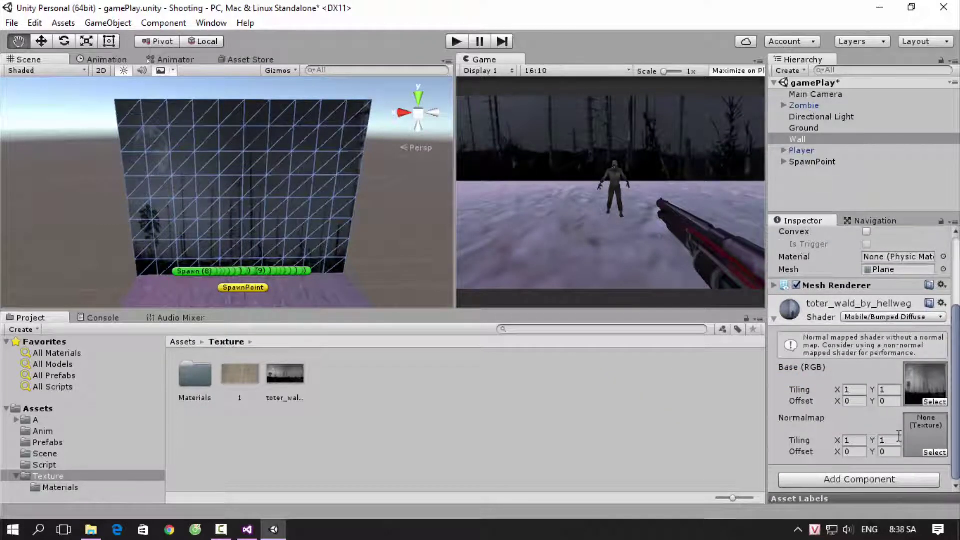
Assign 5_n as the Normalmap texture and fix it to import as a normal map.
{"action": "left_click", "coordinate": [930, 454]}
{"action": "left_click", "coordinate": [674, 301]}
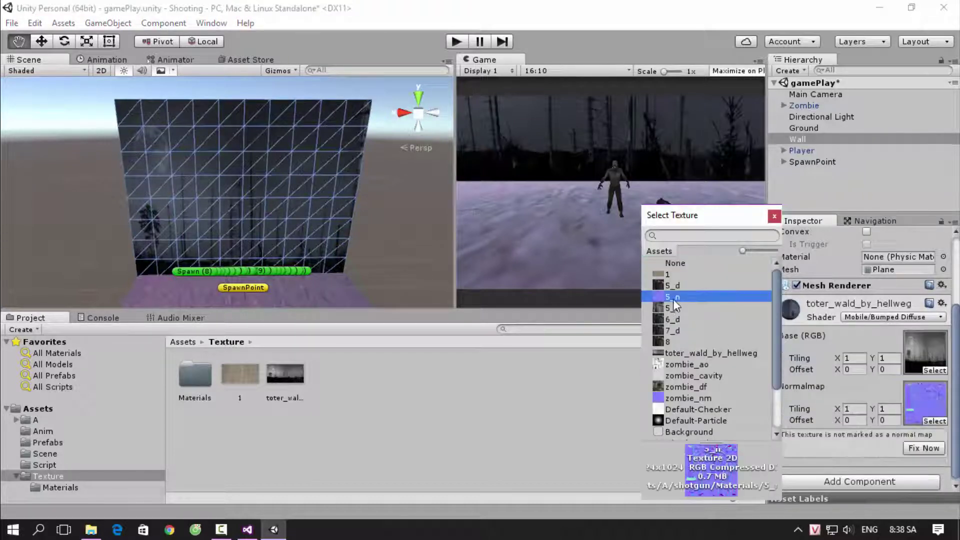
{"action": "double_click", "coordinate": [673, 300]}
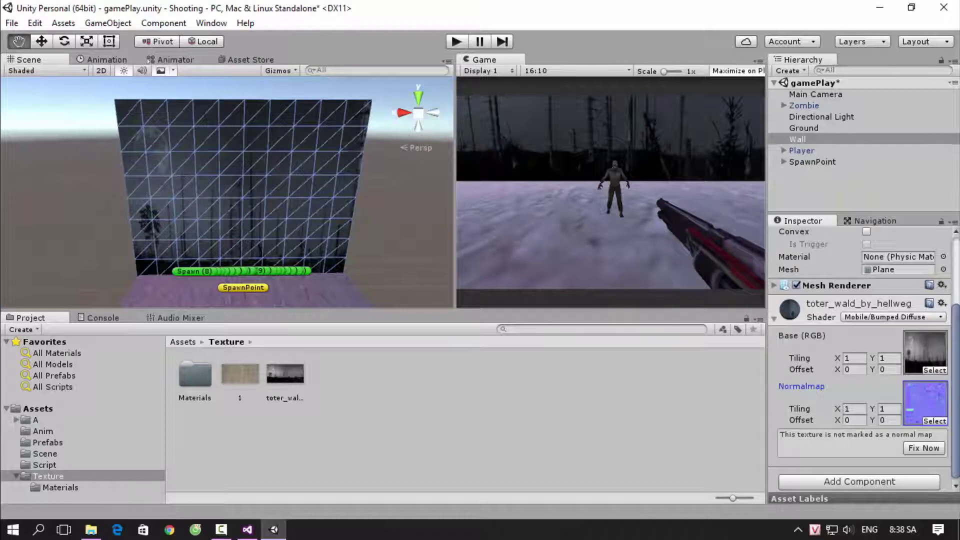
{"action": "left_click", "coordinate": [928, 449]}
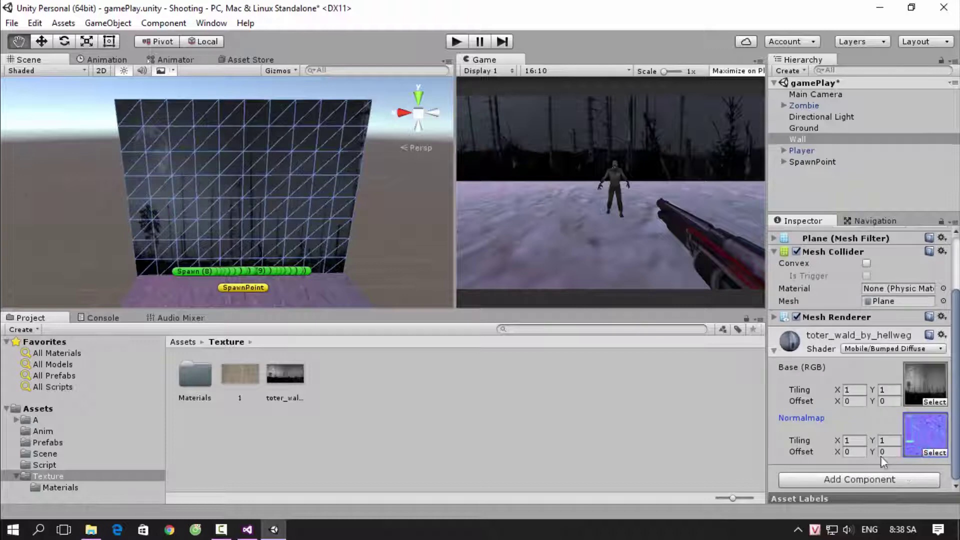
Return the wall material to the Standard shader and zoom the Scene view to inspect the wall.
{"action": "left_click_drag", "start_coordinate": [331, 263], "coordinate": [339, 275]}
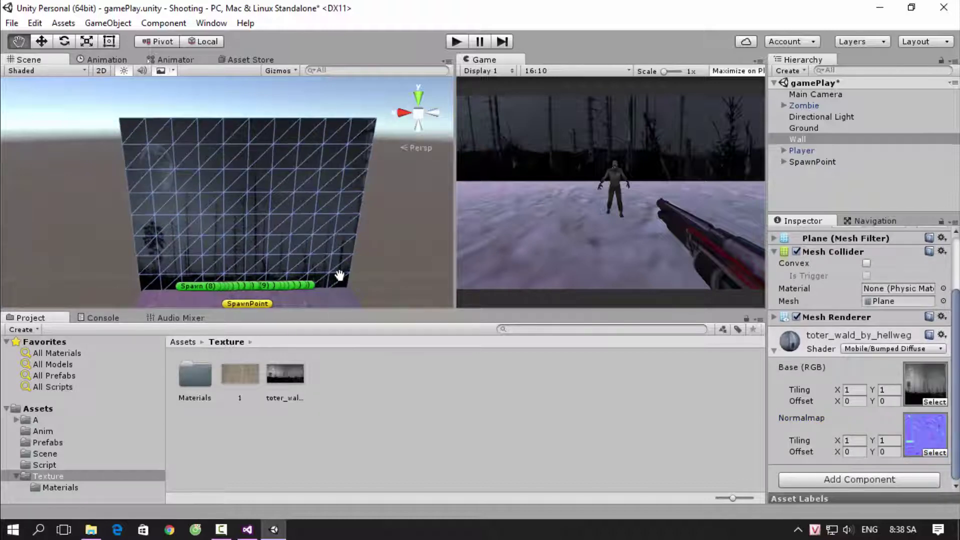
{"action": "left_click", "coordinate": [885, 350]}
{"action": "left_click", "coordinate": [851, 172]}
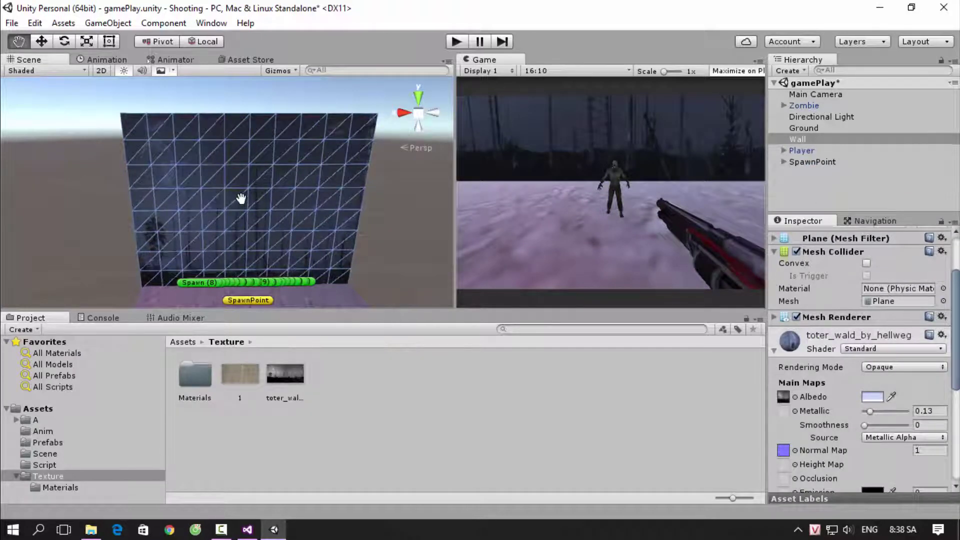
{"action": "scroll", "coordinate": [243, 201], "scroll_direction": "up", "scroll_amount": 1}
{"action": "scroll", "coordinate": [245, 205], "scroll_direction": "up", "scroll_amount": 2}
{"action": "scroll", "coordinate": [243, 204], "scroll_direction": "up", "scroll_amount": 2}
{"action": "scroll", "coordinate": [143, 150], "scroll_direction": "up", "scroll_amount": 2}
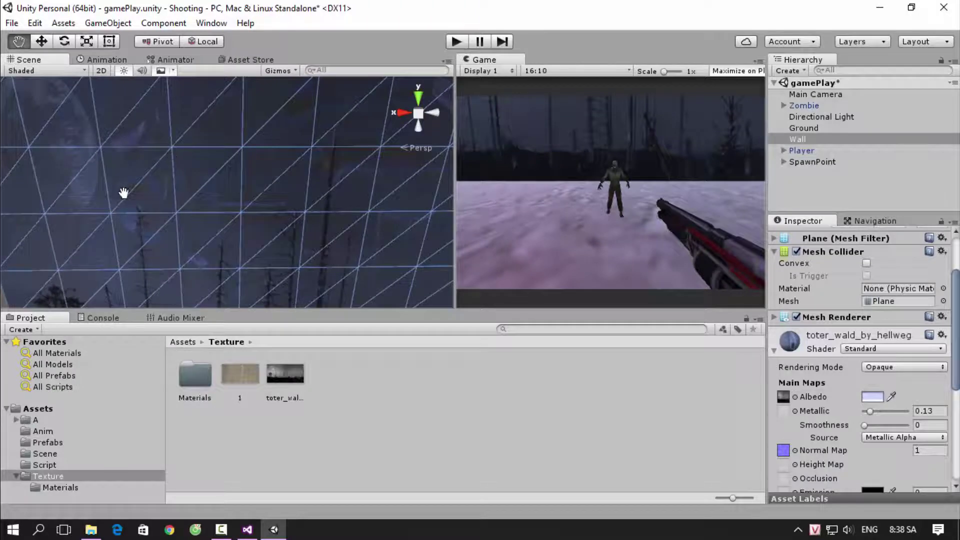
{"action": "scroll", "coordinate": [327, 188], "scroll_direction": "down", "scroll_amount": 5}
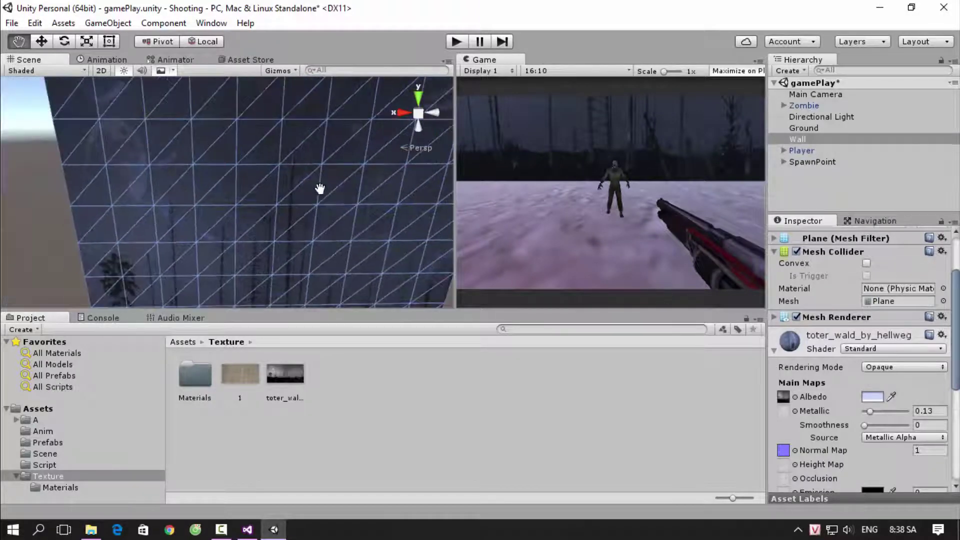
{"action": "scroll", "coordinate": [362, 231], "scroll_direction": "down", "scroll_amount": 3}
{"action": "scroll", "coordinate": [334, 188], "scroll_direction": "down", "scroll_amount": 2}
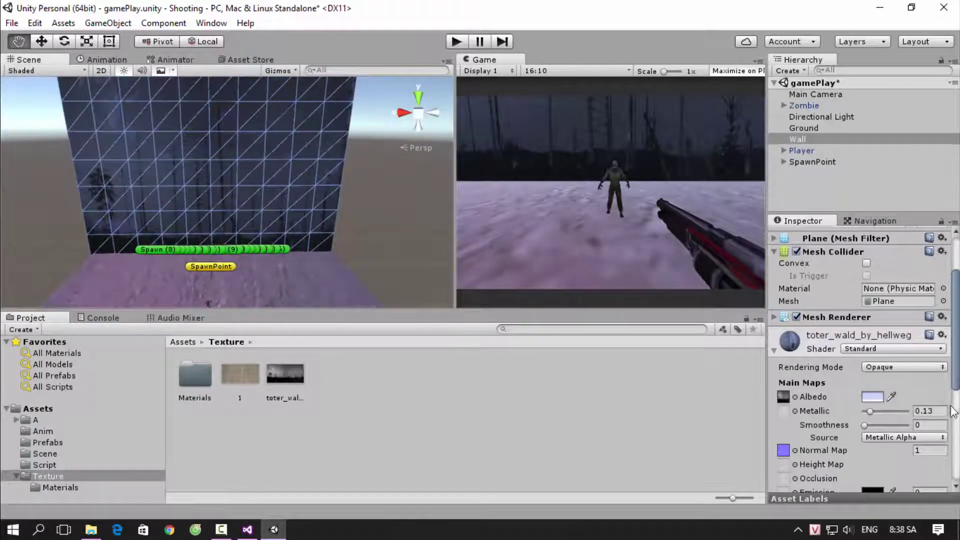
Duplicate the forest backdrop texture and rename the copy 'toter_wald_by_hellweg normal_map'.
{"action": "left_click", "coordinate": [289, 369]}
{"action": "left_click", "coordinate": [454, 424]}
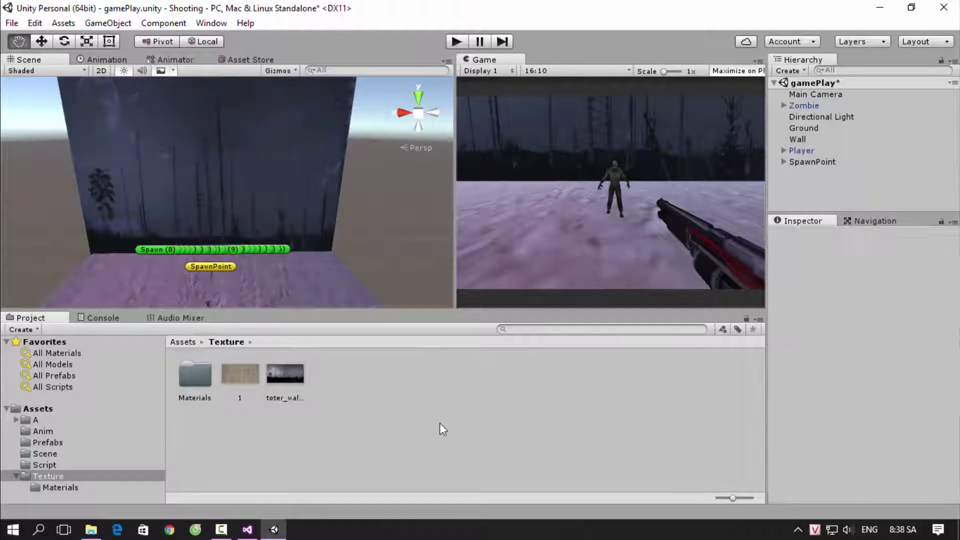
{"action": "left_click", "coordinate": [302, 369]}
{"action": "key", "text": "ctrl+d"}
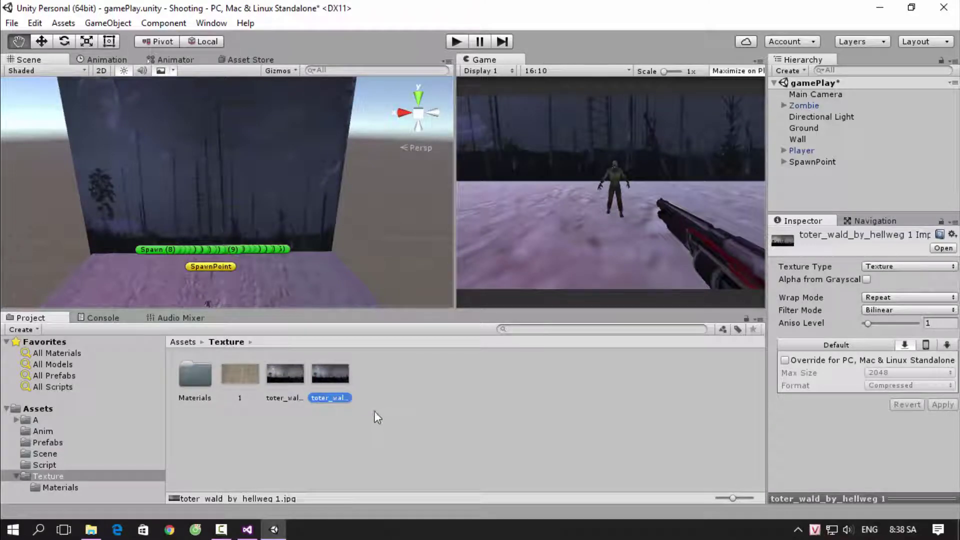
{"action": "left_click", "coordinate": [285, 375]}
{"action": "left_click", "coordinate": [338, 383]}
{"action": "left_click", "coordinate": [338, 384]}
{"action": "left_click", "coordinate": [350, 400]}
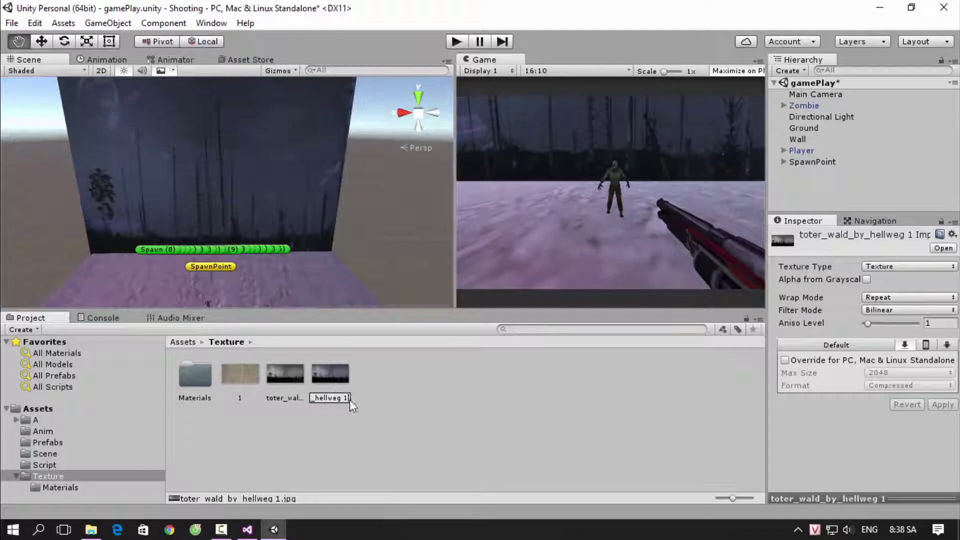
{"action": "key", "text": "BackSpace"}
{"action": "type", "text": "rmal_map"}
{"action": "key", "text": "Return"}
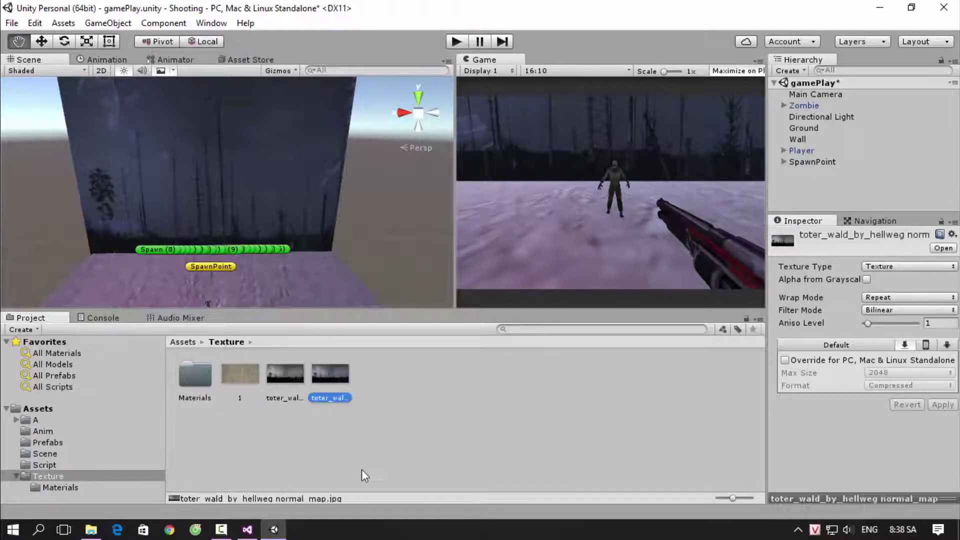
Set the copy's Texture Type to Normal map and apply the import settings.
{"action": "left_click", "coordinate": [911, 266]}
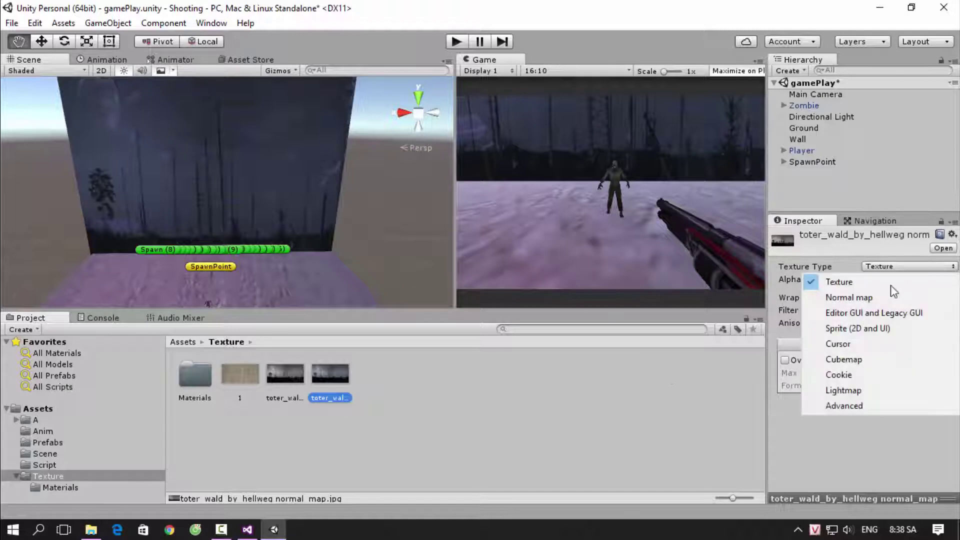
{"action": "left_click", "coordinate": [875, 299]}
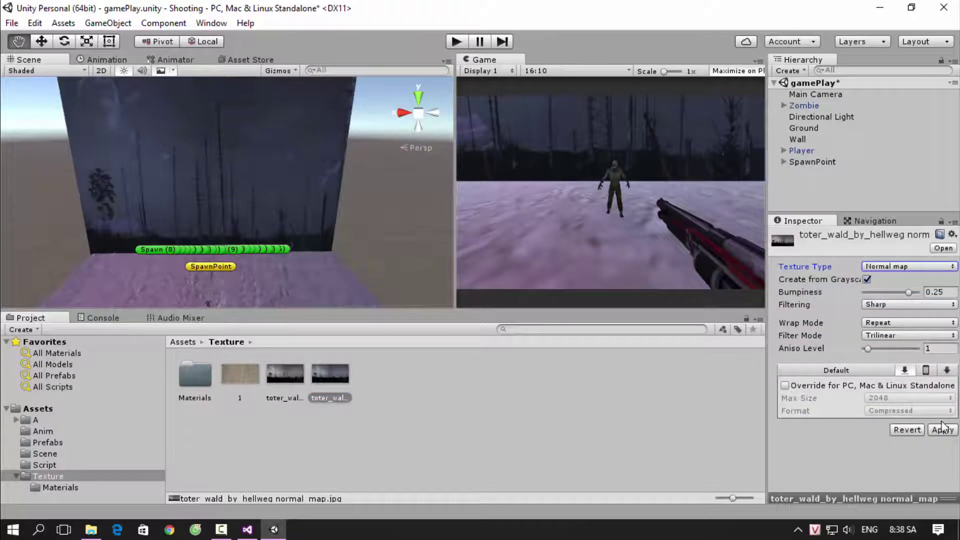
{"action": "left_click", "coordinate": [944, 430]}
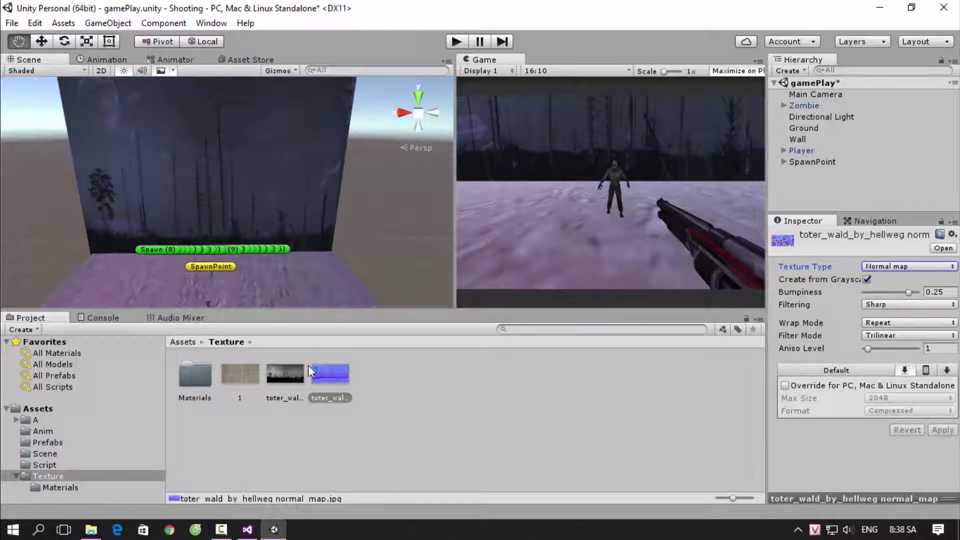
{"action": "double_click", "coordinate": [187, 385]}
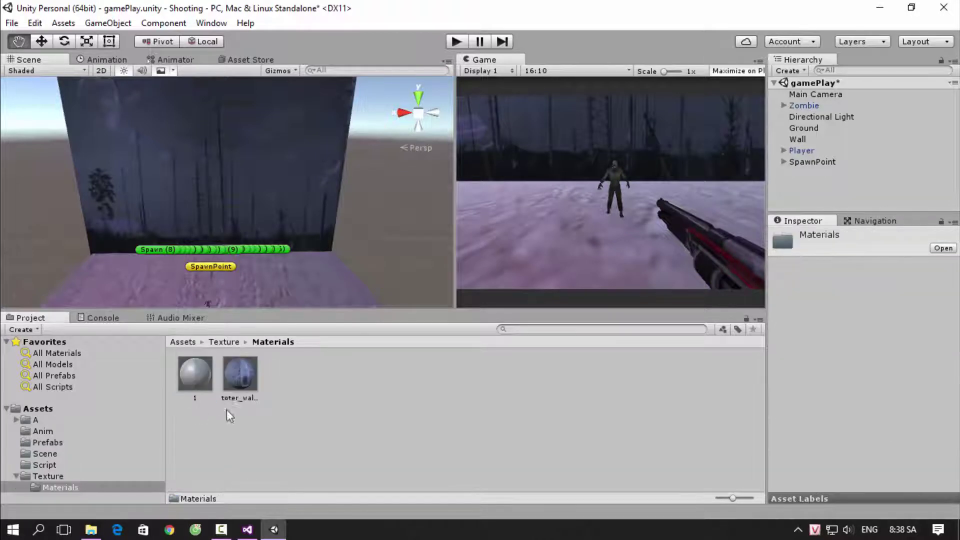
Assign the toter_wald_by_hellweg normal_map texture to the toter_wald_by_hellweg material's Normal Map slot.
{"action": "left_click", "coordinate": [241, 376]}
{"action": "left_click", "coordinate": [795, 350]}
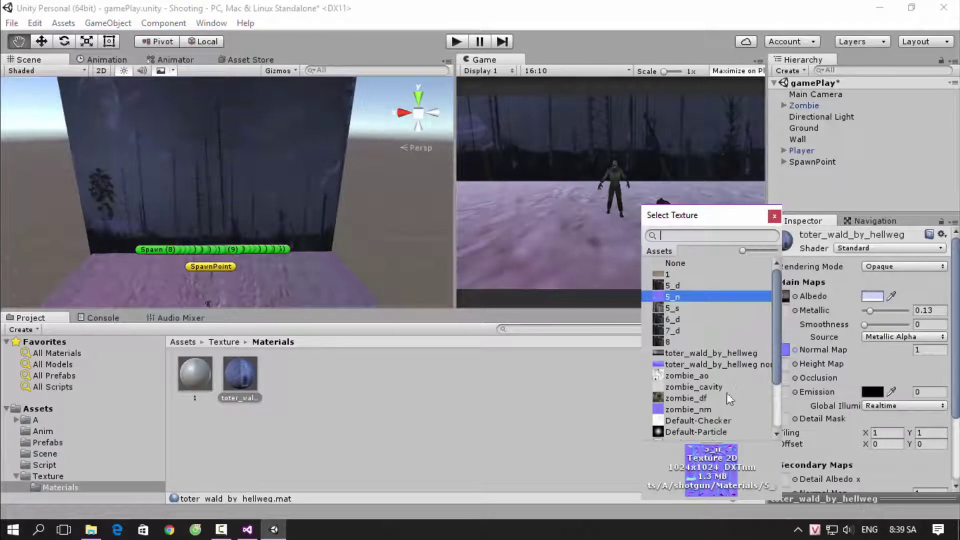
{"action": "double_click", "coordinate": [736, 364]}
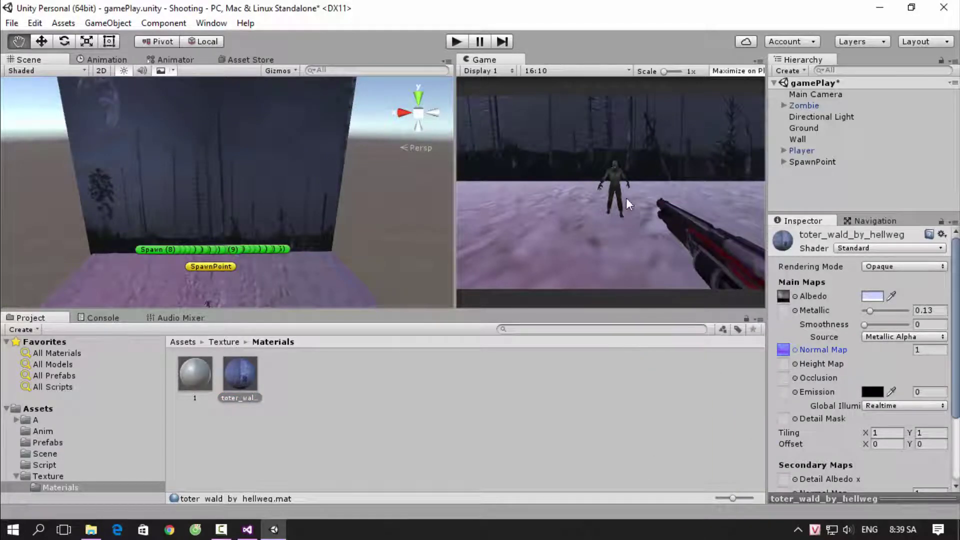
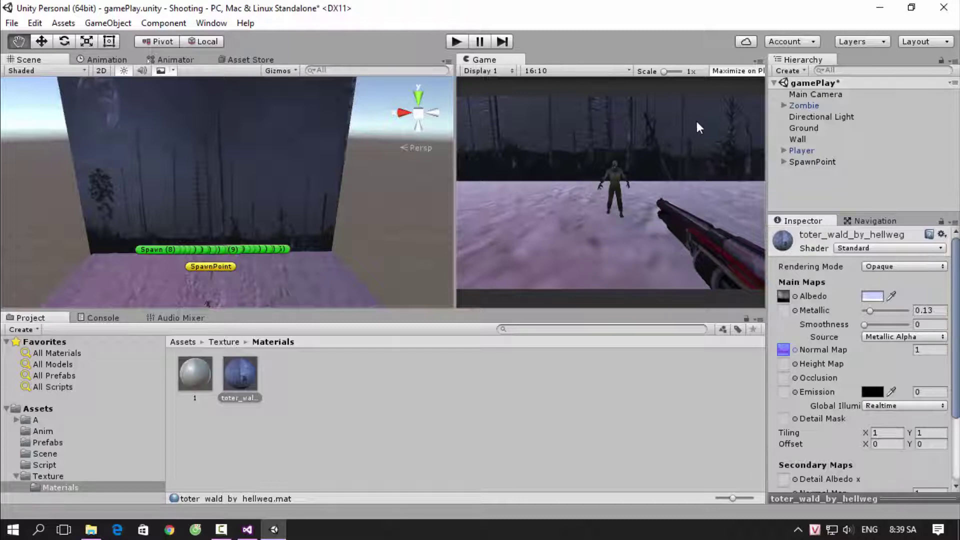
In the Texture folder, set the toter_wald_by_hellweg normal map's Filtering to Smooth and apply.
{"action": "scroll", "coordinate": [304, 246], "scroll_direction": "up", "scroll_amount": 3}
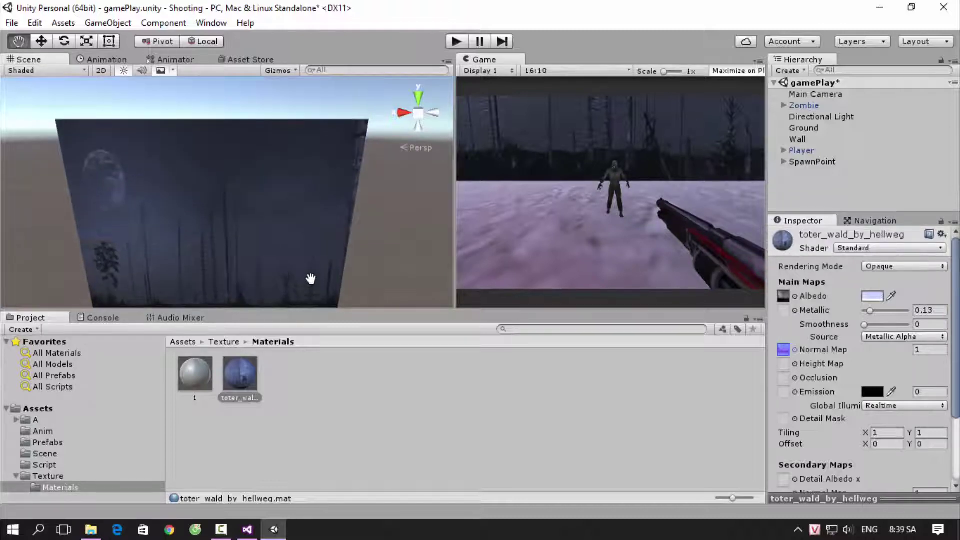
{"action": "scroll", "coordinate": [338, 204], "scroll_direction": "down", "scroll_amount": 5}
{"action": "scroll", "coordinate": [305, 246], "scroll_direction": "up", "scroll_amount": 3}
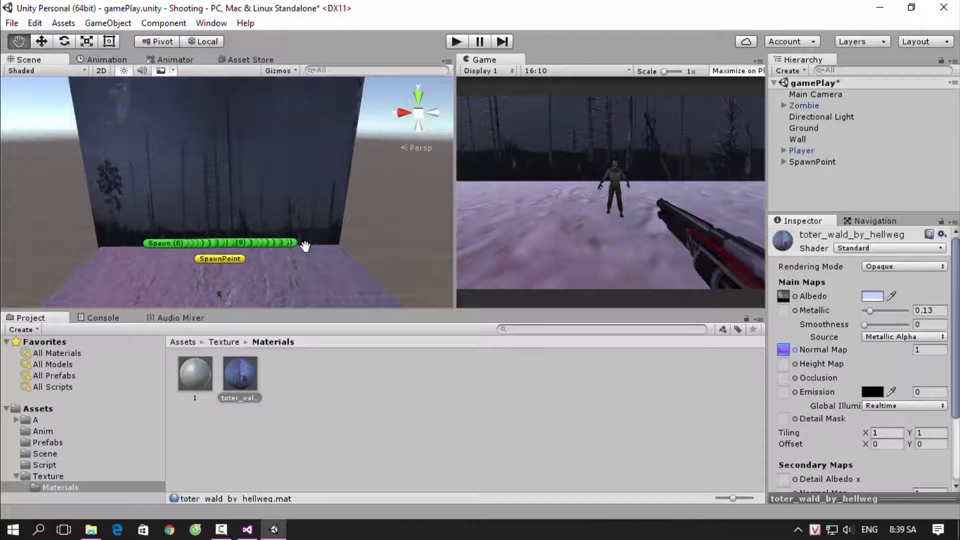
{"action": "left_click", "coordinate": [46, 476]}
{"action": "left_click", "coordinate": [289, 383]}
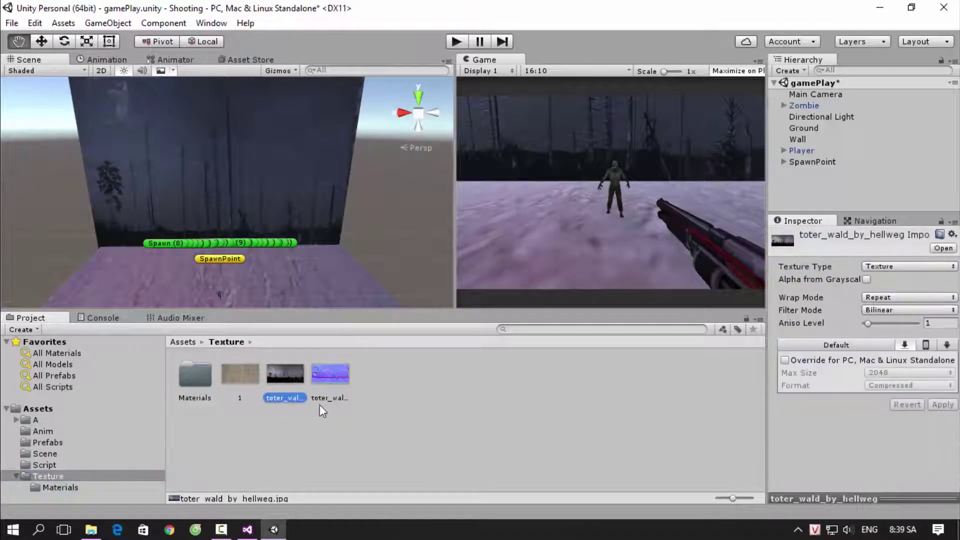
{"action": "left_click", "coordinate": [319, 380]}
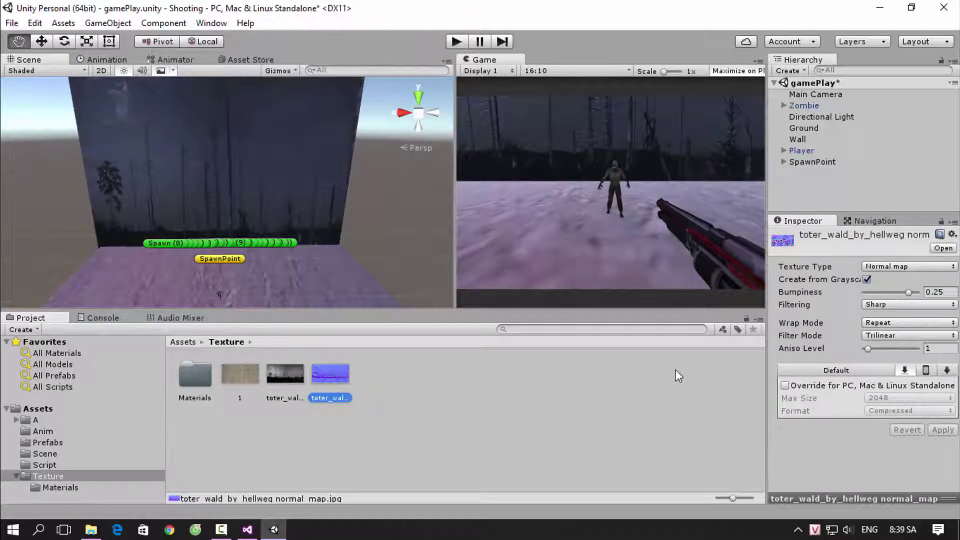
{"action": "left_click", "coordinate": [905, 304]}
{"action": "left_click", "coordinate": [894, 336]}
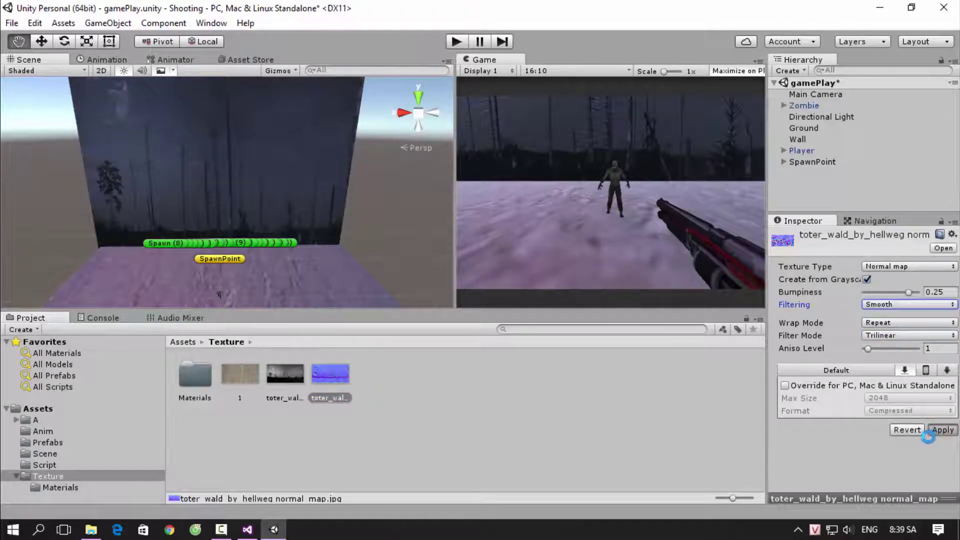
{"action": "left_click", "coordinate": [929, 433]}
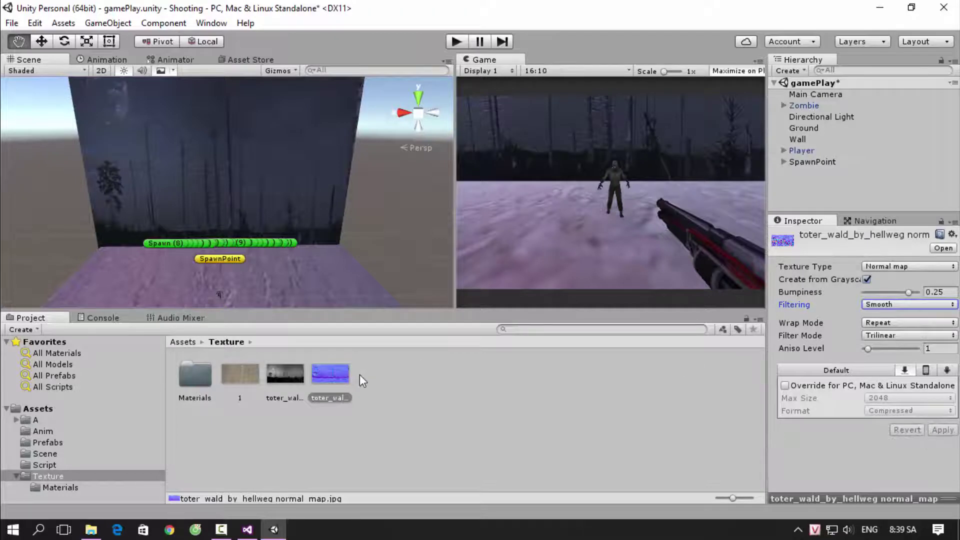
Switch the toter_wald_by_hellweg wall material to the Mobile Bumped Diffuse shader.
{"action": "double_click", "coordinate": [182, 386]}
{"action": "left_click", "coordinate": [244, 373]}
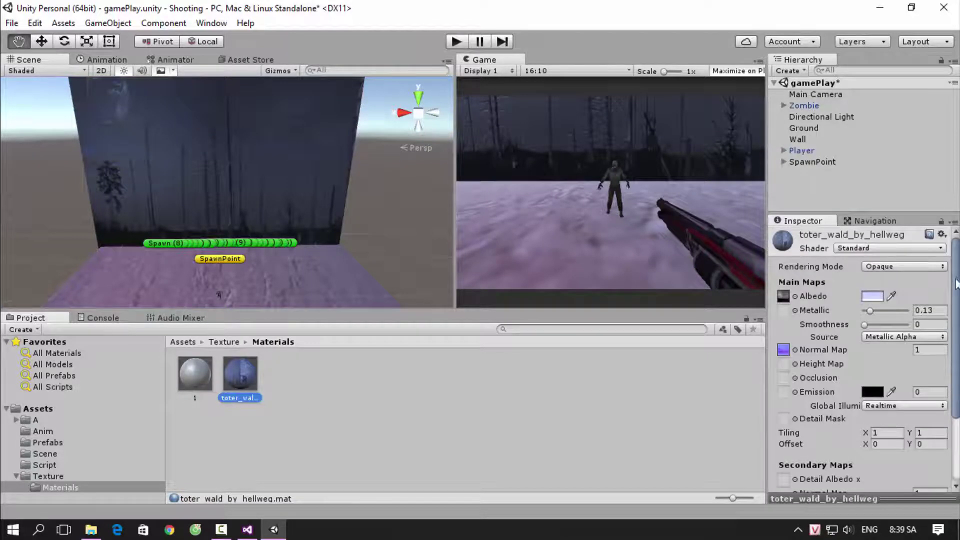
{"action": "left_click", "coordinate": [898, 249]}
{"action": "mouse_move", "coordinate": [868, 333]}
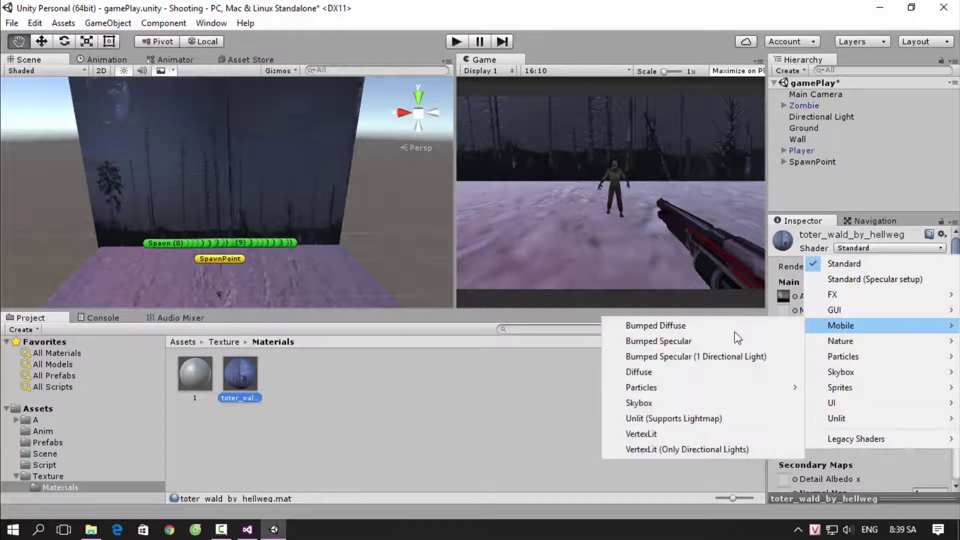
{"action": "left_click", "coordinate": [736, 326]}
Change the wall material to Mobile Bumped Specular and adjust Shininess from 1 down to about 0.1.
{"action": "left_click", "coordinate": [899, 250]}
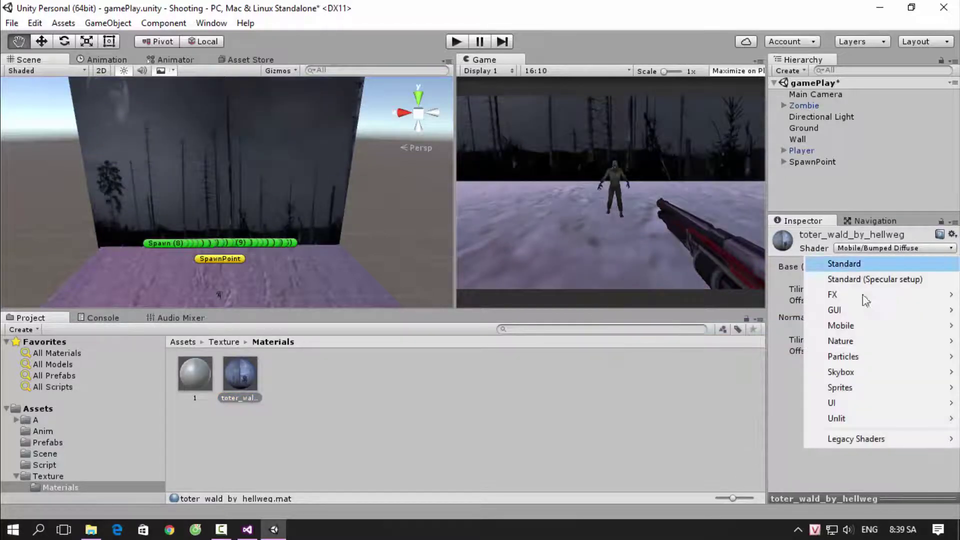
{"action": "mouse_move", "coordinate": [868, 325]}
{"action": "left_click", "coordinate": [702, 343]}
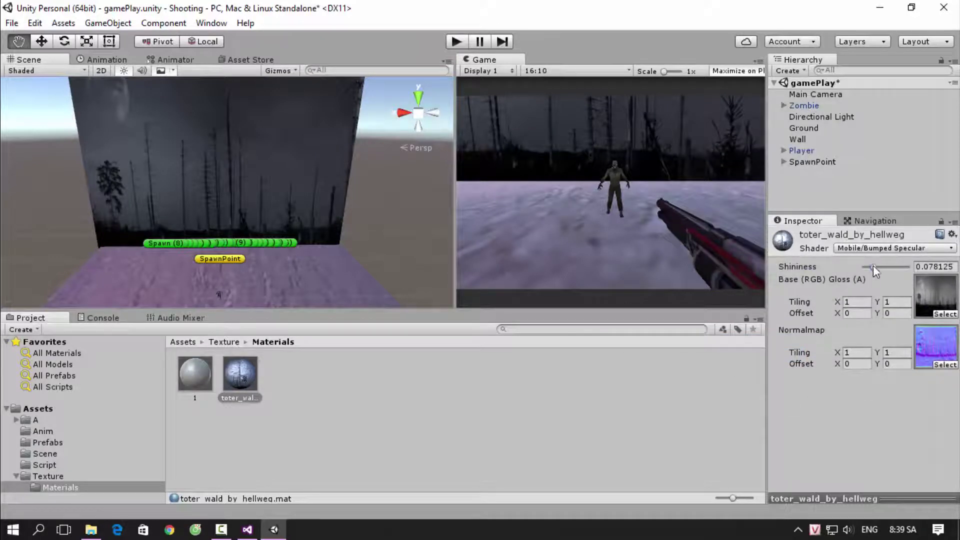
{"action": "left_click_drag", "start_coordinate": [873, 265], "coordinate": [917, 273]}
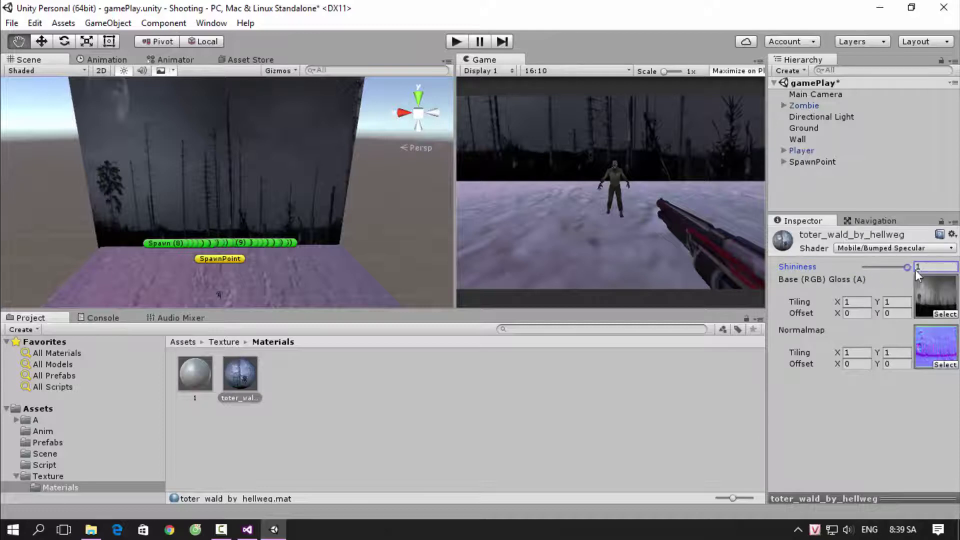
{"action": "type", "text": "0.17"}
{"action": "mouse_move", "coordinate": [916, 269]}
{"action": "left_mouse_down"}
{"action": "mouse_move", "coordinate": [752, 266]}
{"action": "mouse_move", "coordinate": [895, 287]}
{"action": "left_mouse_up"}
Switch the wall material to Mobile Bumped Specular (1 Directional Light).
{"action": "left_click", "coordinate": [891, 247]}
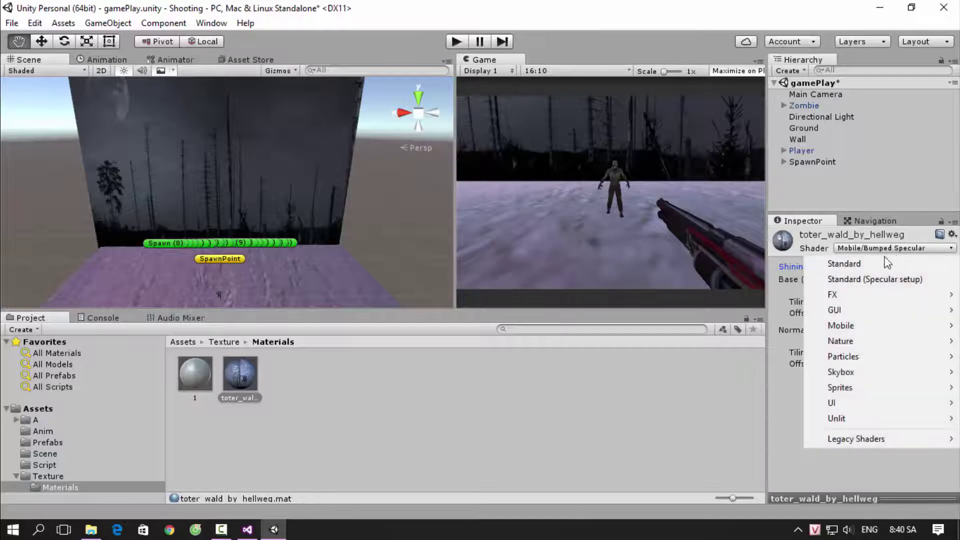
{"action": "mouse_move", "coordinate": [861, 326]}
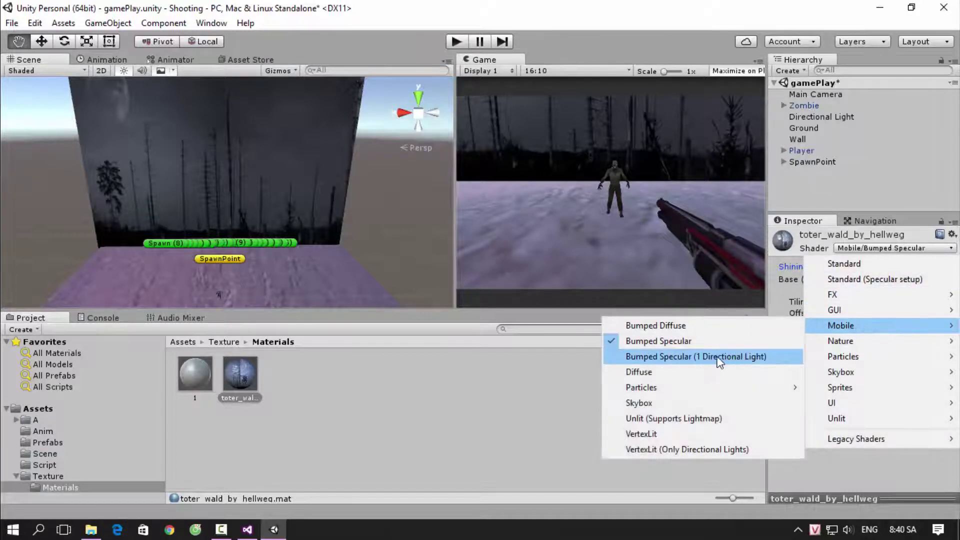
{"action": "left_click", "coordinate": [700, 358]}
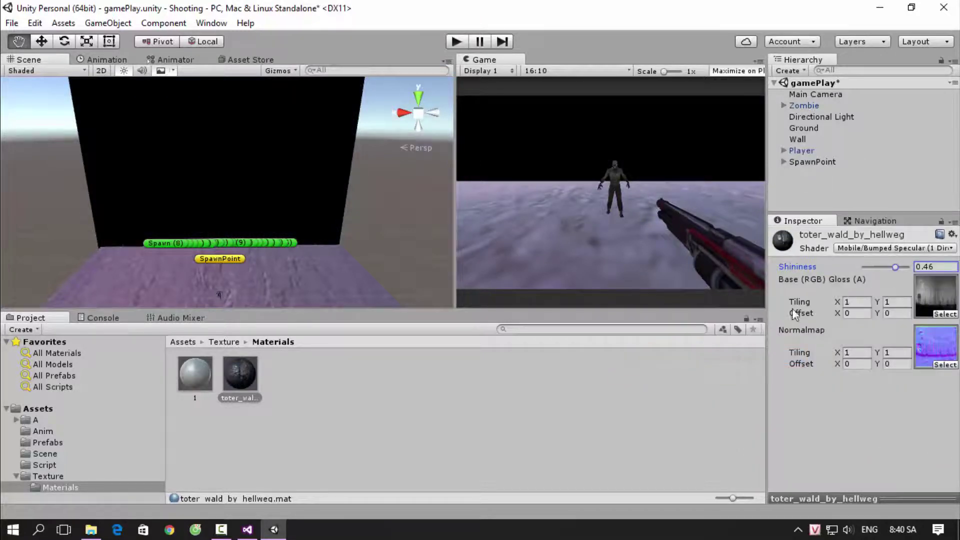
{"action": "left_click", "coordinate": [890, 248]}
Switch the wall material to Mobile Diffuse and set Tiling X to 1.83.
{"action": "mouse_move", "coordinate": [832, 325]}
{"action": "left_click", "coordinate": [678, 374]}
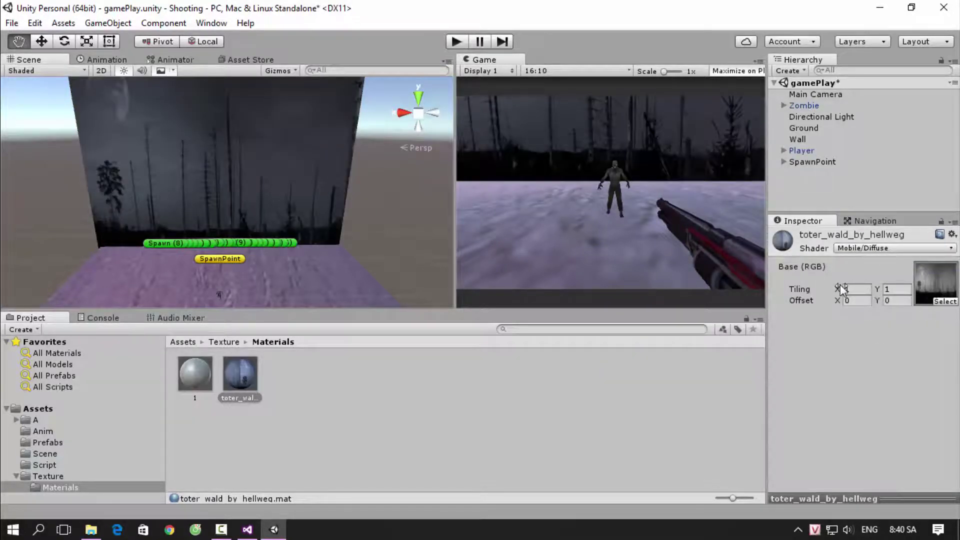
{"action": "left_click_drag", "start_coordinate": [843, 289], "coordinate": [863, 290]}
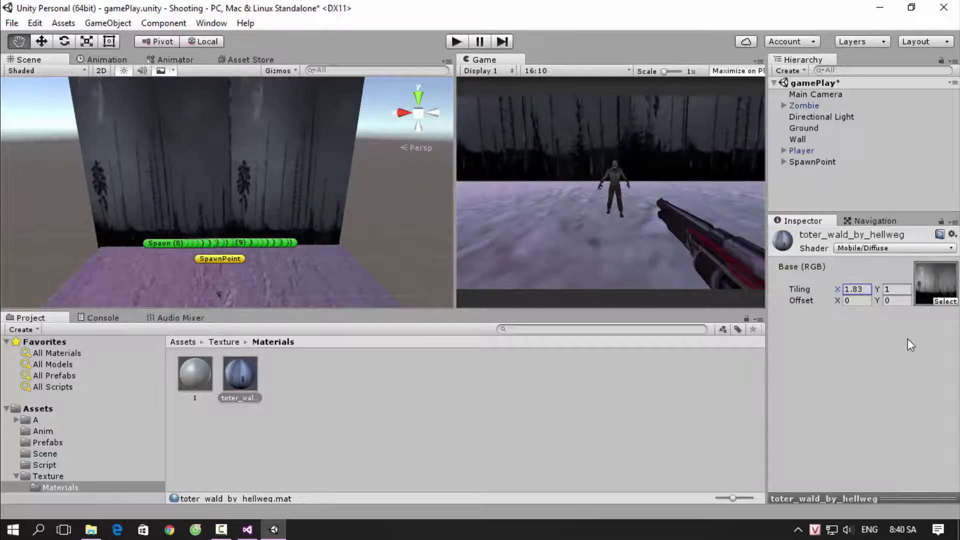
Try Mobile Bumped Diffuse on the wall material, then return it to the Standard shader.
{"action": "left_click", "coordinate": [889, 249]}
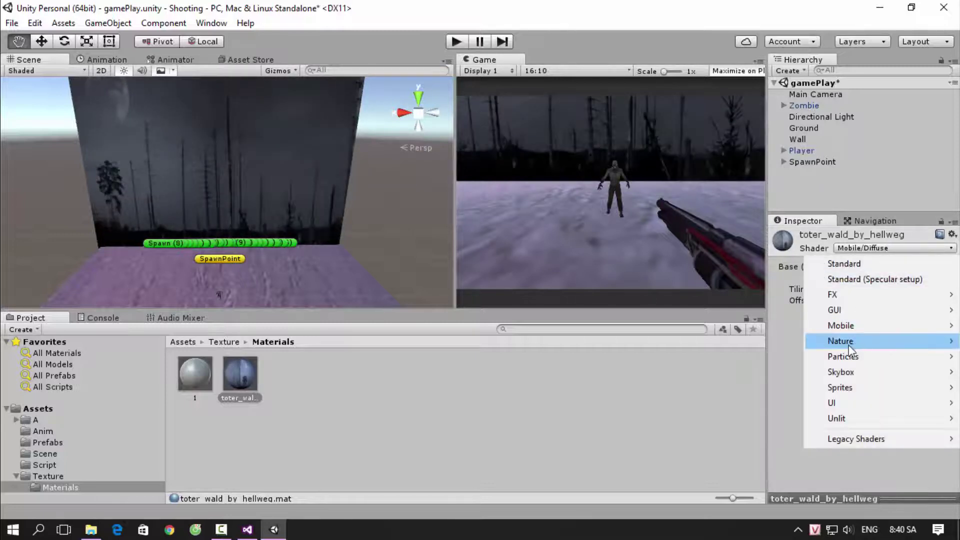
{"action": "mouse_move", "coordinate": [840, 325]}
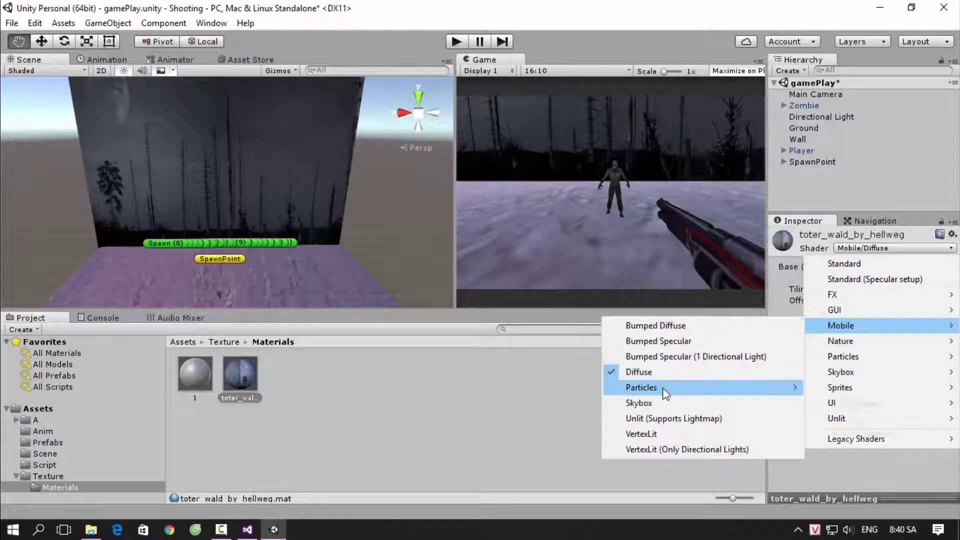
{"action": "mouse_move", "coordinate": [666, 392]}
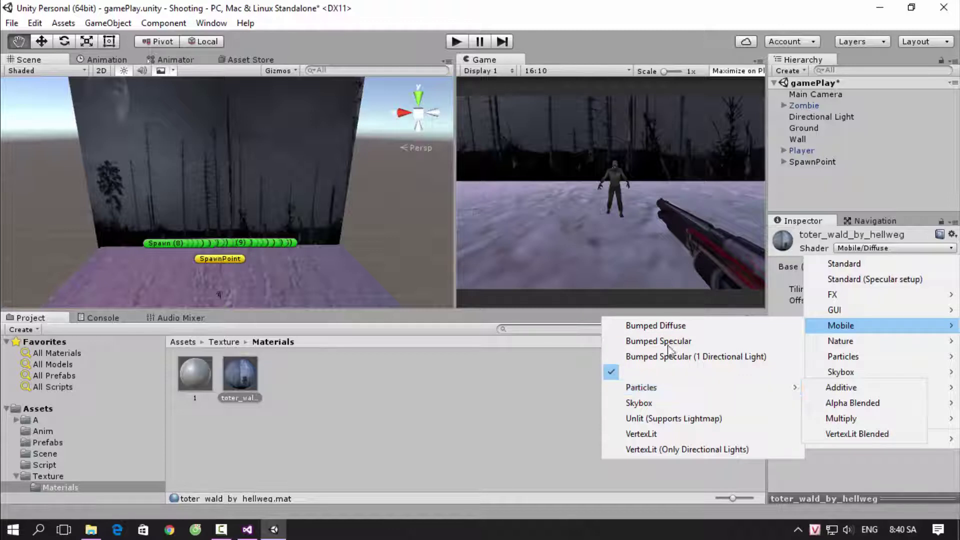
{"action": "left_click", "coordinate": [656, 326]}
{"action": "left_click", "coordinate": [878, 248]}
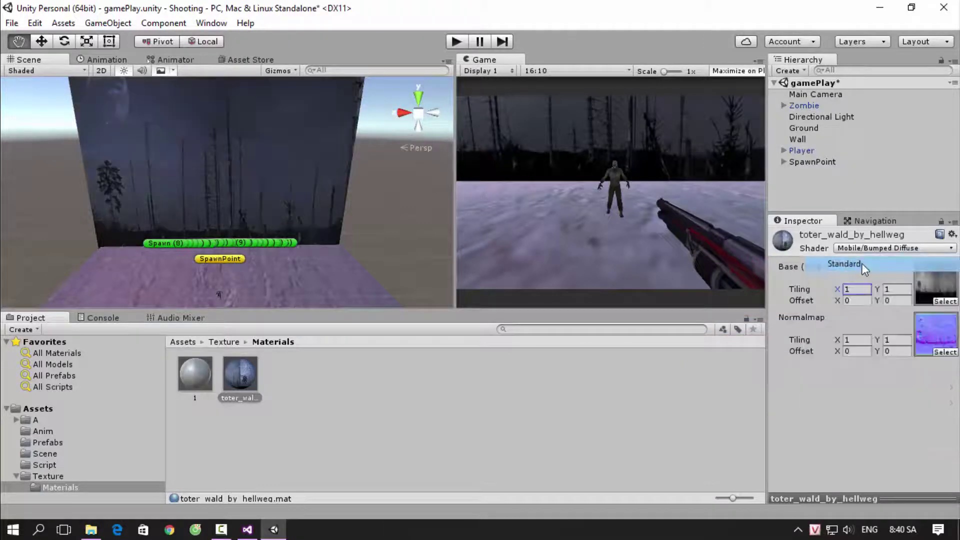
{"action": "left_click", "coordinate": [850, 258]}
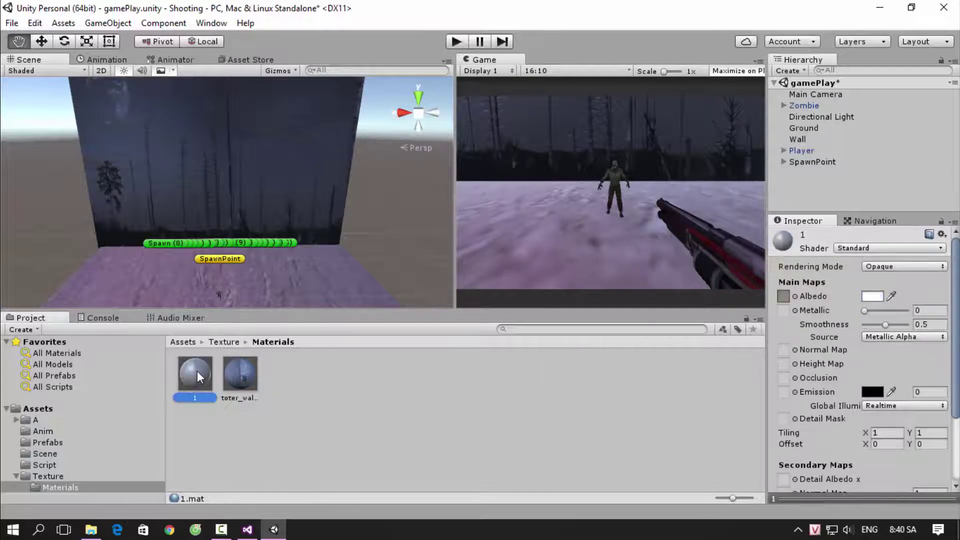
Set texture 2's Texture Type to Normal map and apply the import settings.
{"action": "left_click_drag", "start_coordinate": [197, 371], "coordinate": [48, 475]}
{"action": "left_click", "coordinate": [242, 382]}
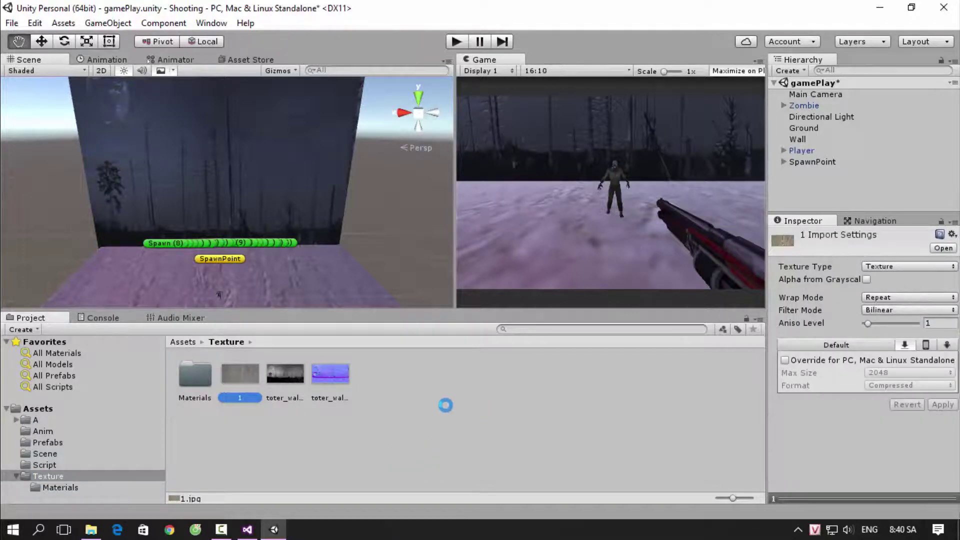
{"action": "left_click", "coordinate": [931, 267]}
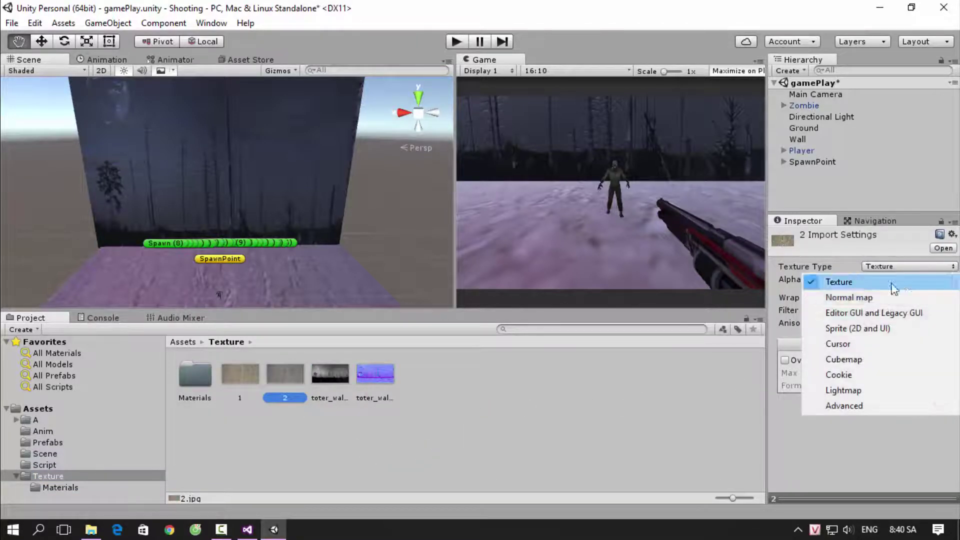
{"action": "left_click", "coordinate": [869, 297]}
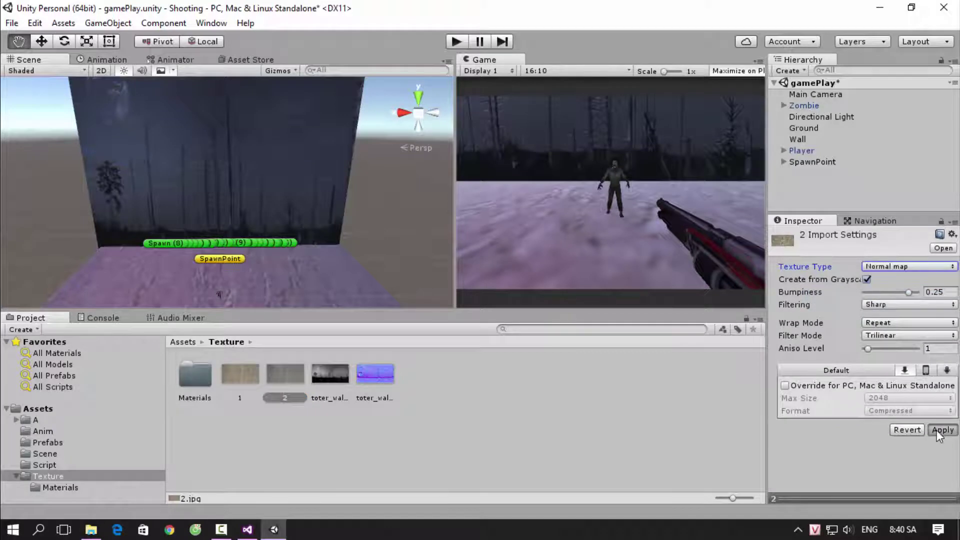
{"action": "left_click", "coordinate": [938, 432]}
Assign texture 2 as material 1's normal map via Mobile Bumped Diffuse, then restore the Standard shader.
{"action": "double_click", "coordinate": [195, 375]}
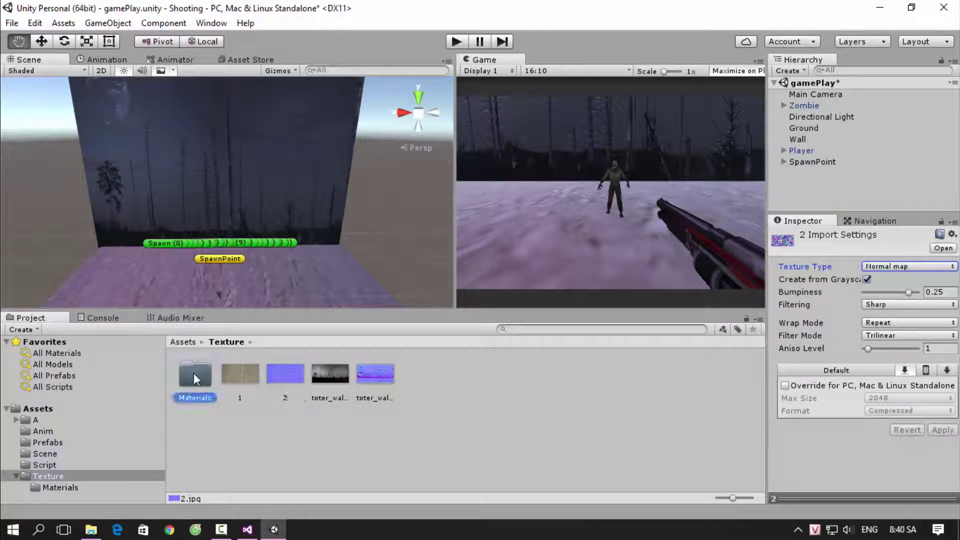
{"action": "left_click", "coordinate": [196, 373]}
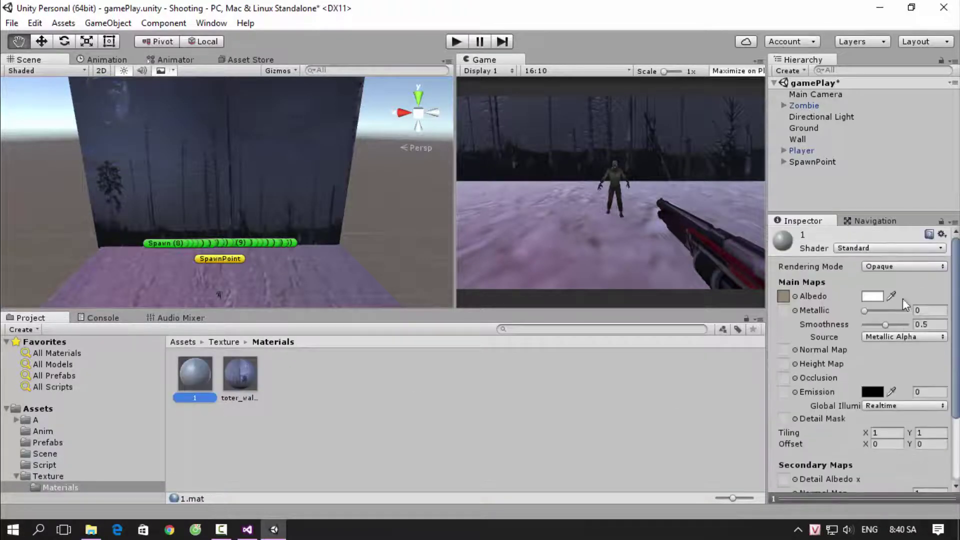
{"action": "left_click", "coordinate": [891, 248]}
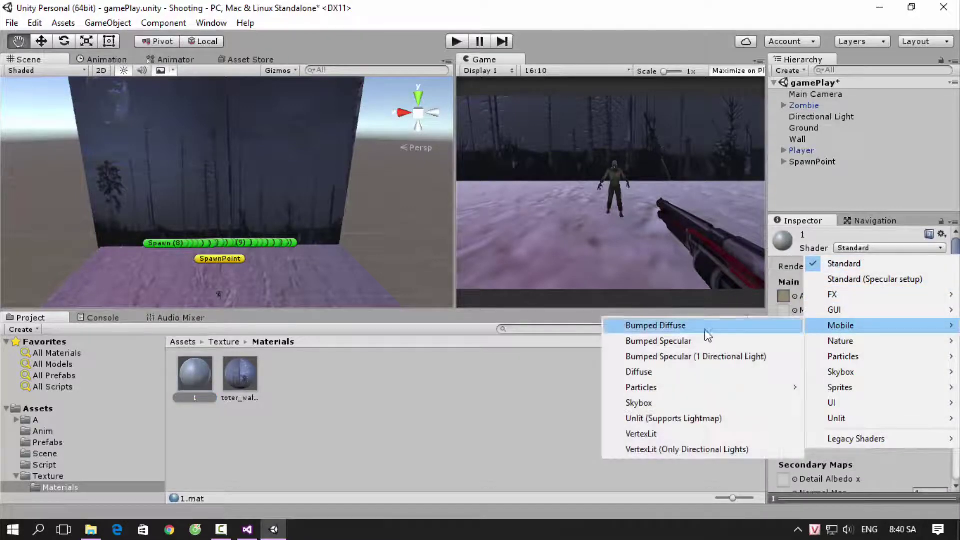
{"action": "left_click", "coordinate": [706, 325]}
{"action": "left_click", "coordinate": [945, 383]}
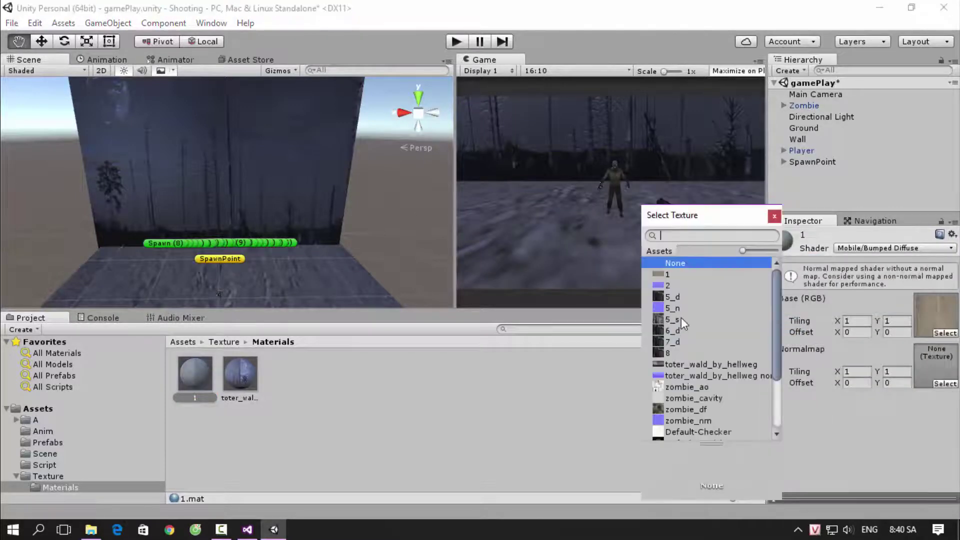
{"action": "double_click", "coordinate": [682, 286]}
{"action": "left_click", "coordinate": [925, 248]}
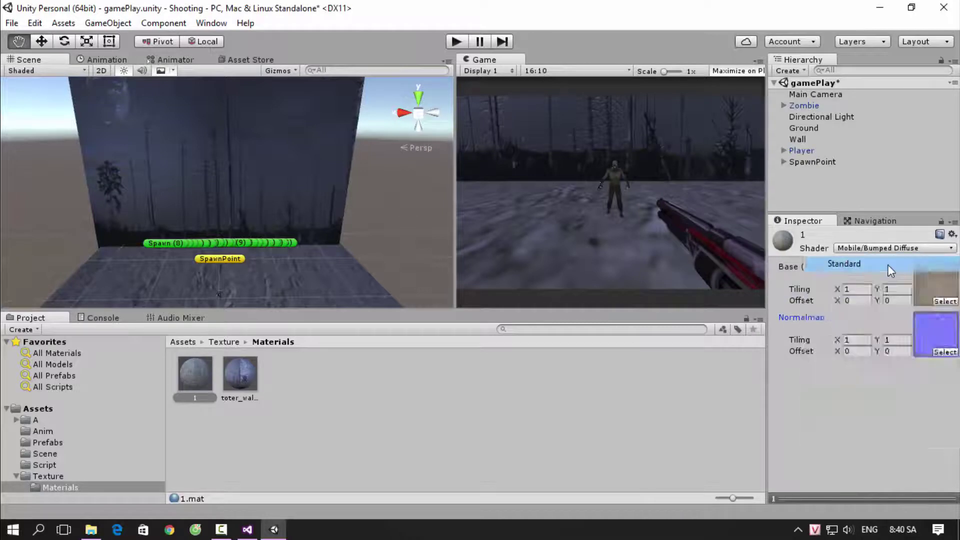
{"action": "left_click", "coordinate": [887, 265]}
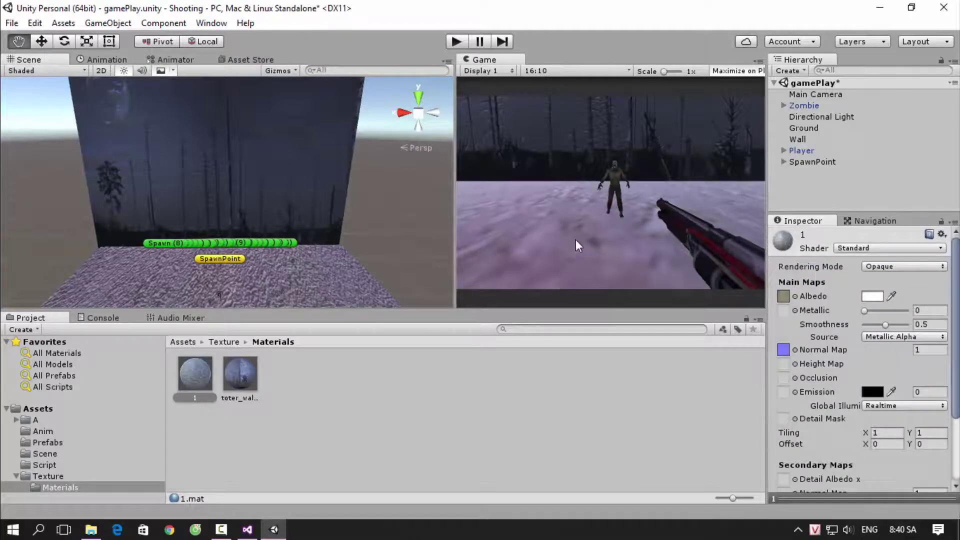
{"action": "scroll", "coordinate": [342, 235], "scroll_direction": "down", "scroll_amount": 5}
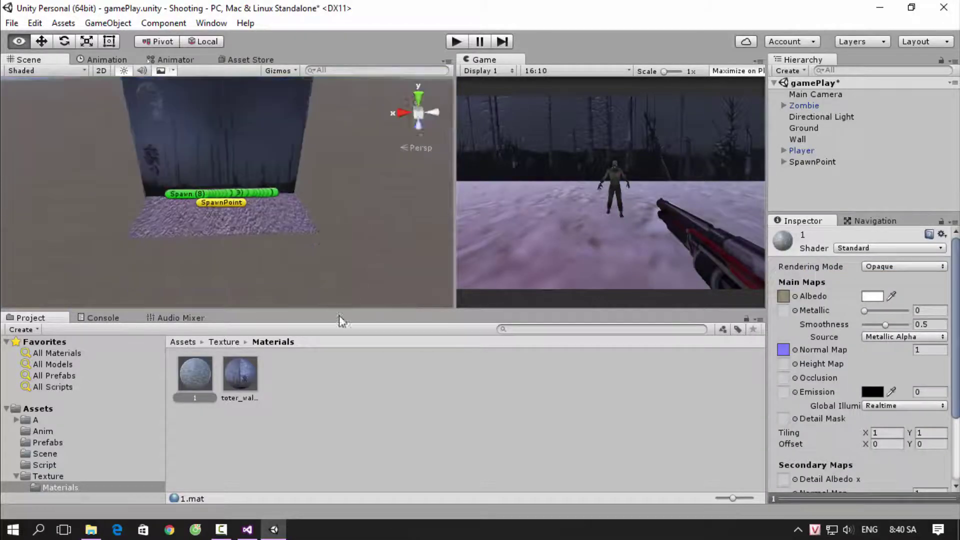
{"action": "mouse_move", "coordinate": [326, 240]}
{"action": "left_mouse_down", "text": "alt"}
{"action": "mouse_move", "coordinate": [307, 246]}
{"action": "mouse_move", "coordinate": [311, 180]}
{"action": "left_mouse_up", "text": "alt"}
{"action": "scroll", "coordinate": [309, 244], "scroll_direction": "up", "scroll_amount": 2}
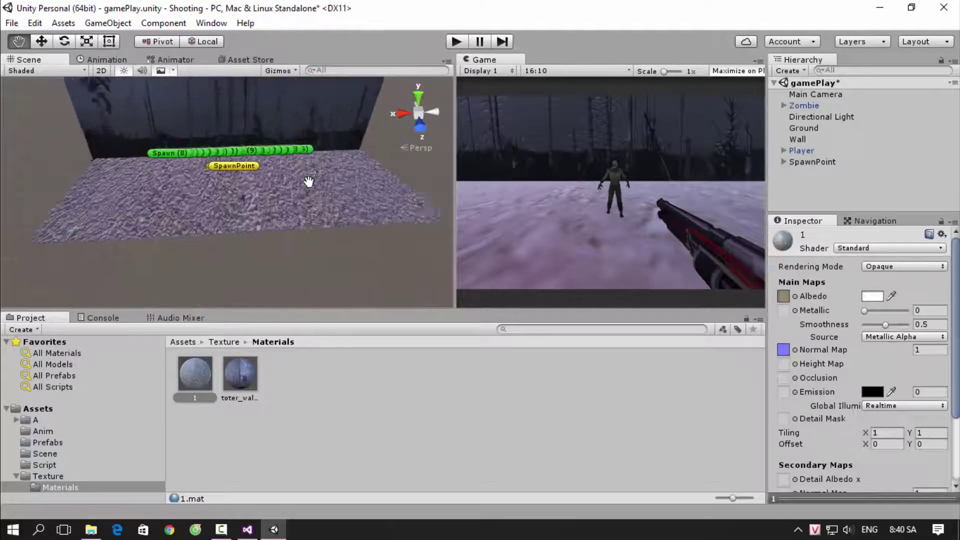
{"action": "scroll", "coordinate": [310, 183], "scroll_direction": "up", "scroll_amount": 2}
{"action": "scroll", "coordinate": [310, 185], "scroll_direction": "up", "scroll_amount": 2}
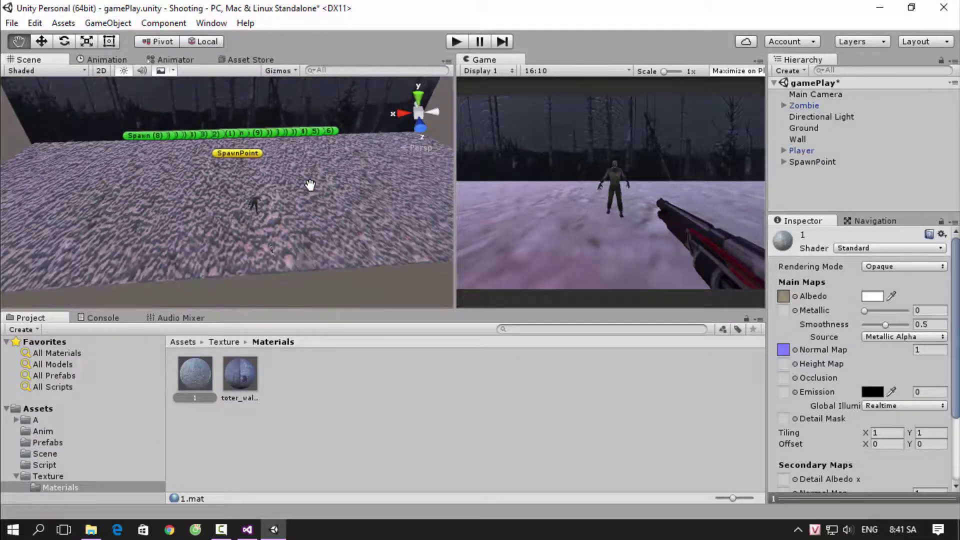
{"action": "scroll", "coordinate": [260, 209], "scroll_direction": "down", "scroll_amount": 2}
{"action": "scroll", "coordinate": [261, 210], "scroll_direction": "down", "scroll_amount": 2}
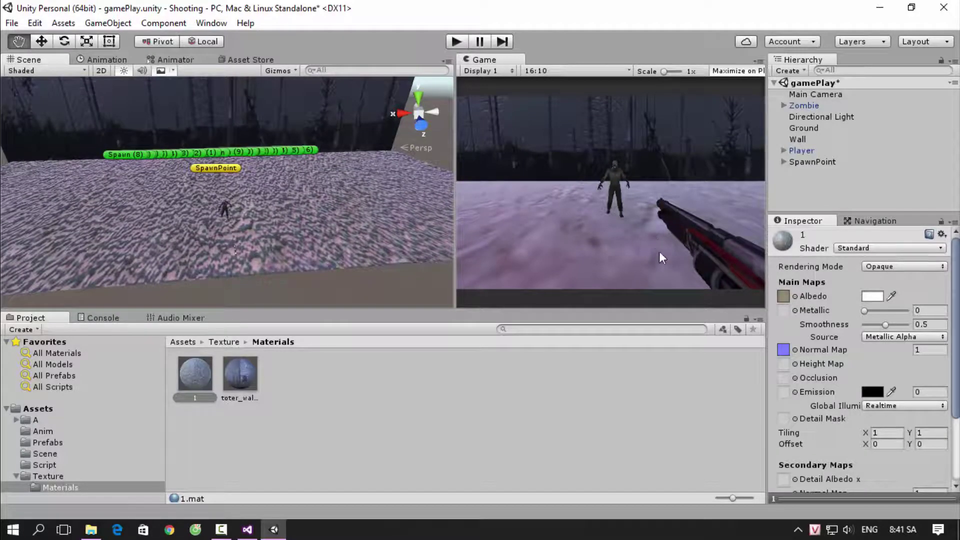
{"action": "mouse_move", "coordinate": [353, 268]}
{"action": "left_mouse_down"}
{"action": "mouse_move", "coordinate": [276, 217]}
{"action": "mouse_move", "coordinate": [181, 243]}
{"action": "left_mouse_up"}
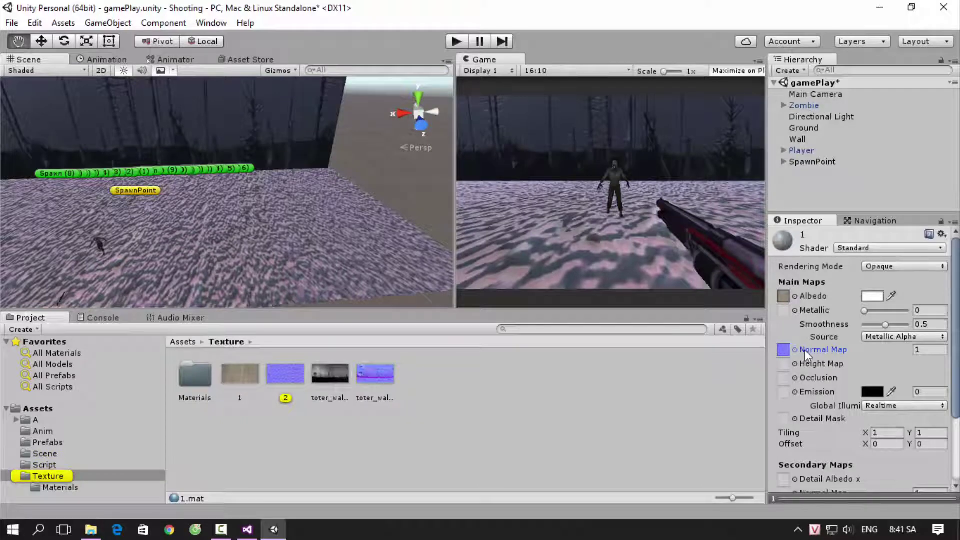
Clear material 1's normal map to None under Mobile Bumped Diffuse, then return to Standard.
{"action": "double_click", "coordinate": [197, 373]}
{"action": "left_click", "coordinate": [210, 376]}
{"action": "left_click", "coordinate": [863, 248]}
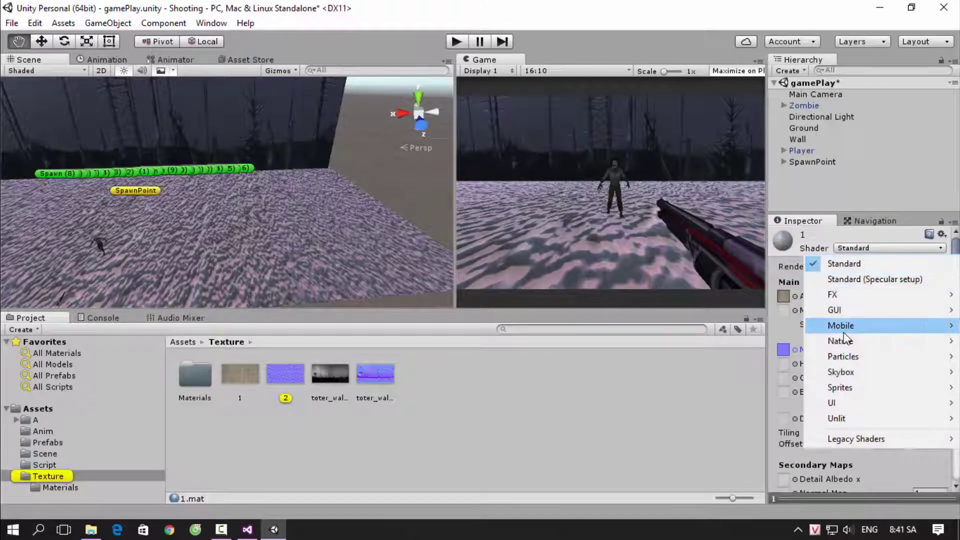
{"action": "mouse_move", "coordinate": [846, 325]}
{"action": "left_click", "coordinate": [700, 325]}
{"action": "left_click", "coordinate": [945, 352]}
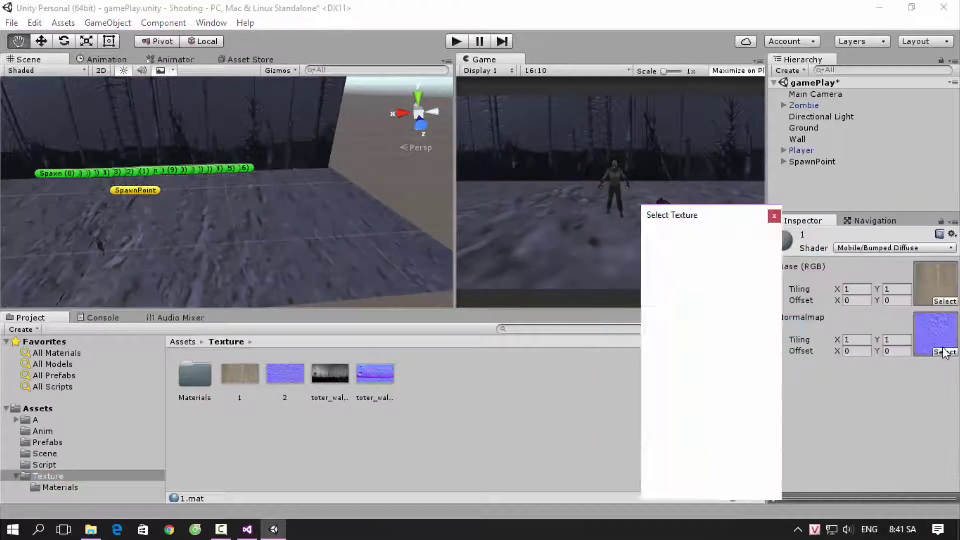
{"action": "left_click", "coordinate": [686, 263]}
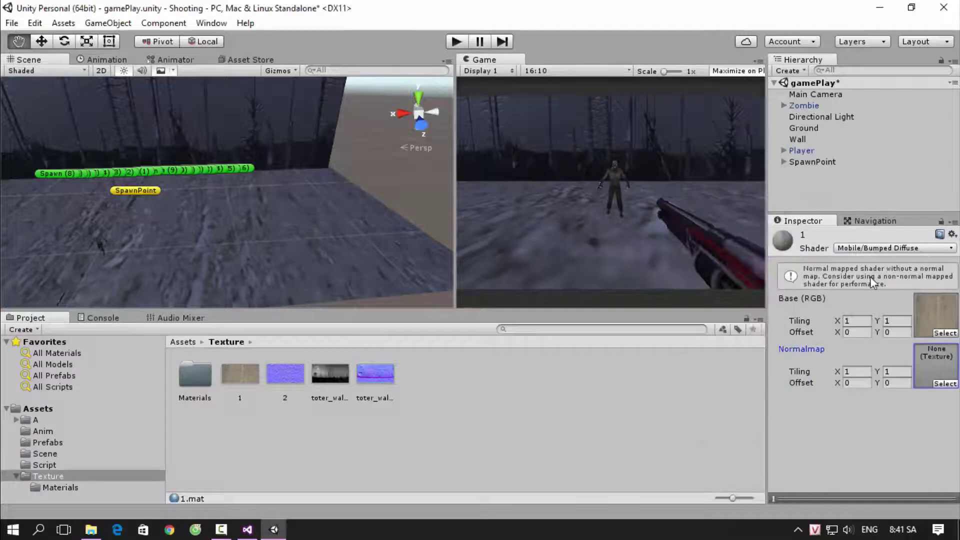
{"action": "left_click", "coordinate": [905, 247]}
{"action": "left_click", "coordinate": [854, 259]}
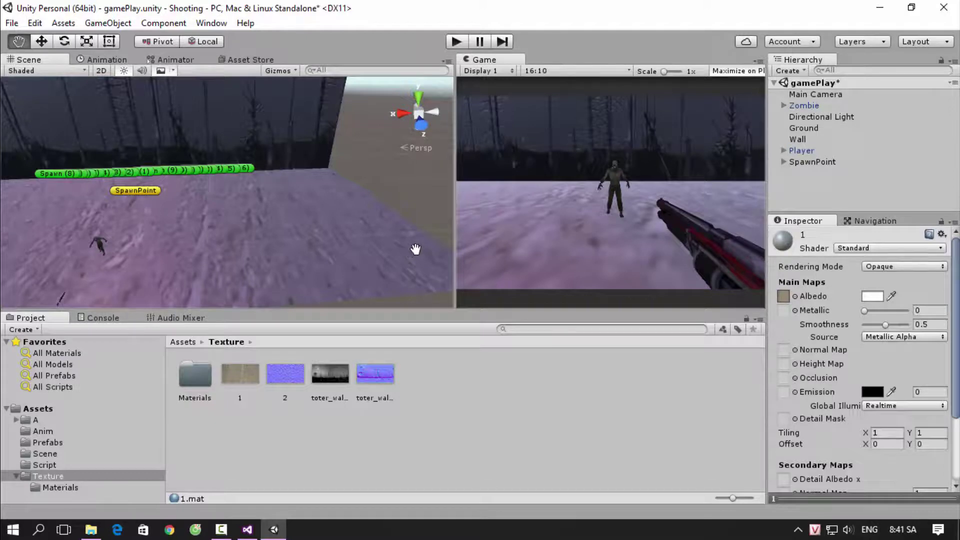
Re-pick texture 2 as material 1's normal map, restore Standard, and check the ground's relief.
{"action": "left_click", "coordinate": [888, 248]}
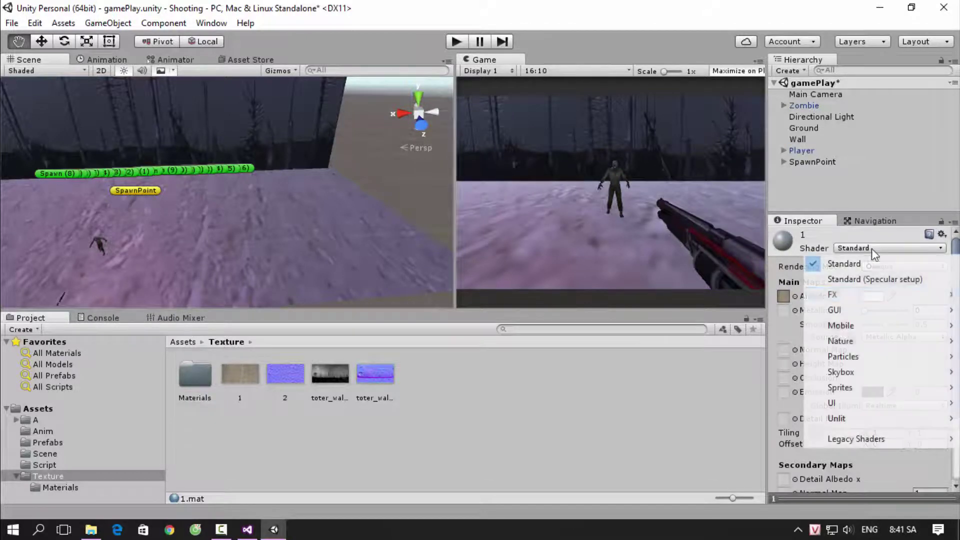
{"action": "mouse_move", "coordinate": [861, 326]}
{"action": "left_click", "coordinate": [712, 325]}
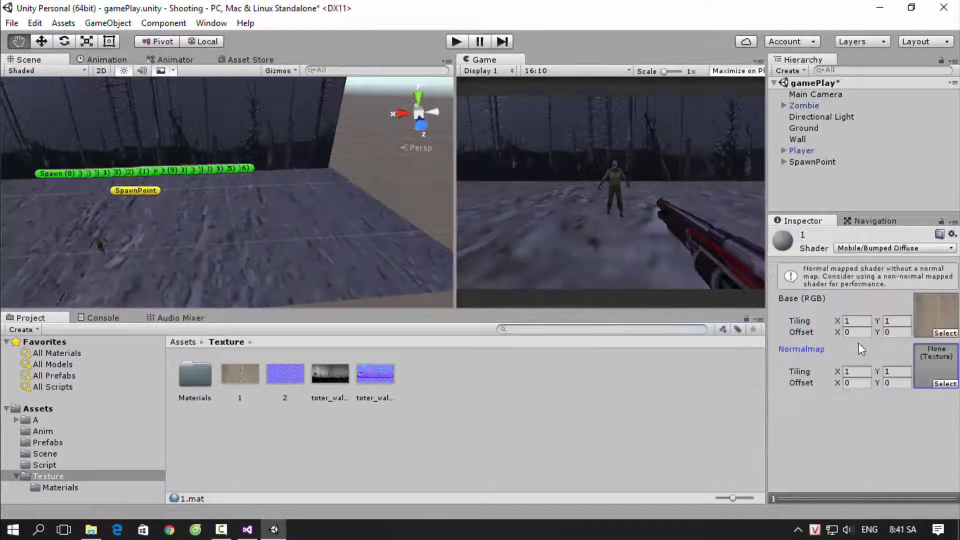
{"action": "left_click", "coordinate": [946, 384]}
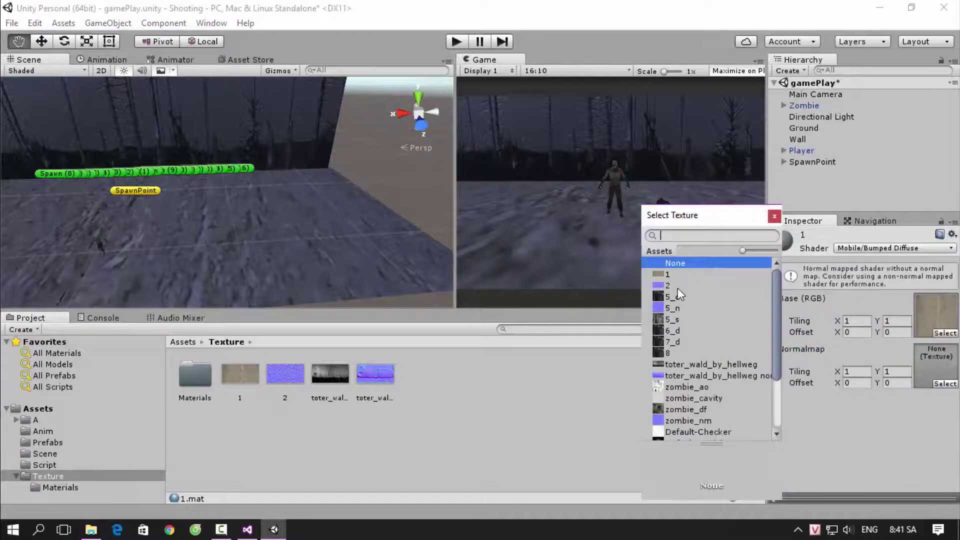
{"action": "double_click", "coordinate": [677, 288]}
{"action": "left_click", "coordinate": [888, 248]}
{"action": "left_click", "coordinate": [845, 260]}
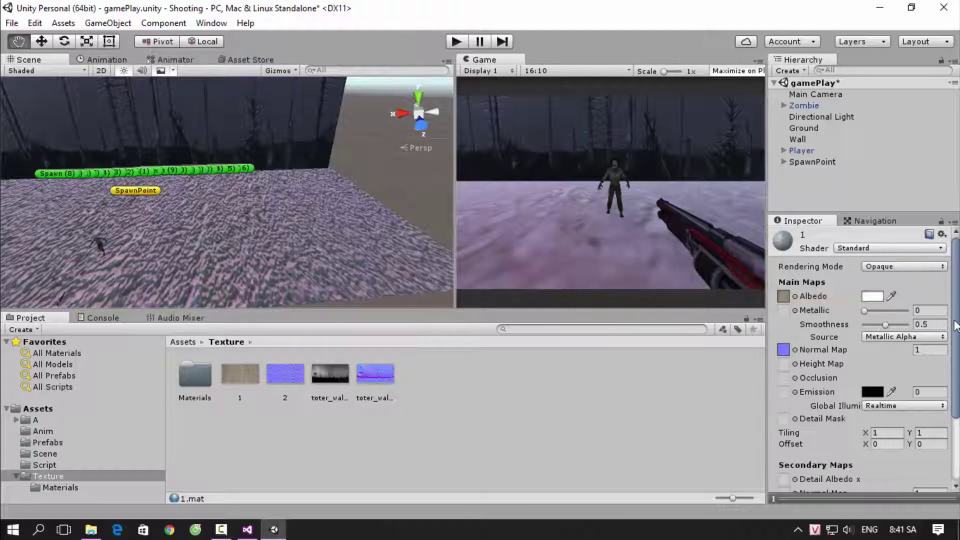
{"action": "scroll", "coordinate": [958, 313], "scroll_direction": "down", "scroll_amount": 1}
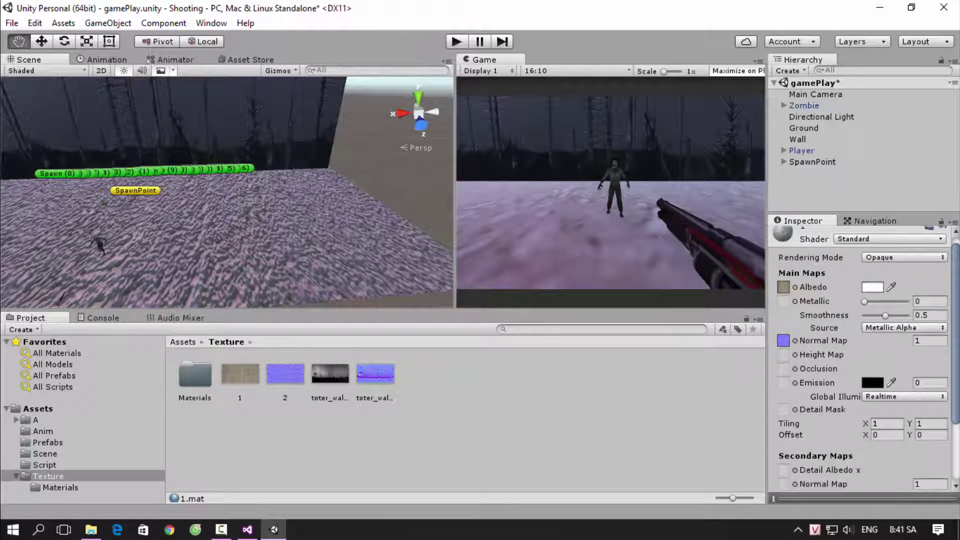
{"action": "scroll", "coordinate": [954, 340], "scroll_direction": "down", "scroll_amount": 3}
{"action": "scroll", "coordinate": [950, 356], "scroll_direction": "down", "scroll_amount": 2}
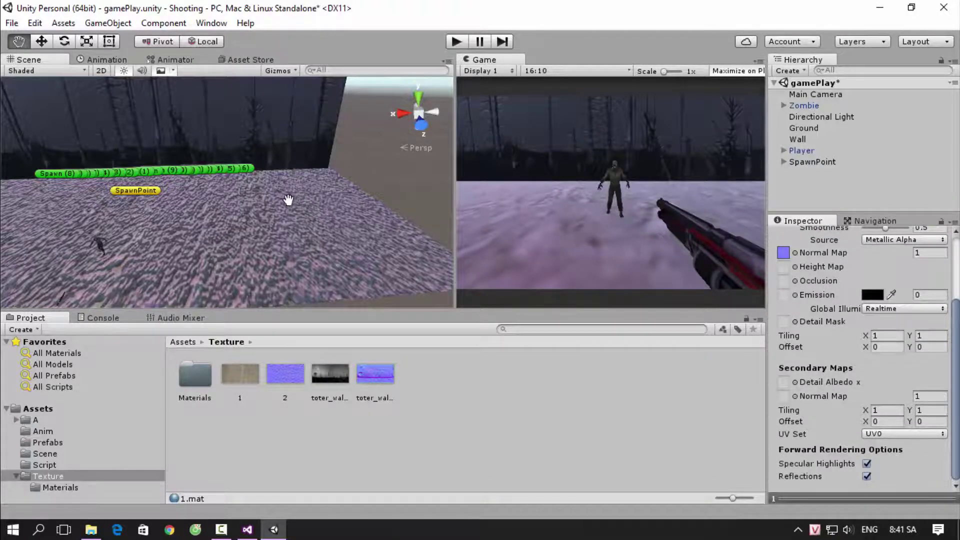
{"action": "mouse_move", "coordinate": [289, 199]}
{"action": "left_mouse_down"}
{"action": "mouse_move", "coordinate": [334, 250]}
{"action": "mouse_move", "coordinate": [320, 244]}
{"action": "left_mouse_up"}
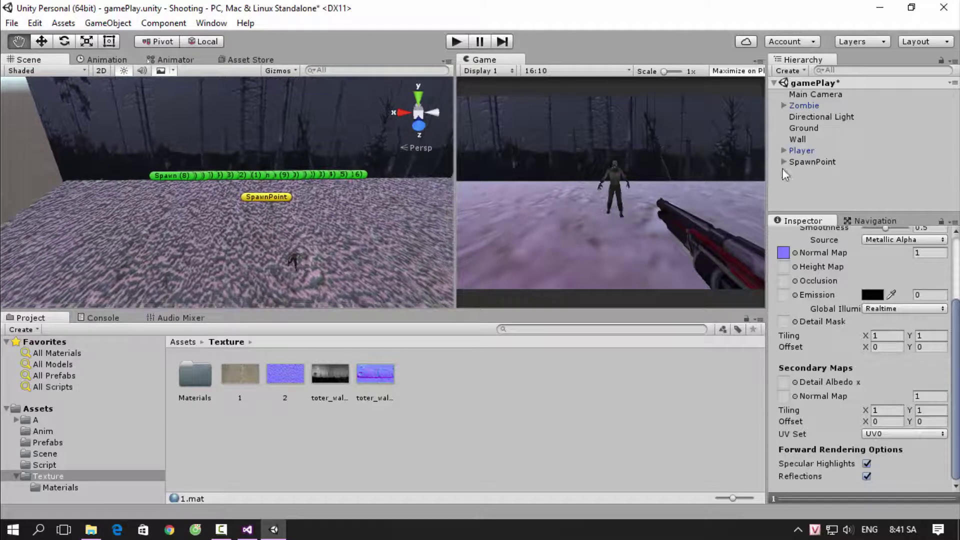
Select the Wall object and inspect its material's rendering mode and shader without changes.
{"action": "left_click", "coordinate": [797, 141]}
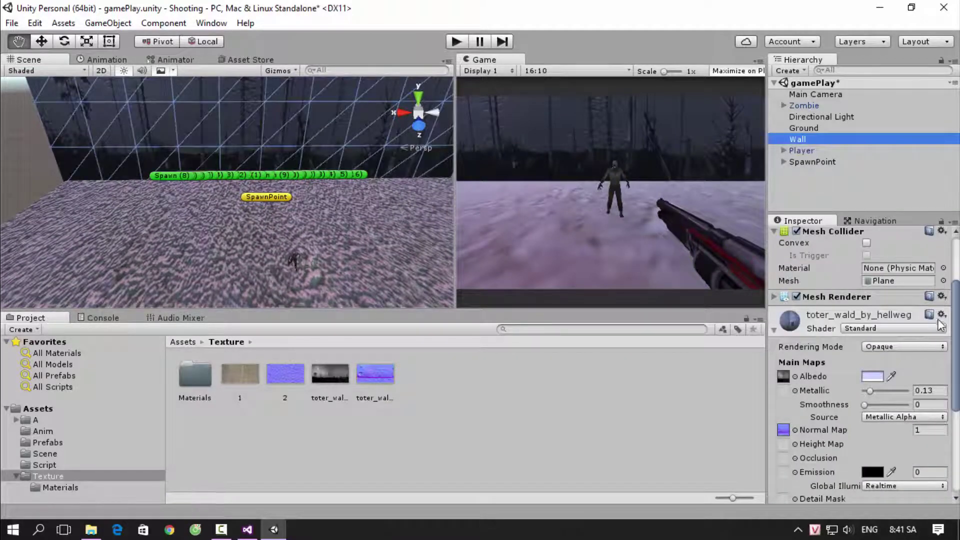
{"action": "left_click", "coordinate": [923, 348]}
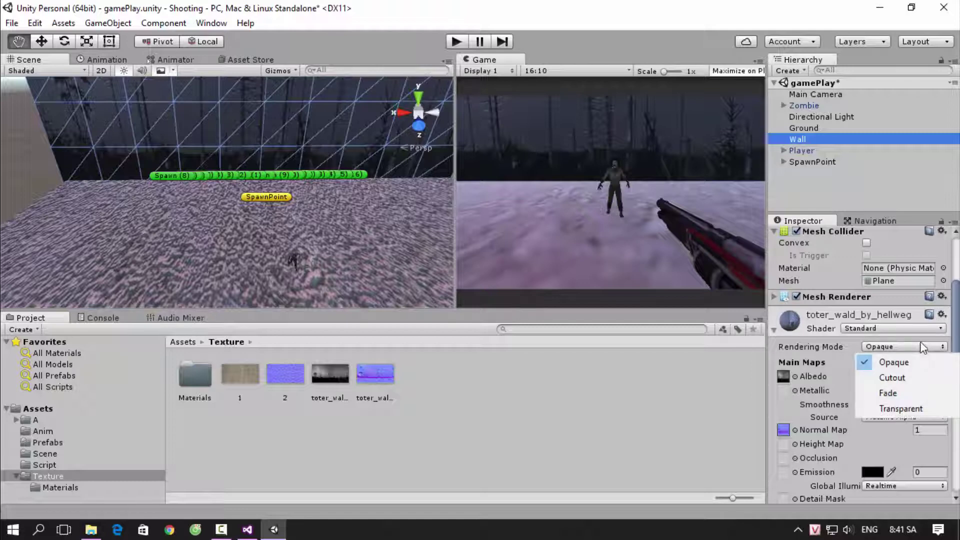
{"action": "left_click", "coordinate": [914, 329]}
{"action": "key", "text": "Escape"}
{"action": "scroll", "coordinate": [860, 365], "scroll_direction": "down", "scroll_amount": 3}
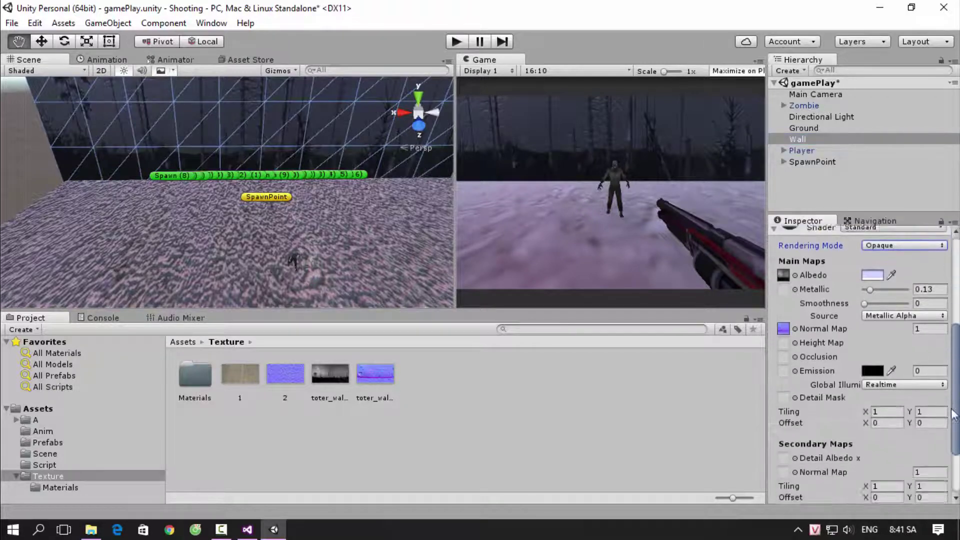
{"action": "scroll", "coordinate": [860, 365], "scroll_direction": "down", "scroll_amount": 3}
{"action": "scroll", "coordinate": [860, 366], "scroll_direction": "up", "scroll_amount": 10}
{"action": "scroll", "coordinate": [861, 365], "scroll_direction": "up", "scroll_amount": 1}
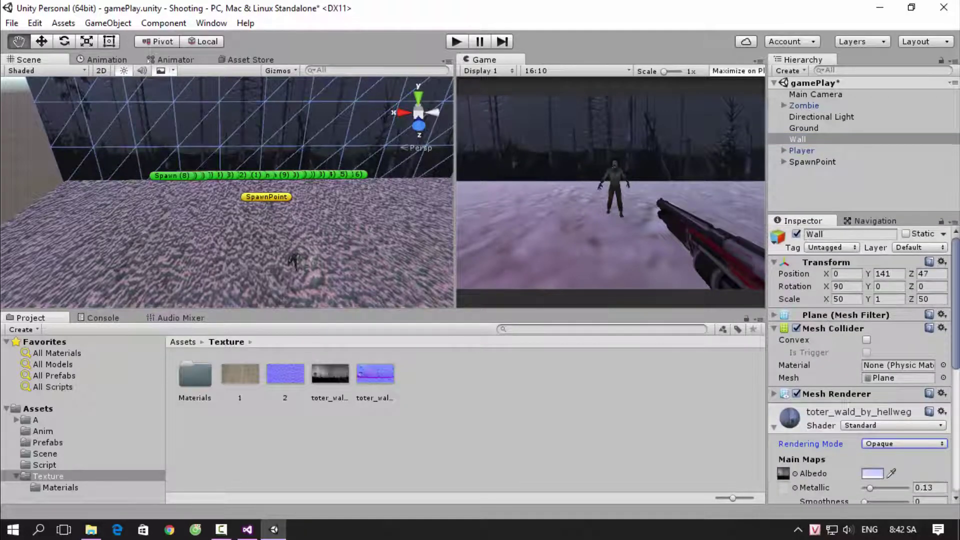
Drag material 1 from the Materials folder onto the Wall object.
{"action": "double_click", "coordinate": [205, 375]}
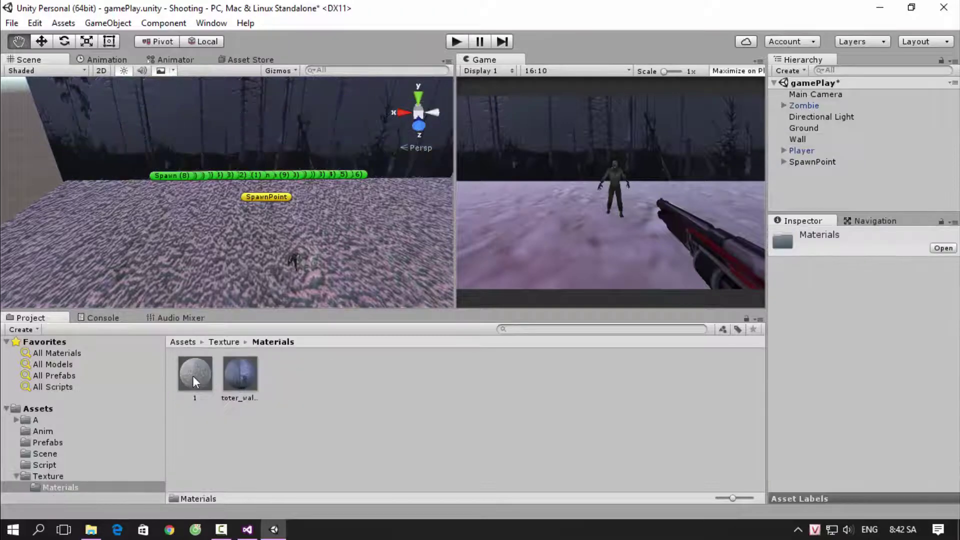
{"action": "left_click", "coordinate": [800, 140]}
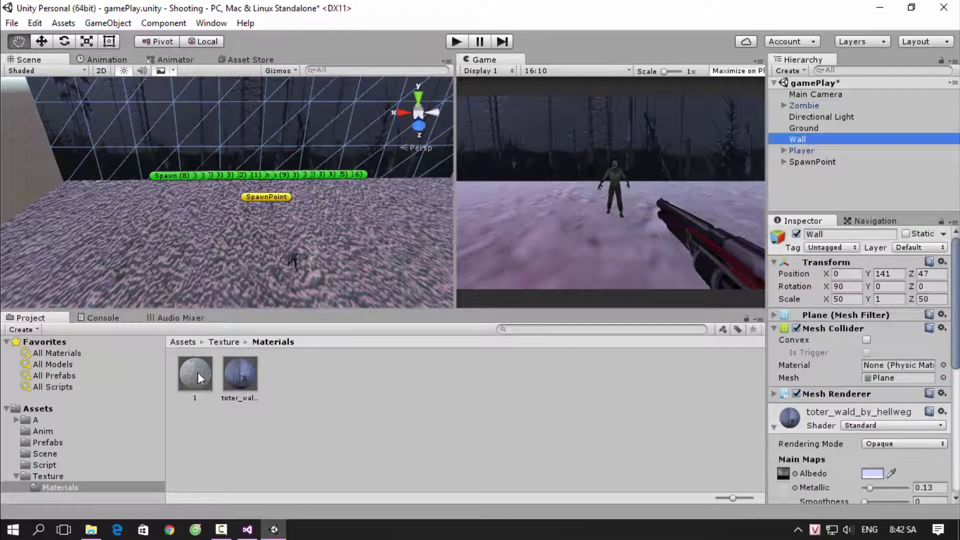
{"action": "mouse_move", "coordinate": [197, 373]}
{"action": "left_mouse_down"}
{"action": "mouse_move", "coordinate": [853, 415]}
{"action": "mouse_move", "coordinate": [858, 398]}
{"action": "mouse_move", "coordinate": [879, 393]}
{"action": "left_mouse_up"}
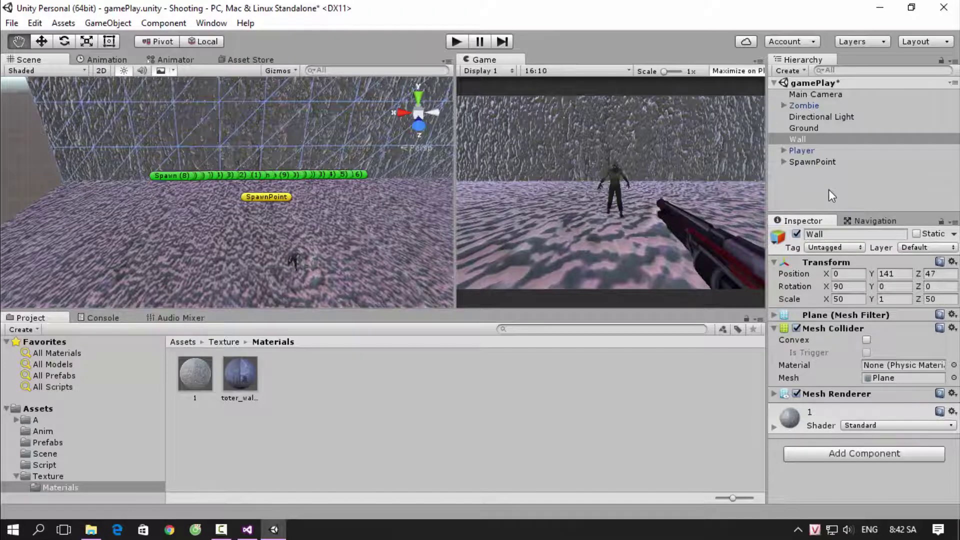
Put the toter_wald_by_hellweg material back on the Wall and return to the Materials folder.
{"action": "mouse_move", "coordinate": [245, 379]}
{"action": "left_mouse_down"}
{"action": "mouse_move", "coordinate": [887, 440]}
{"action": "mouse_move", "coordinate": [213, 383]}
{"action": "left_mouse_up"}
{"action": "left_click_drag", "start_coordinate": [886, 479], "coordinate": [885, 478]}
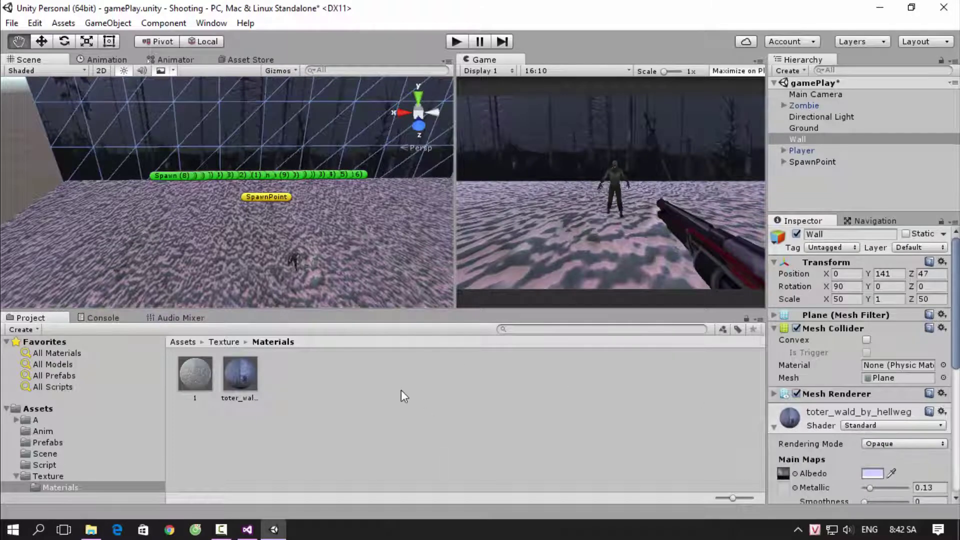
{"action": "left_click", "coordinate": [55, 479]}
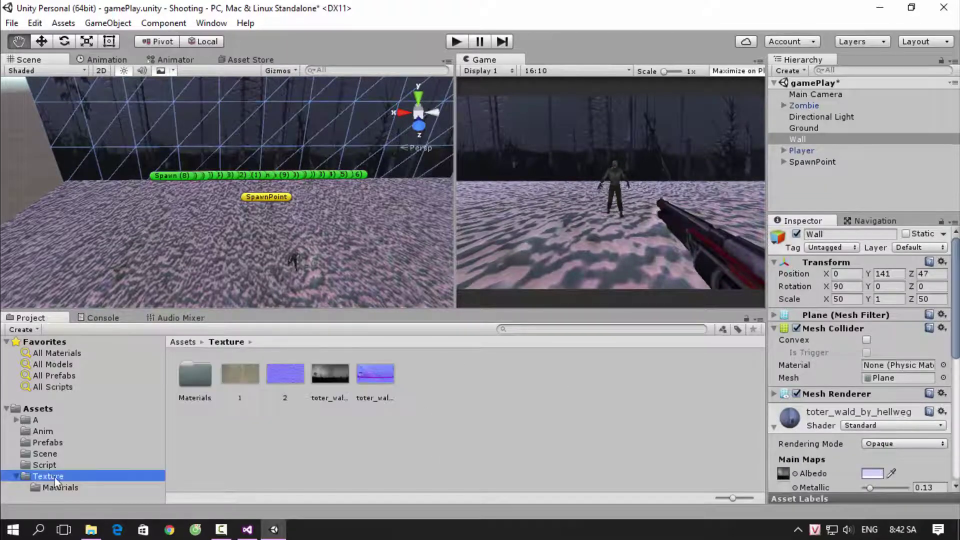
{"action": "left_click", "coordinate": [79, 490]}
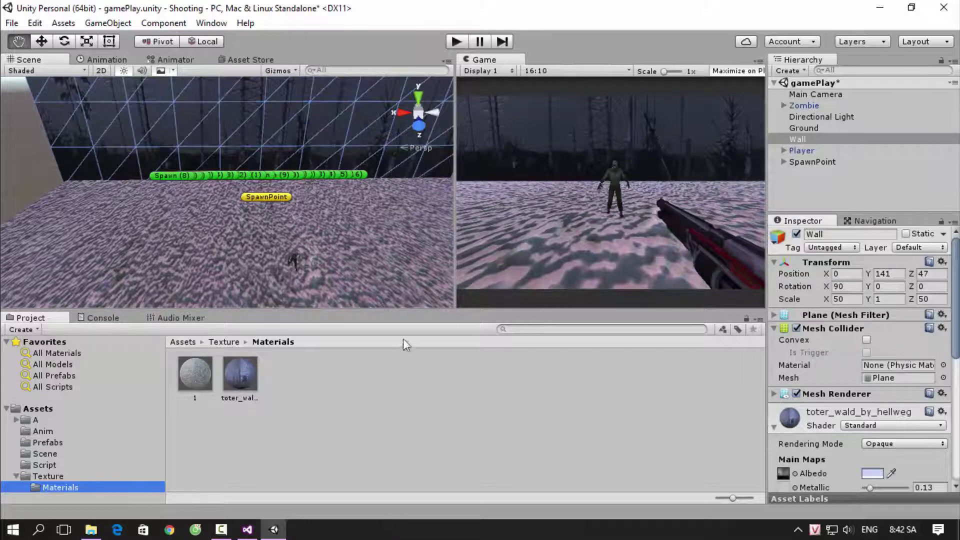
{"action": "left_click", "coordinate": [240, 374]}
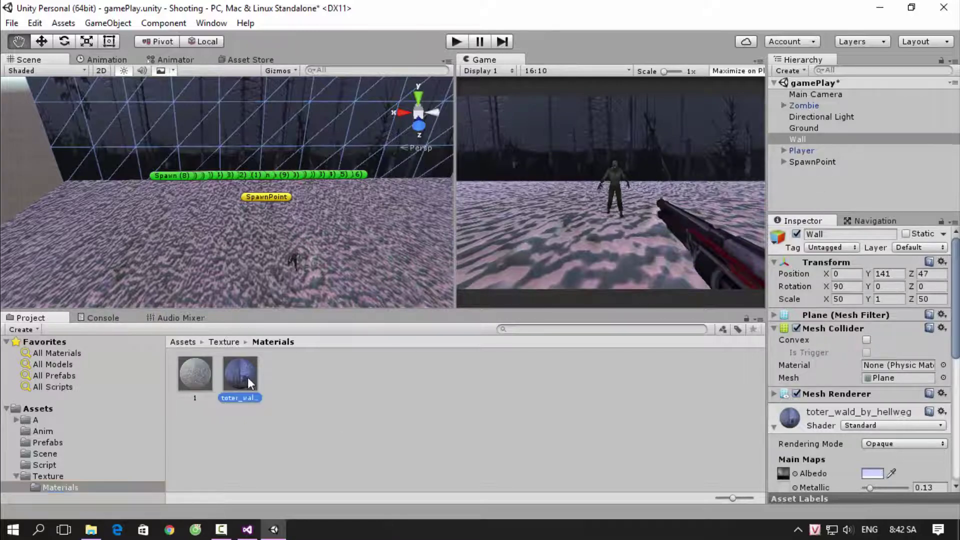
{"action": "left_click", "coordinate": [903, 250]}
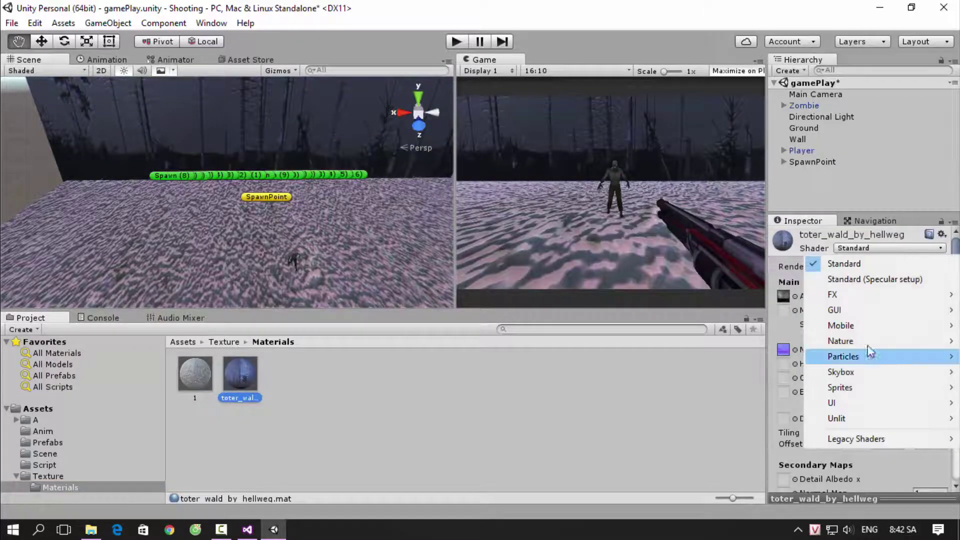
{"action": "mouse_move", "coordinate": [865, 328]}
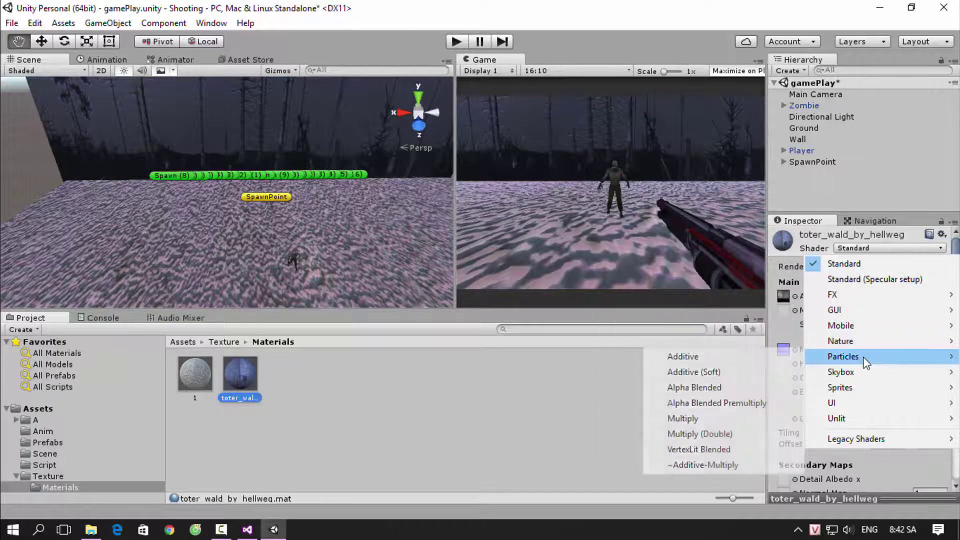
{"action": "left_click", "coordinate": [490, 412]}
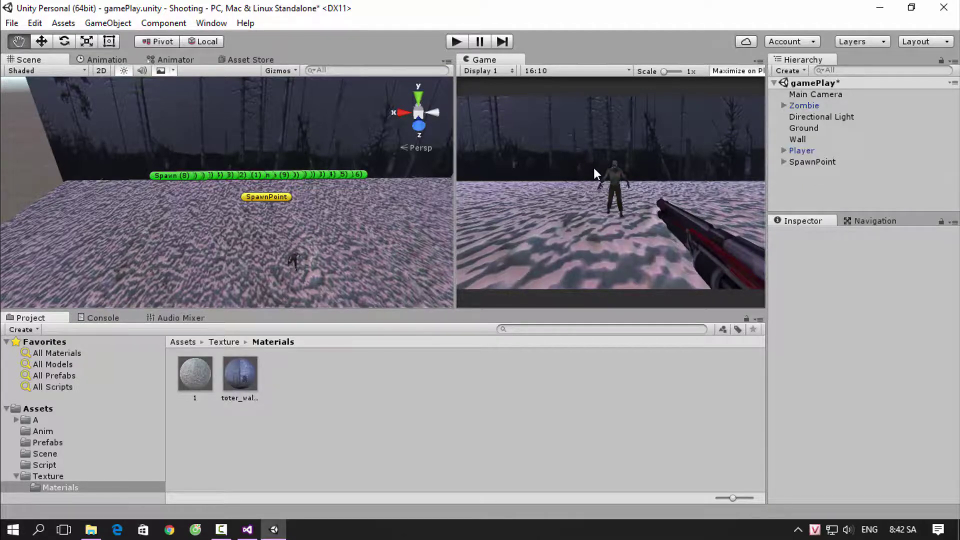
{"action": "left_click", "coordinate": [456, 45]}
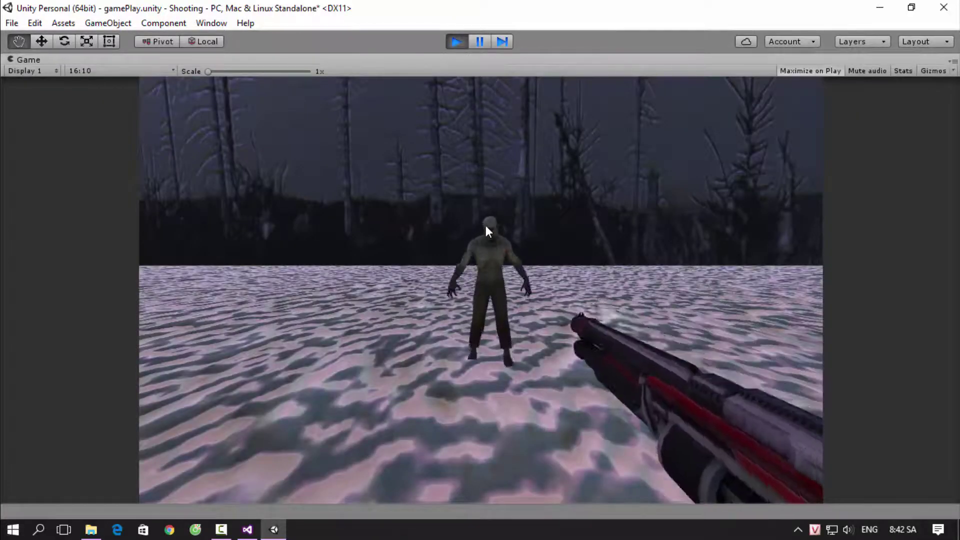
{"action": "left_click", "coordinate": [488, 225]}
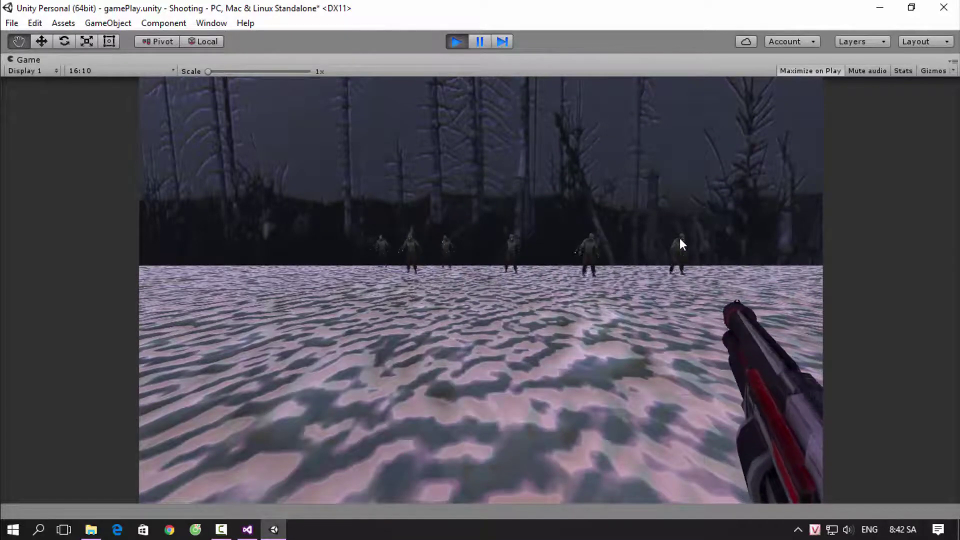
{"action": "left_click", "coordinate": [680, 243]}
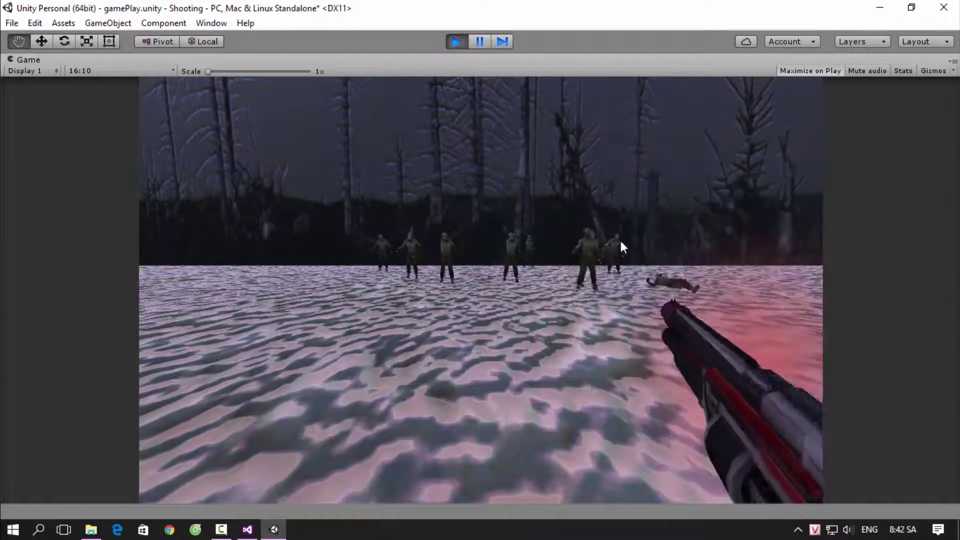
{"action": "left_click", "coordinate": [590, 233]}
{"action": "left_click", "coordinate": [588, 233]}
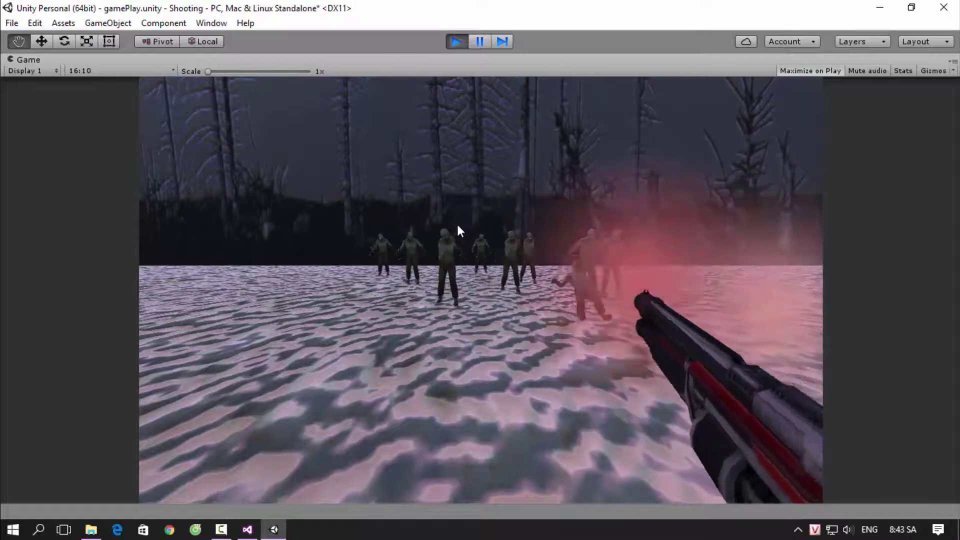
{"action": "left_click", "coordinate": [446, 234]}
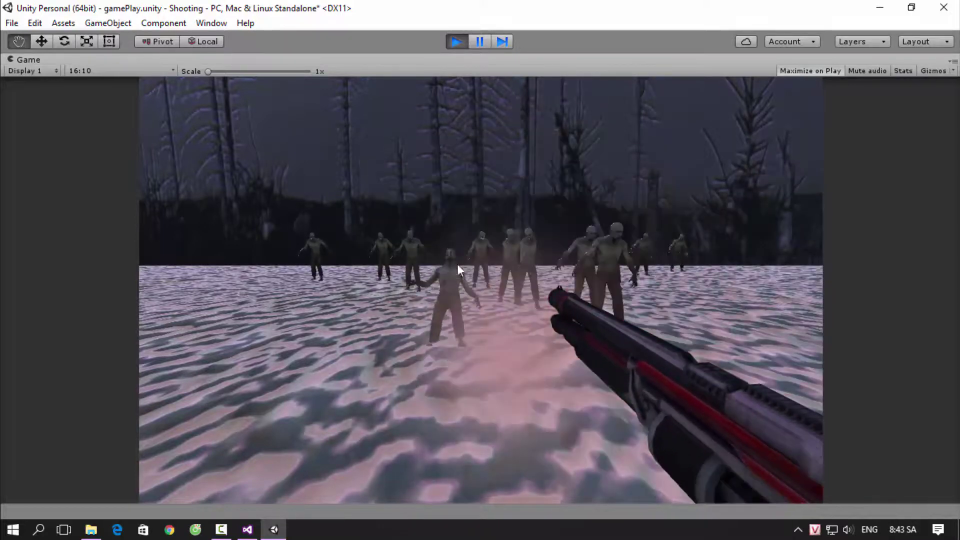
{"action": "left_click", "coordinate": [600, 236]}
{"action": "left_click", "coordinate": [611, 235]}
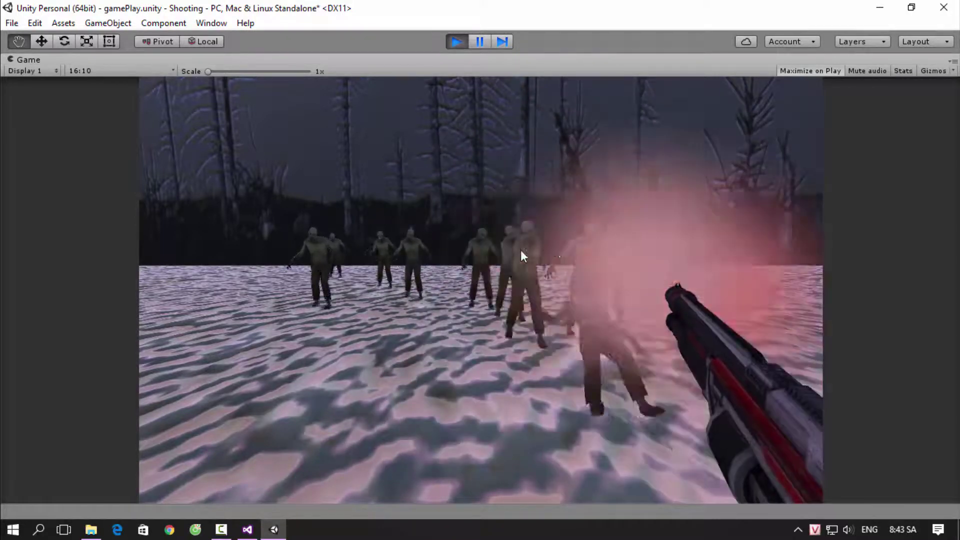
{"action": "left_click", "coordinate": [522, 248]}
{"action": "left_click", "coordinate": [323, 241]}
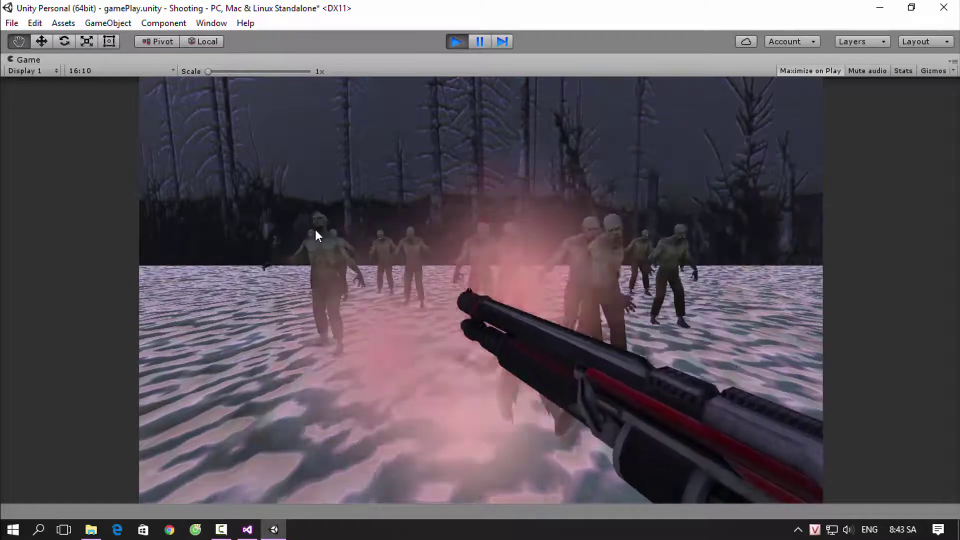
{"action": "left_click", "coordinate": [317, 230]}
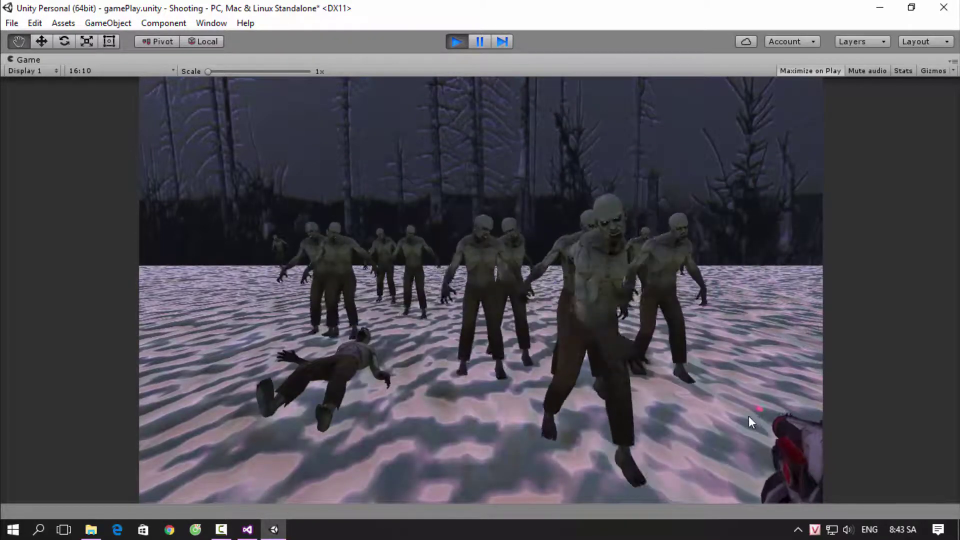
{"action": "left_click", "coordinate": [617, 286]}
{"action": "left_click", "coordinate": [608, 279]}
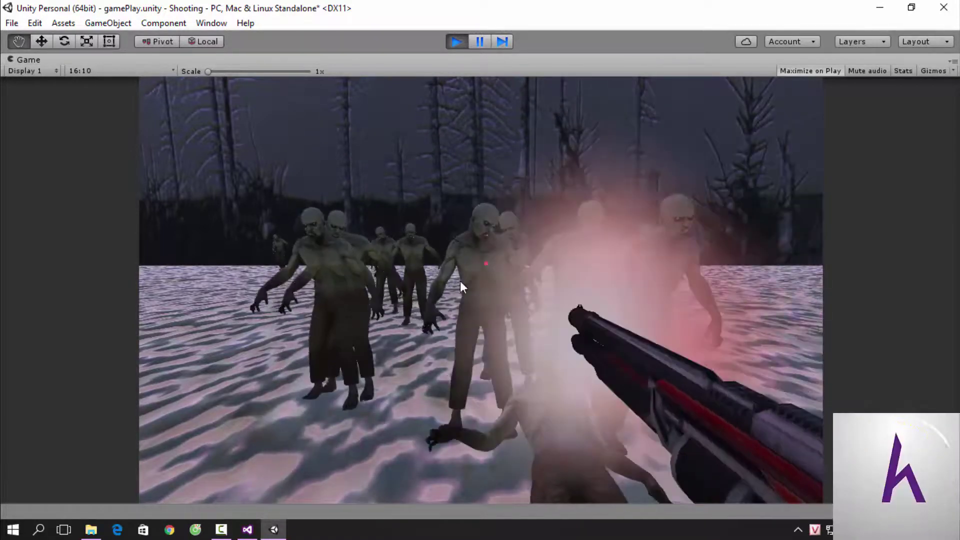
{"action": "left_click", "coordinate": [652, 265]}
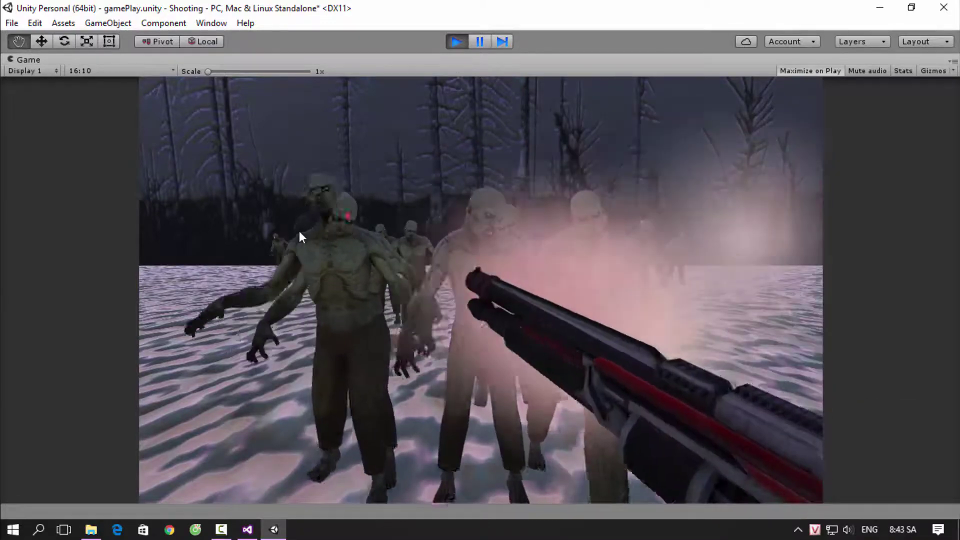
{"action": "left_click", "coordinate": [420, 229]}
{"action": "left_click", "coordinate": [515, 220]}
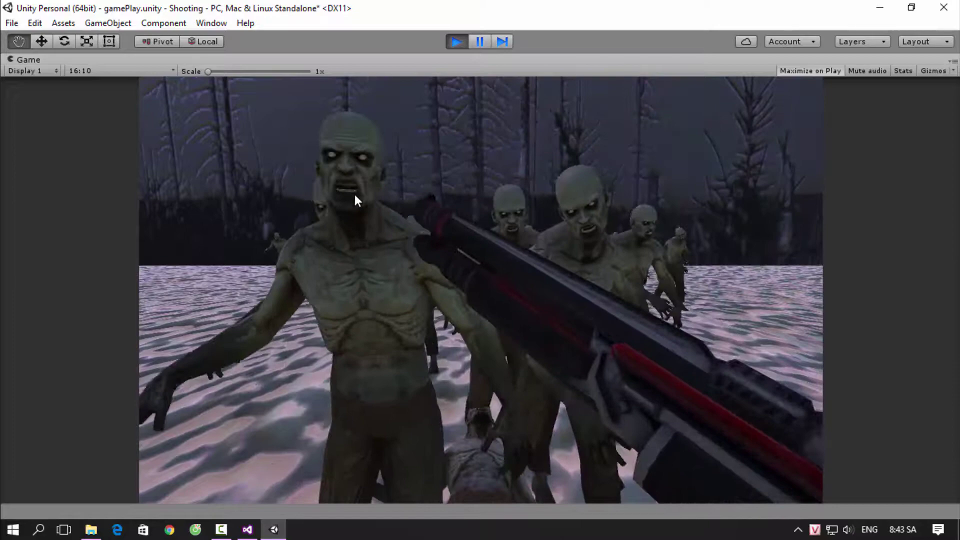
{"action": "left_click", "coordinate": [368, 200]}
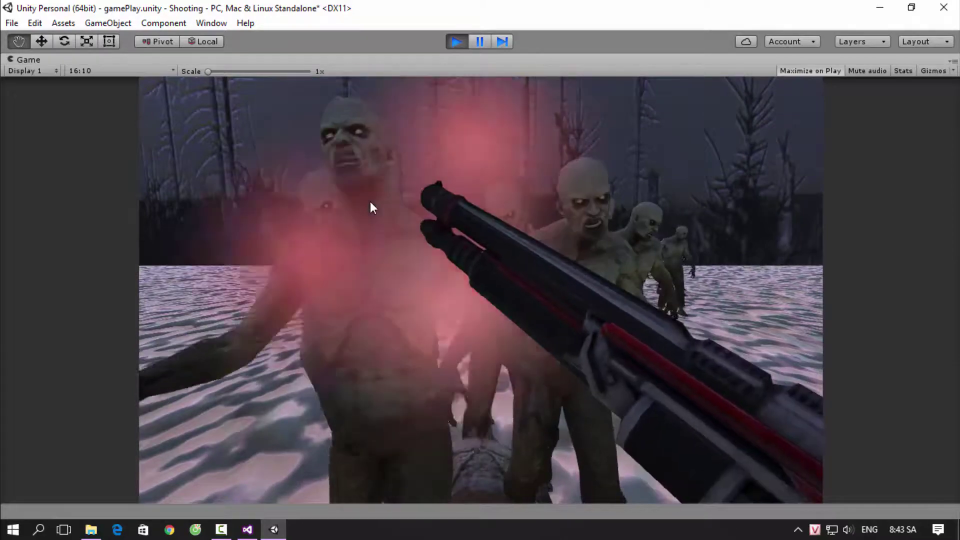
{"action": "left_click", "coordinate": [583, 199]}
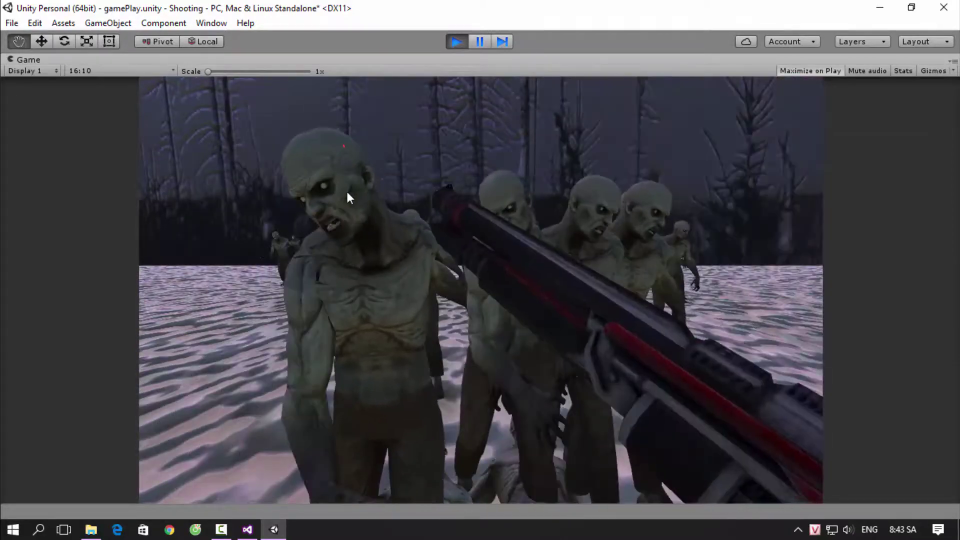
{"action": "left_click", "coordinate": [350, 193]}
{"action": "left_click", "coordinate": [528, 230]}
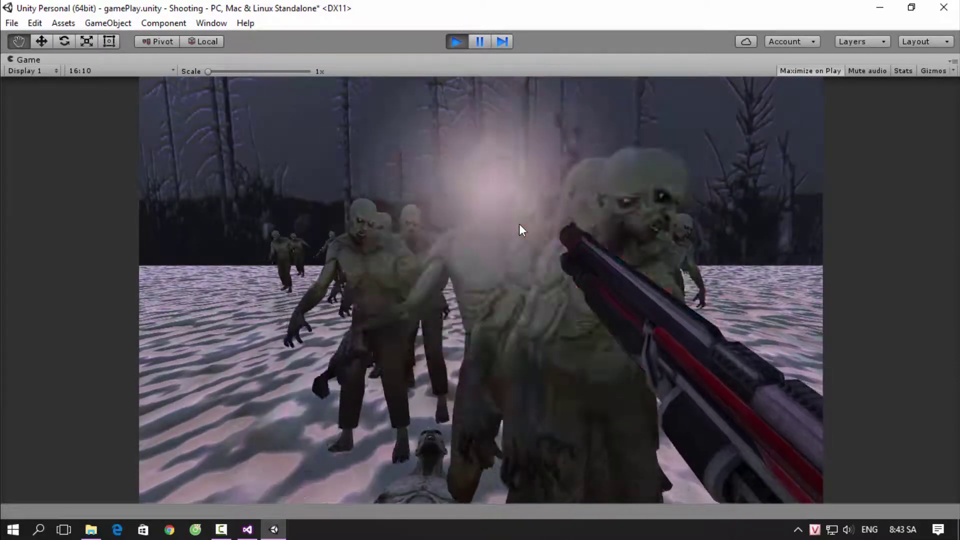
{"action": "left_click", "coordinate": [642, 224]}
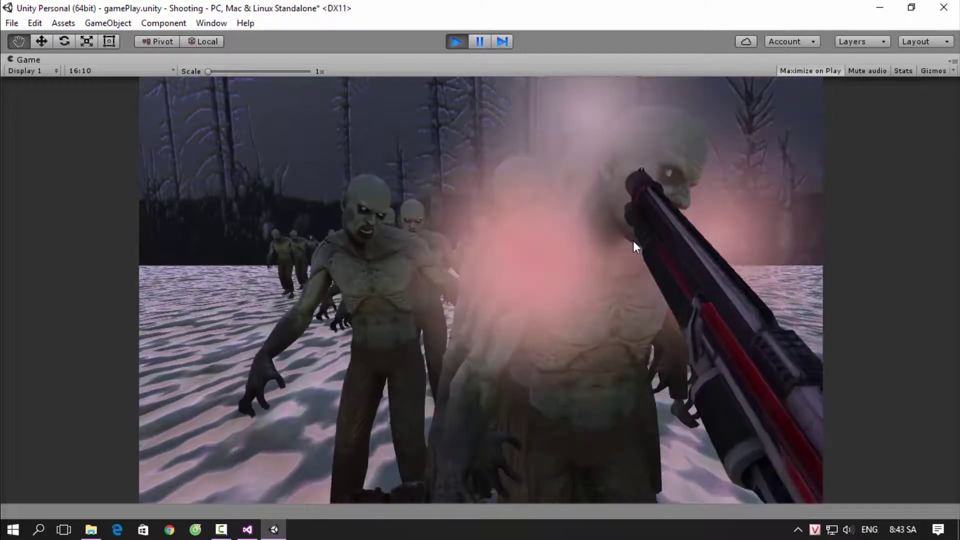
{"action": "left_click", "coordinate": [626, 228]}
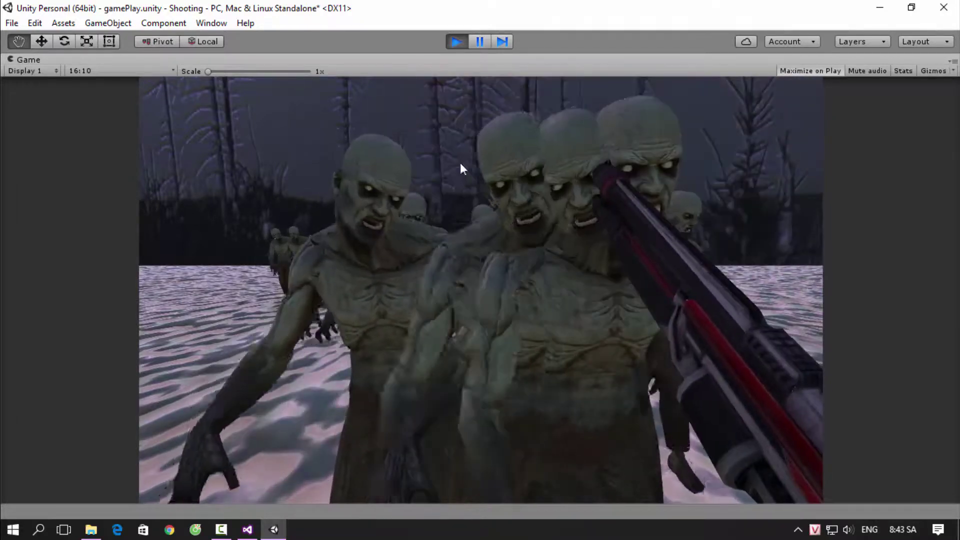
{"action": "left_click", "coordinate": [456, 40]}
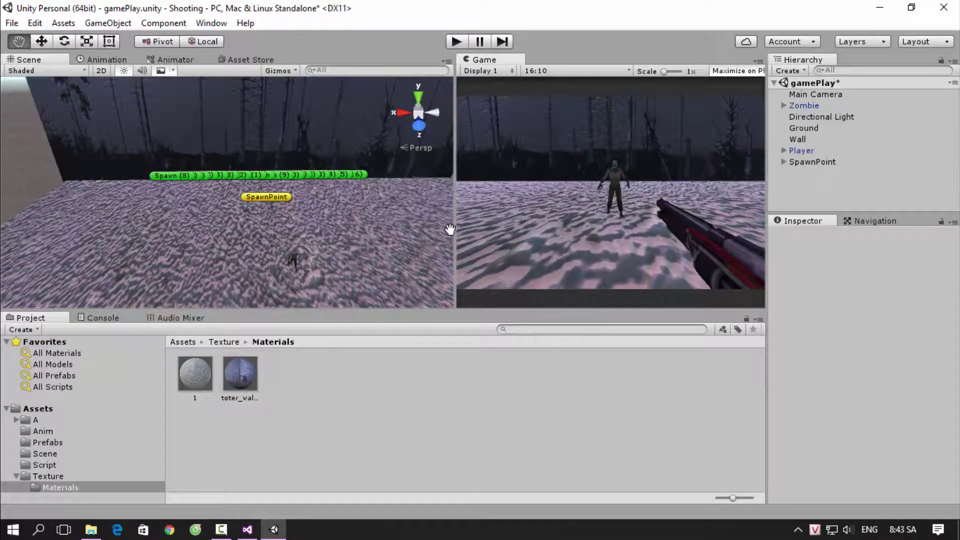
Minimize Unity to reveal the desktop and refresh it.
{"action": "left_click", "coordinate": [90, 529]}
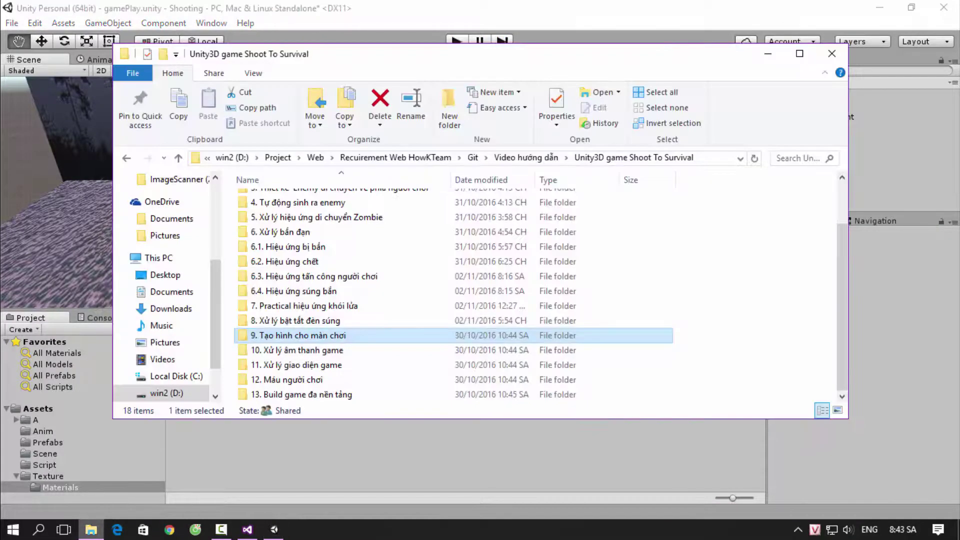
{"action": "key", "text": "alt+Tab"}
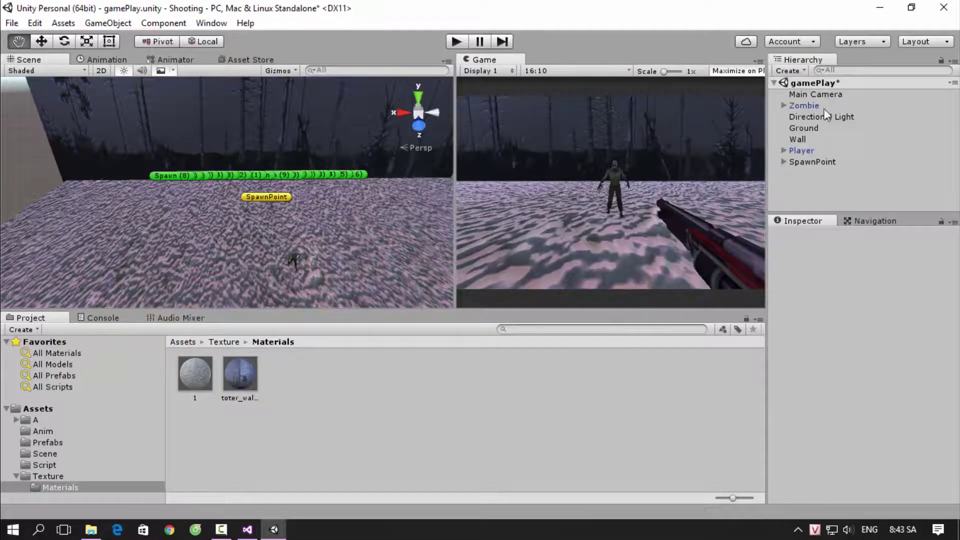
{"action": "left_click", "coordinate": [880, 7]}
{"action": "right_click", "coordinate": [416, 127]}
{"action": "left_click", "coordinate": [441, 170]}
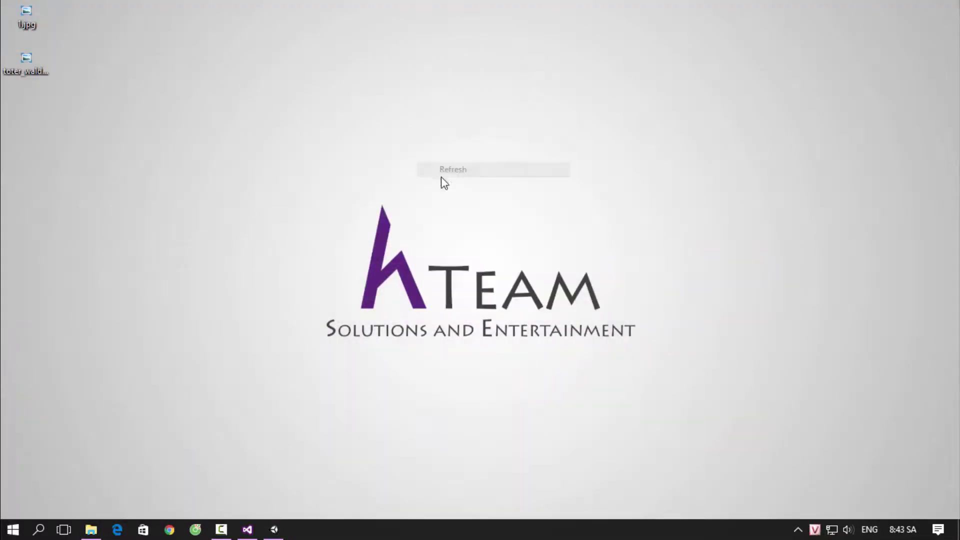
Delete the 1.jpg and toter_wald image files from the desktop.
{"action": "left_click_drag", "start_coordinate": [212, 223], "coordinate": [4, 6]}
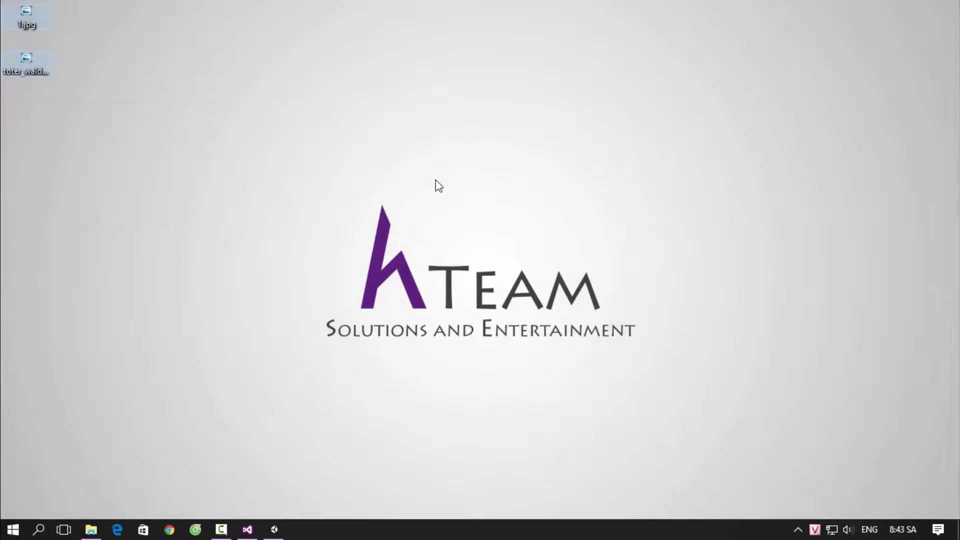
{"action": "key", "text": "Delete"}
{"action": "key", "text": "Return"}
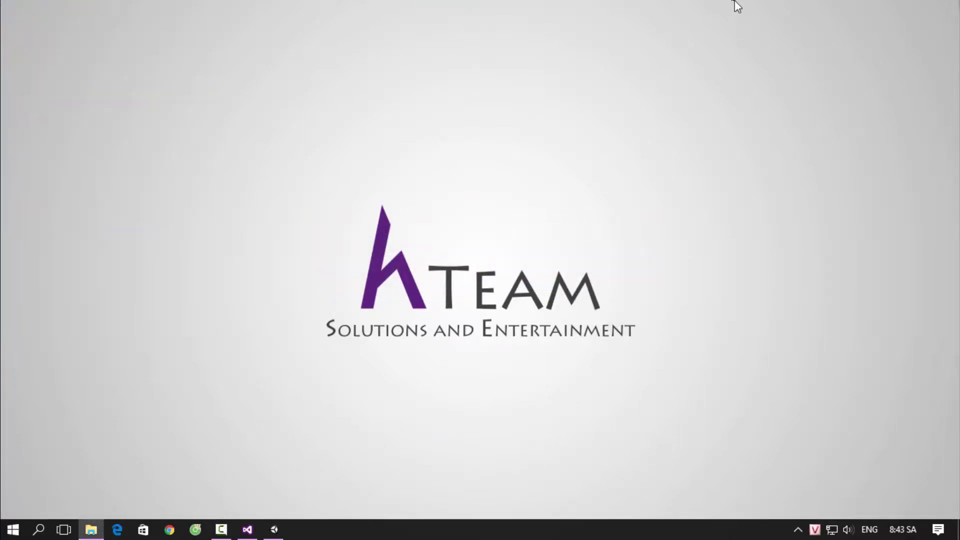